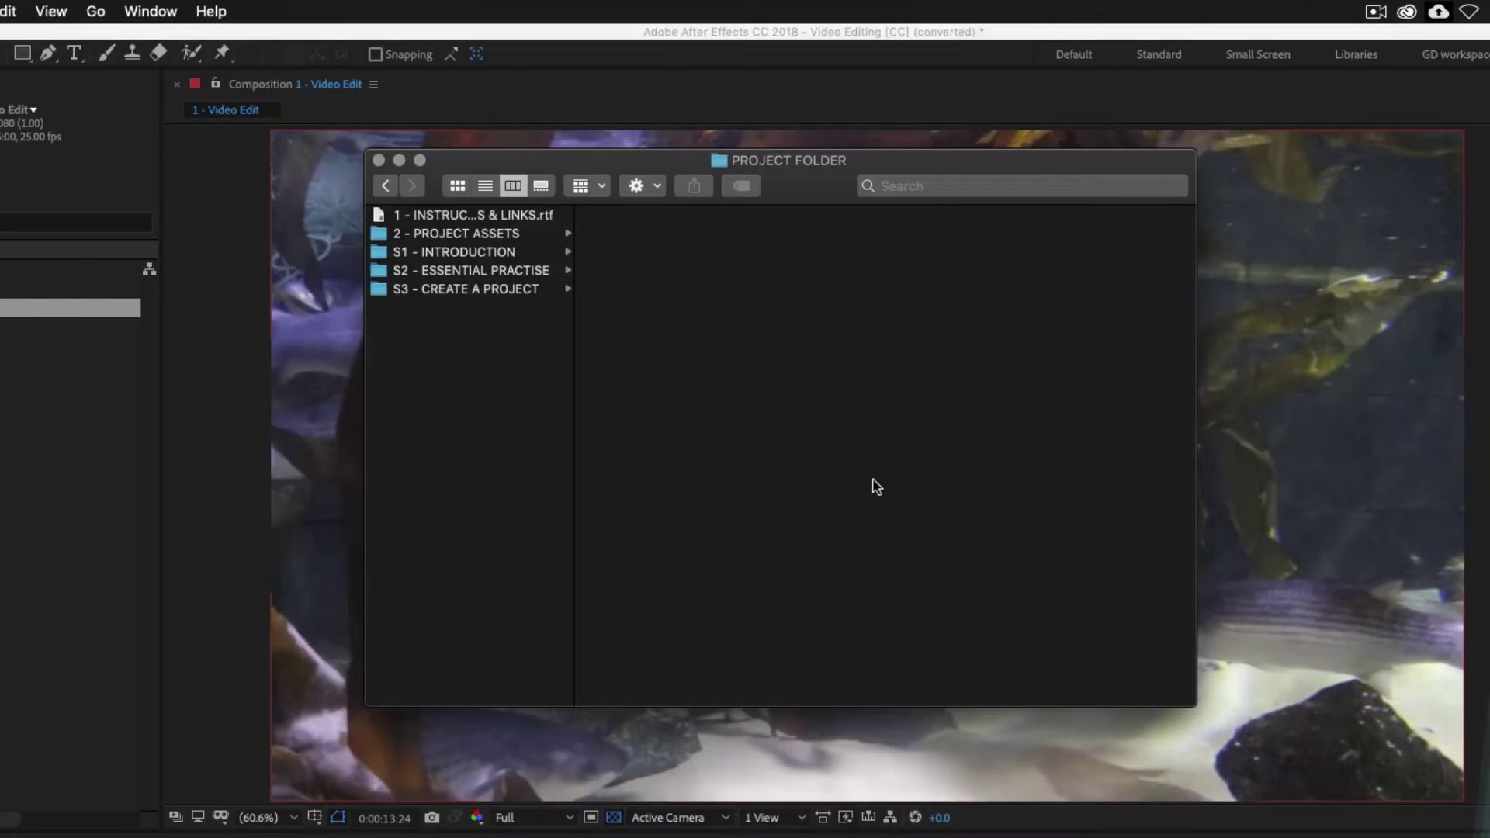
- Browse through S2 - ESSENTIAL PRACTISE, 8 - Simple Video Editing and its CC folder to the Video Editing [CC].aep project file
left_click(454, 274)
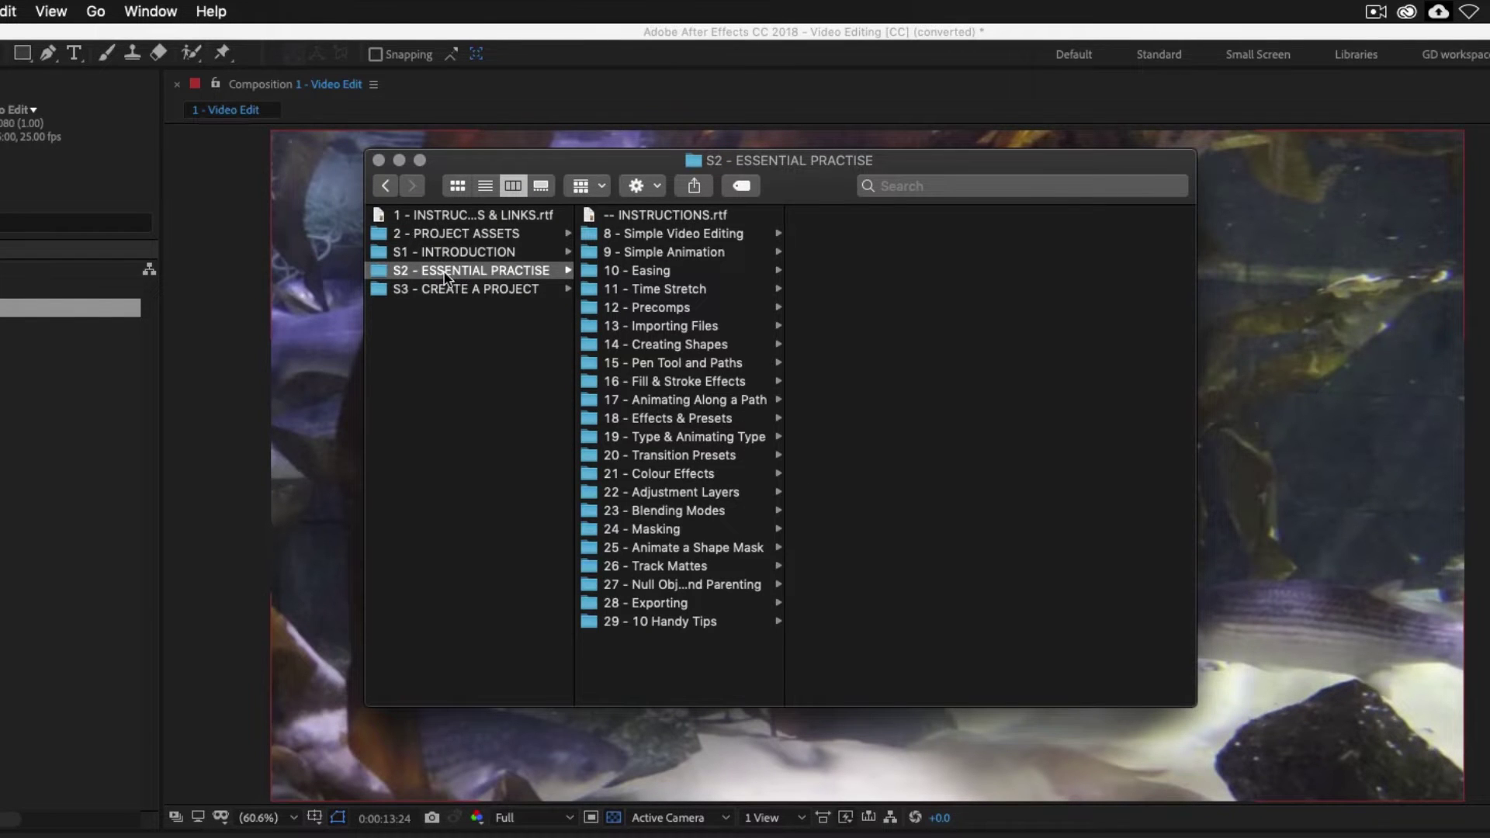
left_click(650, 238)
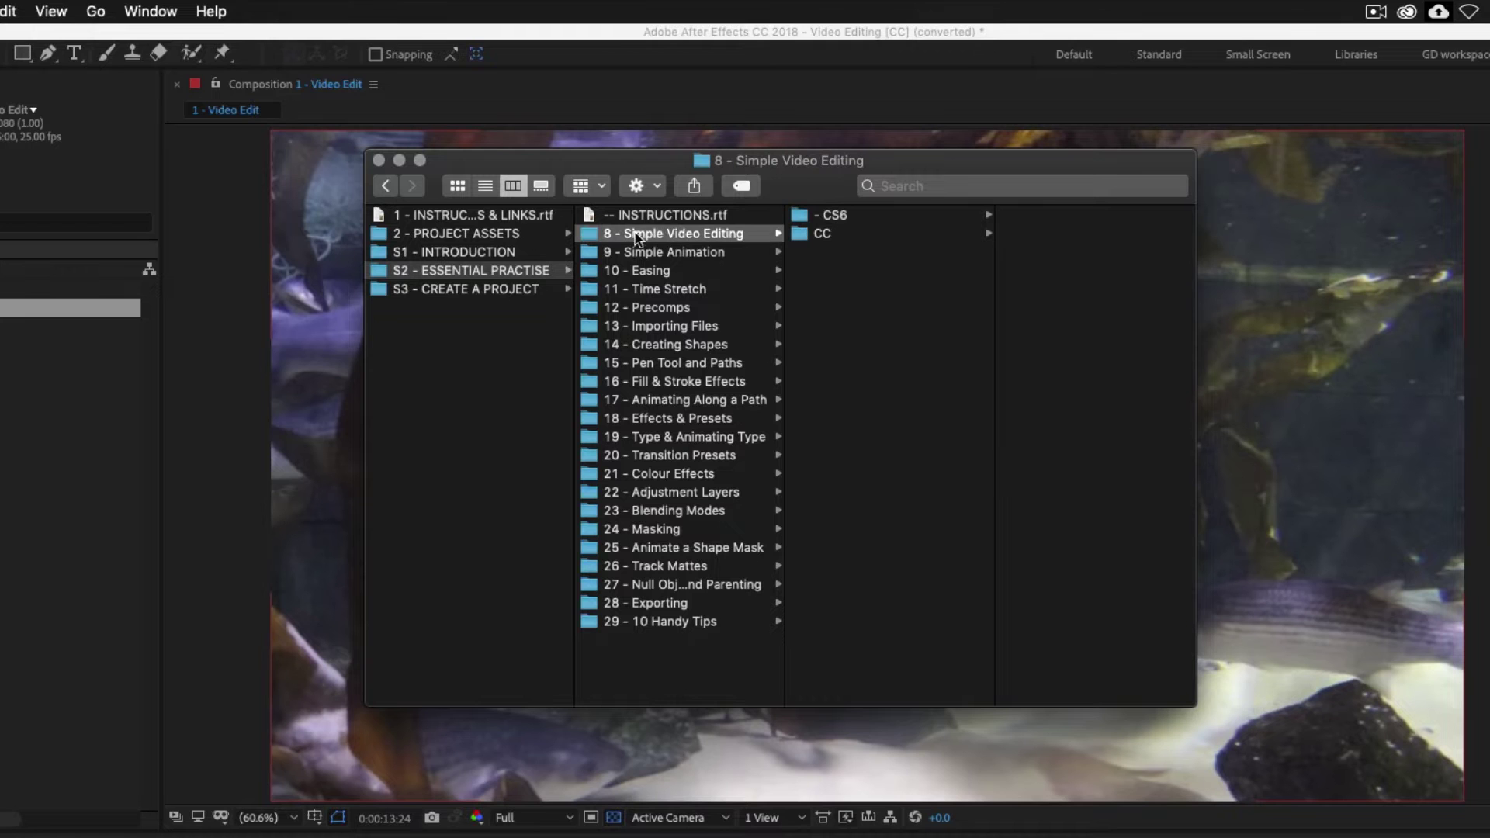
left_click(847, 235)
left_click(1025, 220)
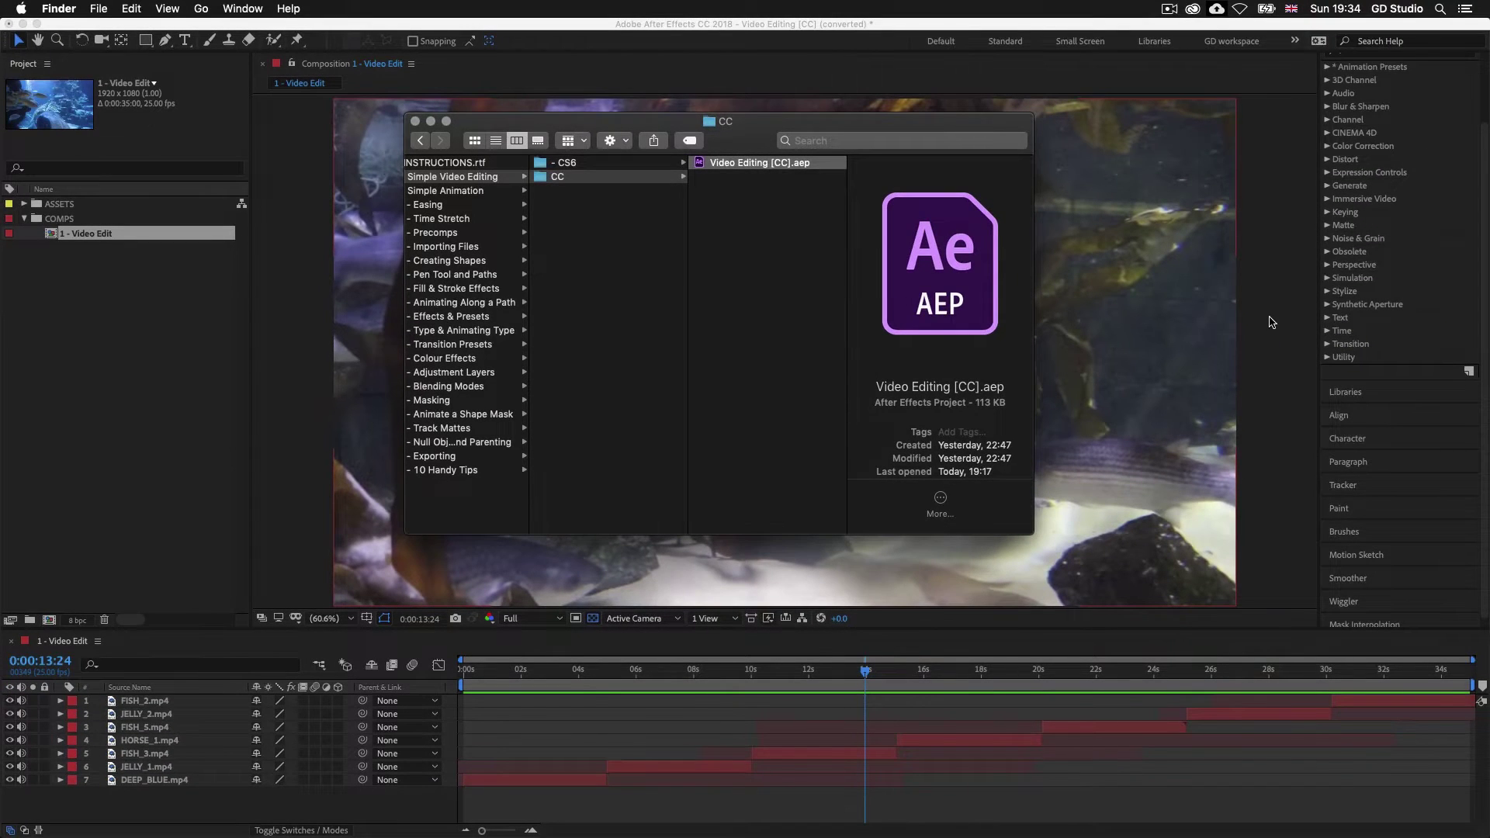
- Switch back to After Effects and play a few seconds of the finished 1 - Video Edit composition
left_click(1271, 321)
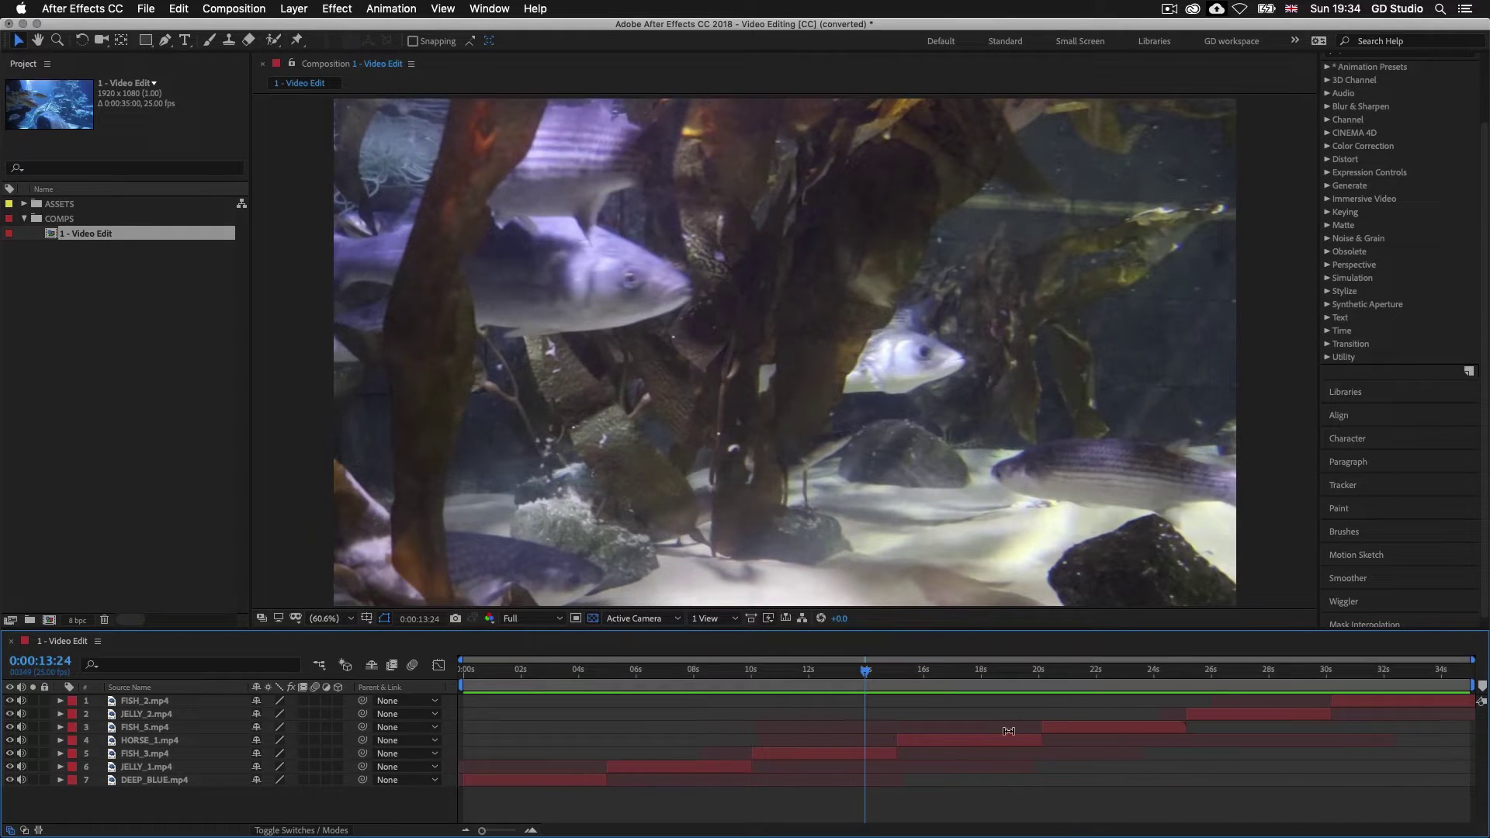
left_click(751, 758)
key("space")
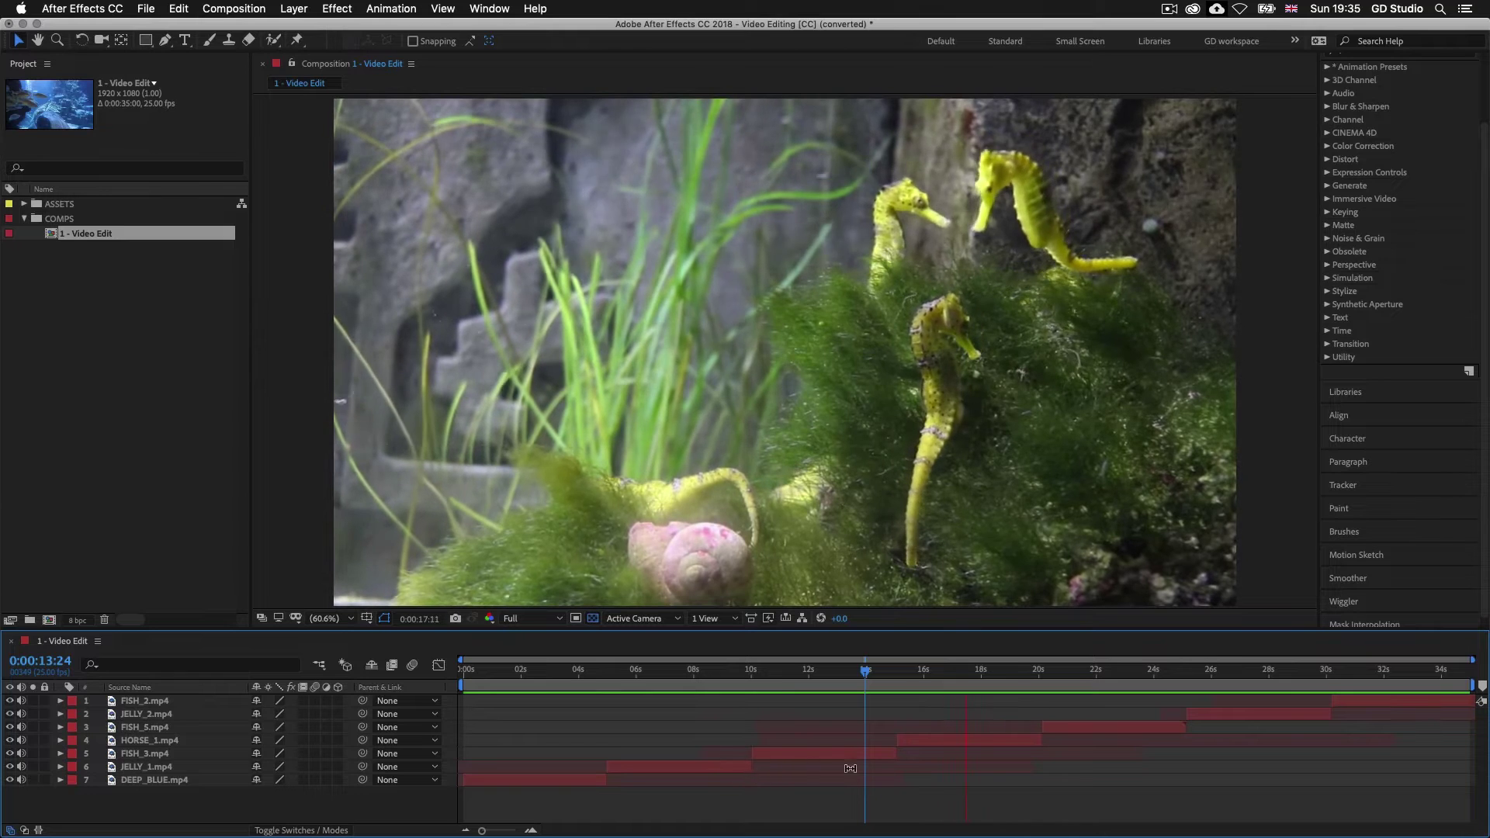
key("space")
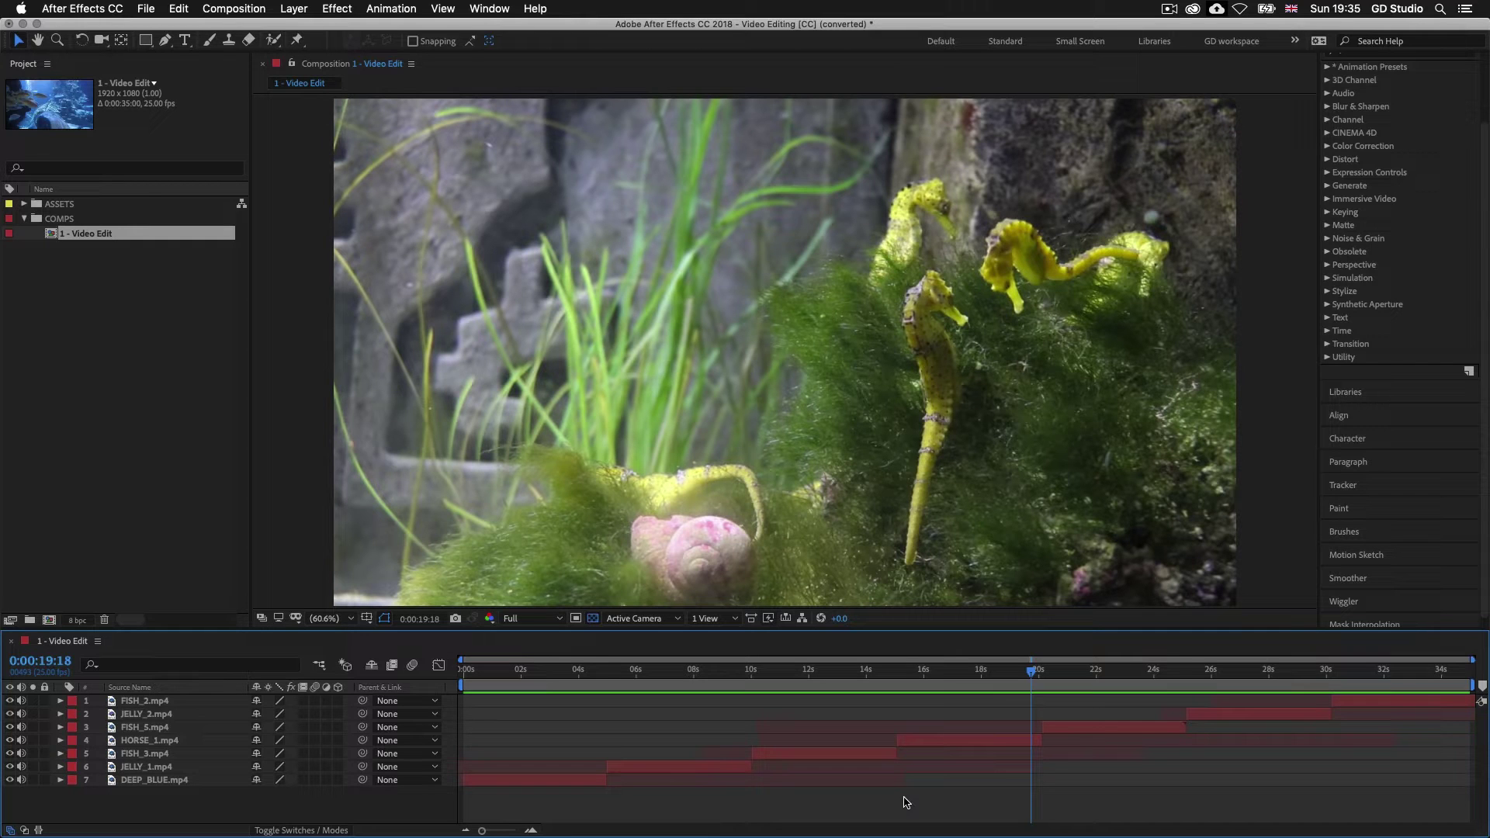
- Close the current project without saving its changes
left_click(145, 9)
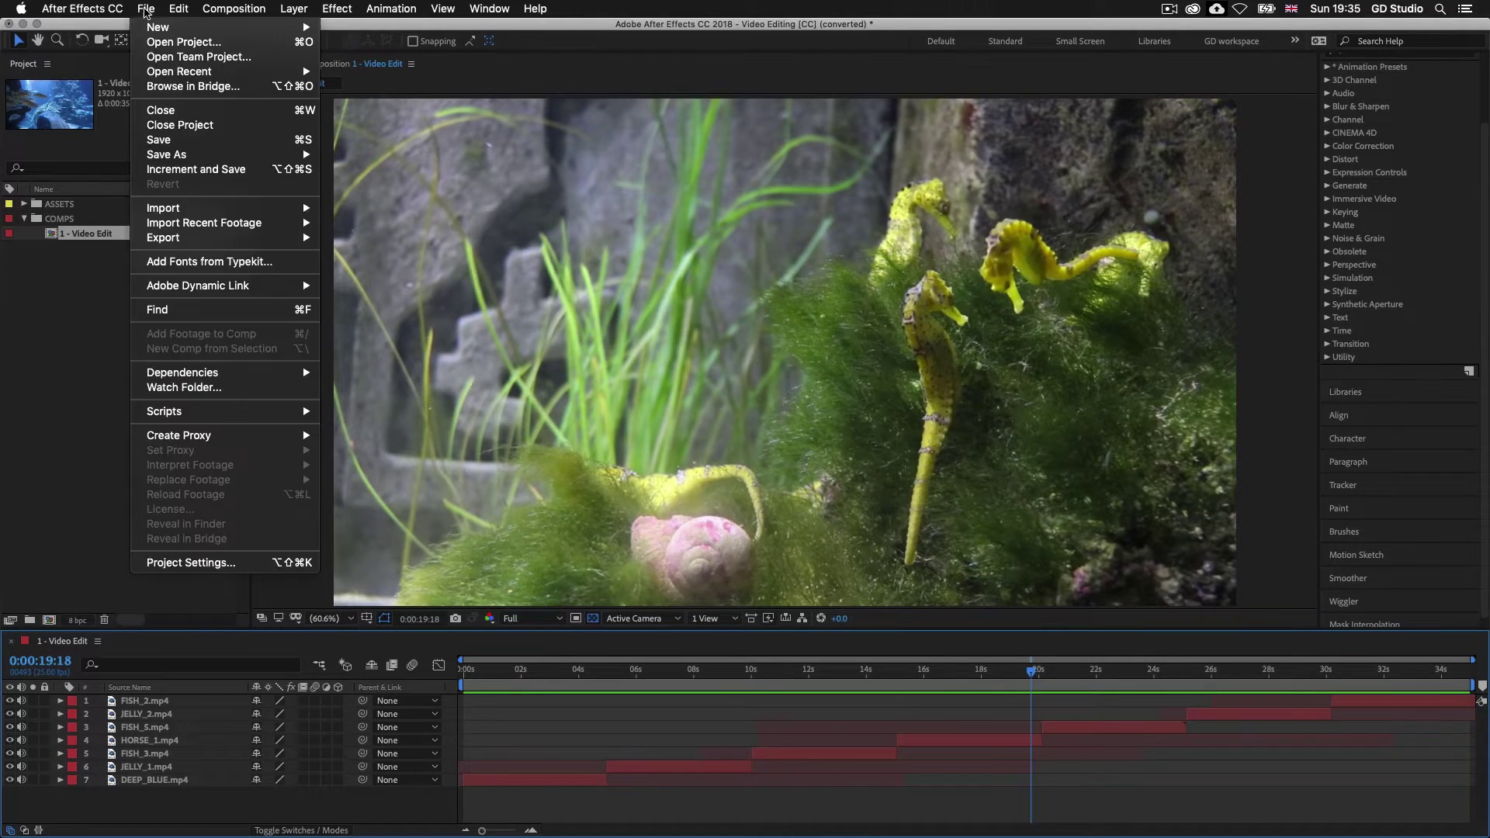
left_click(197, 125)
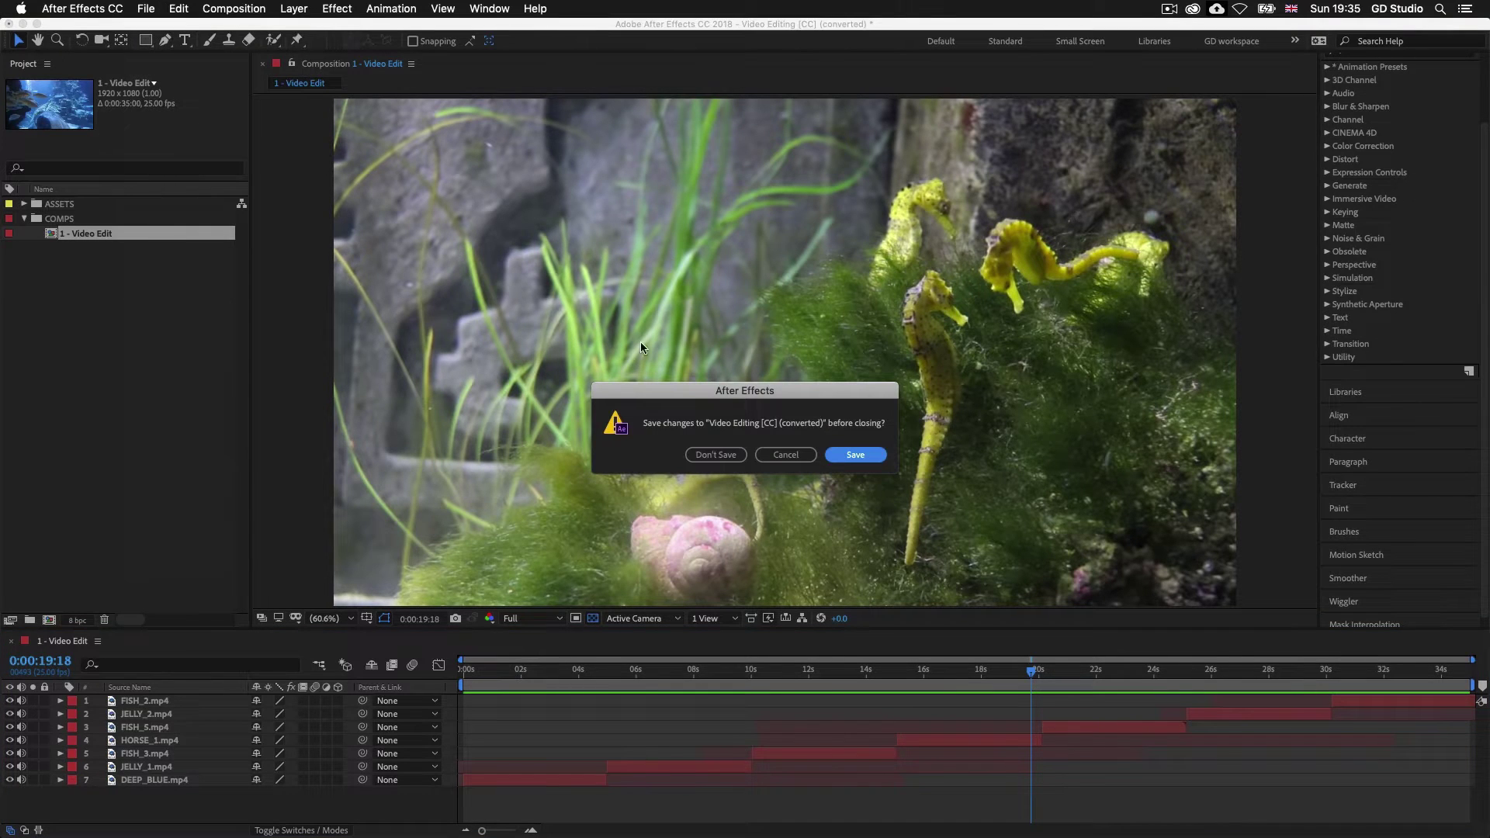
left_click(717, 455)
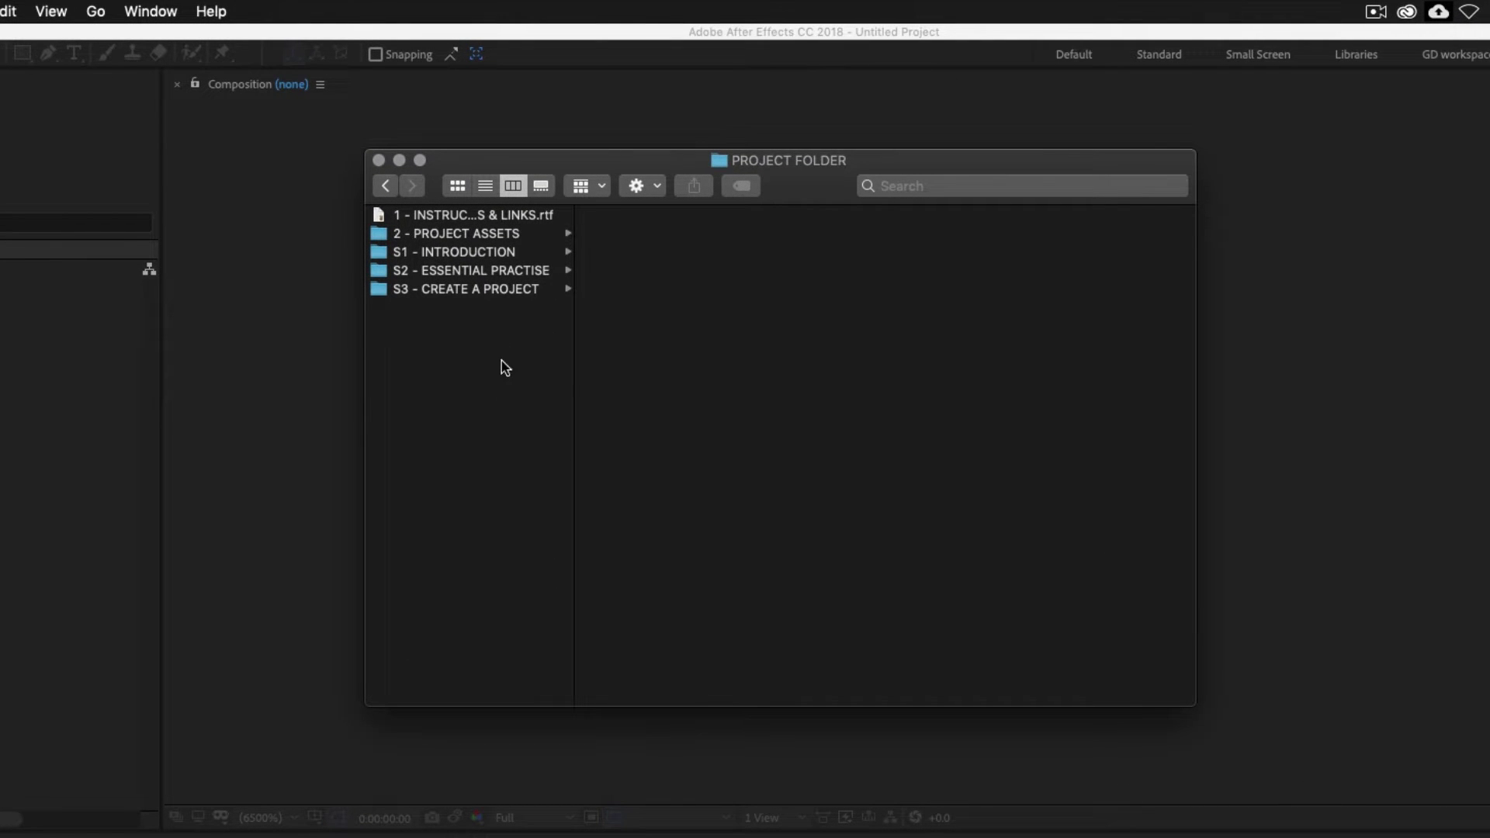
- Import all clips from the 2 - AQUARIUM video folder in 2 - PROJECT ASSETS into the empty project
left_click(495, 239)
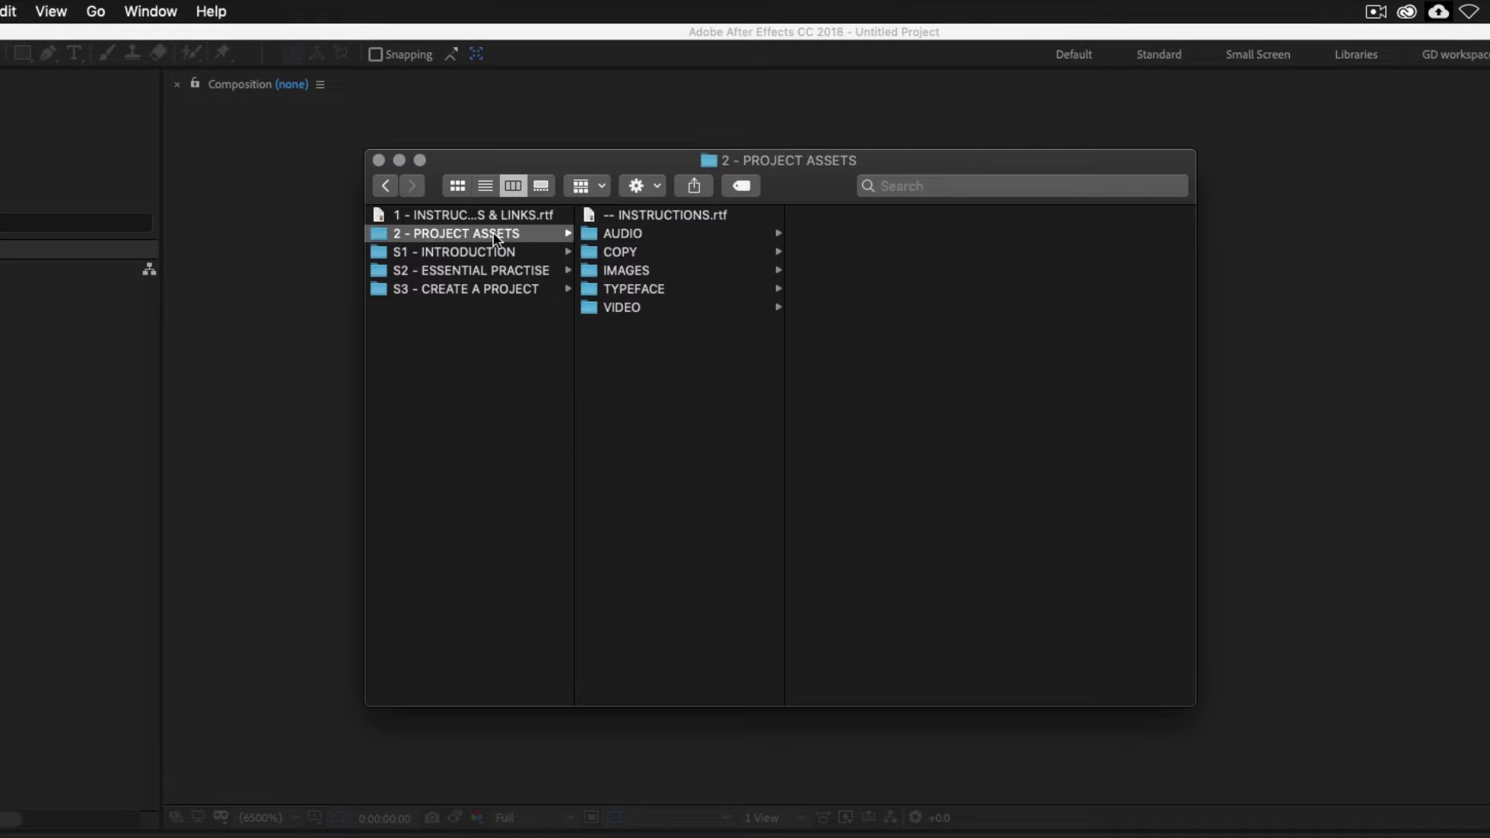
left_click(653, 307)
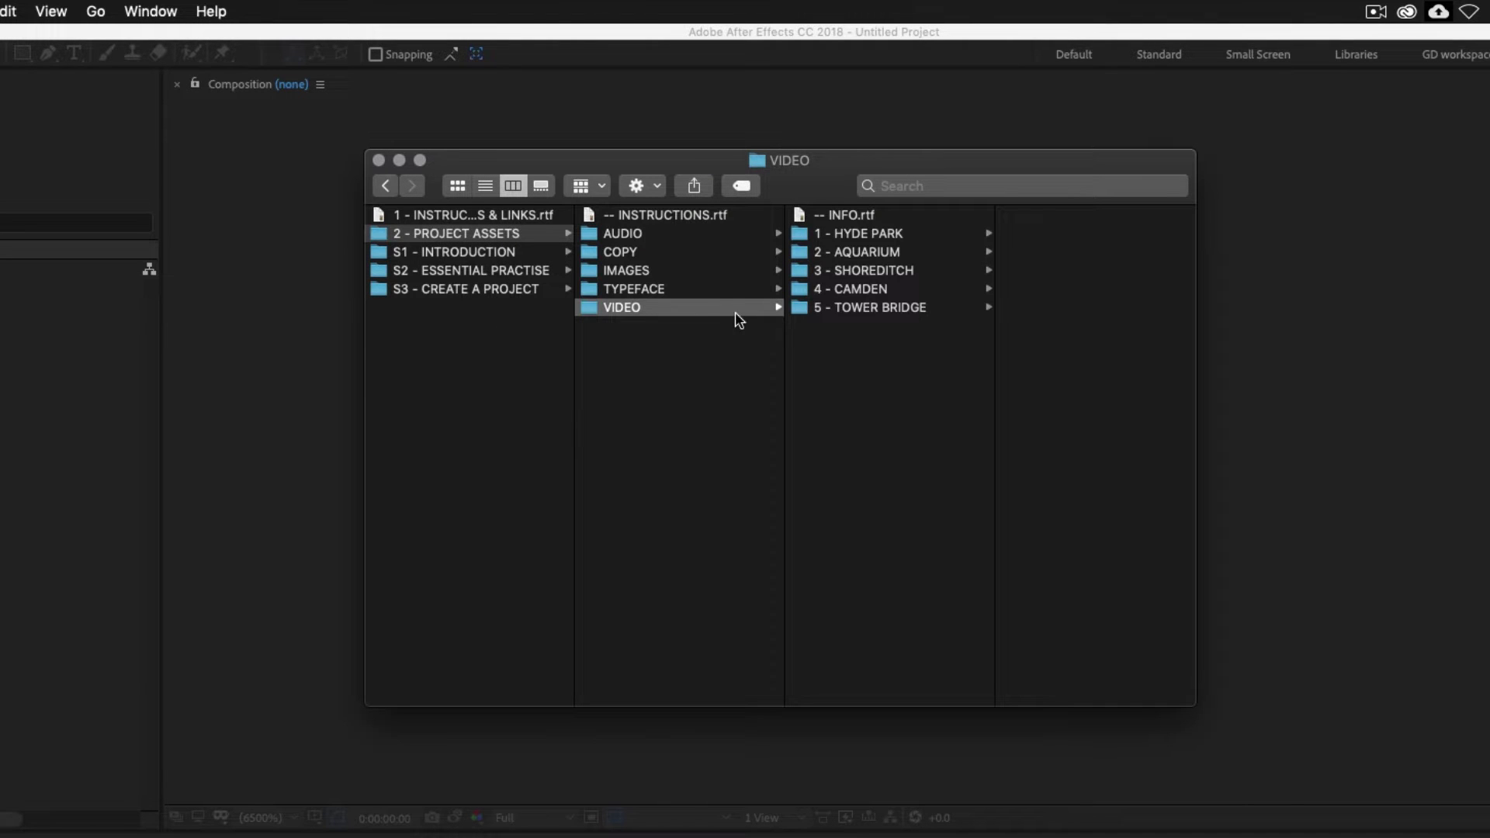
left_click(852, 254)
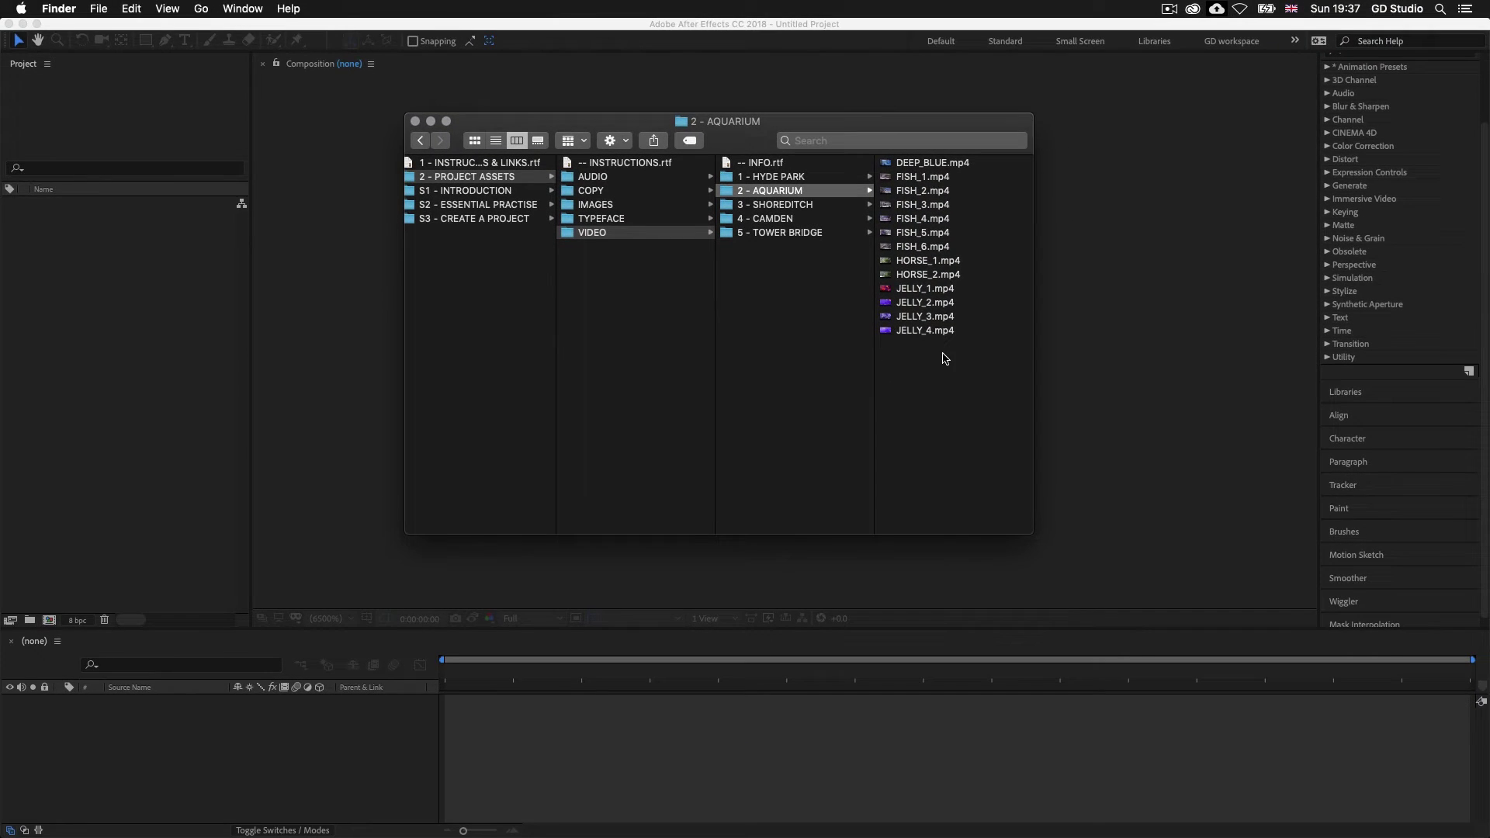
left_click_drag(956, 361, 920, 166)
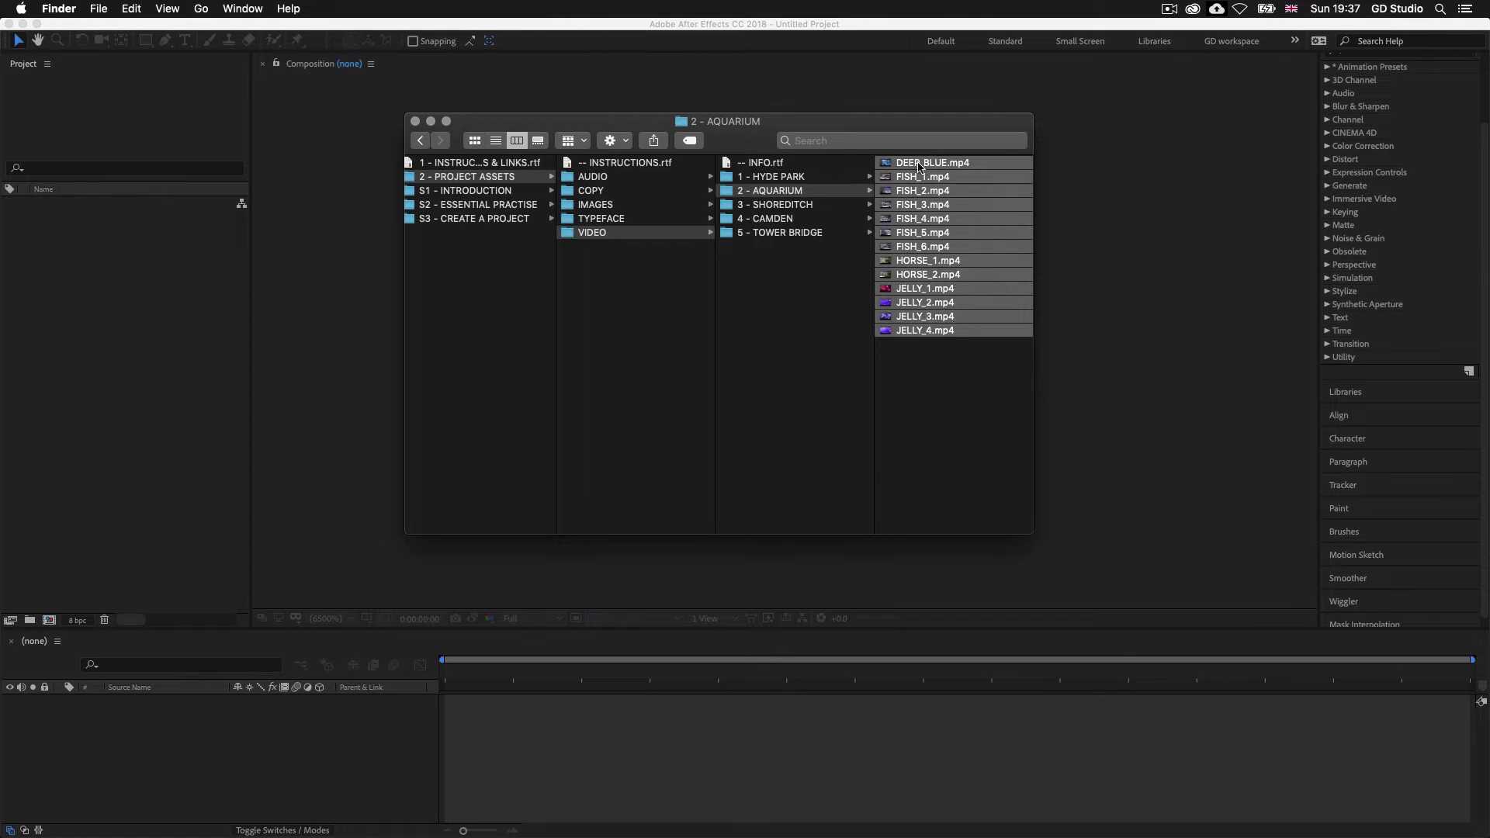
left_click_drag(908, 250, 97, 323)
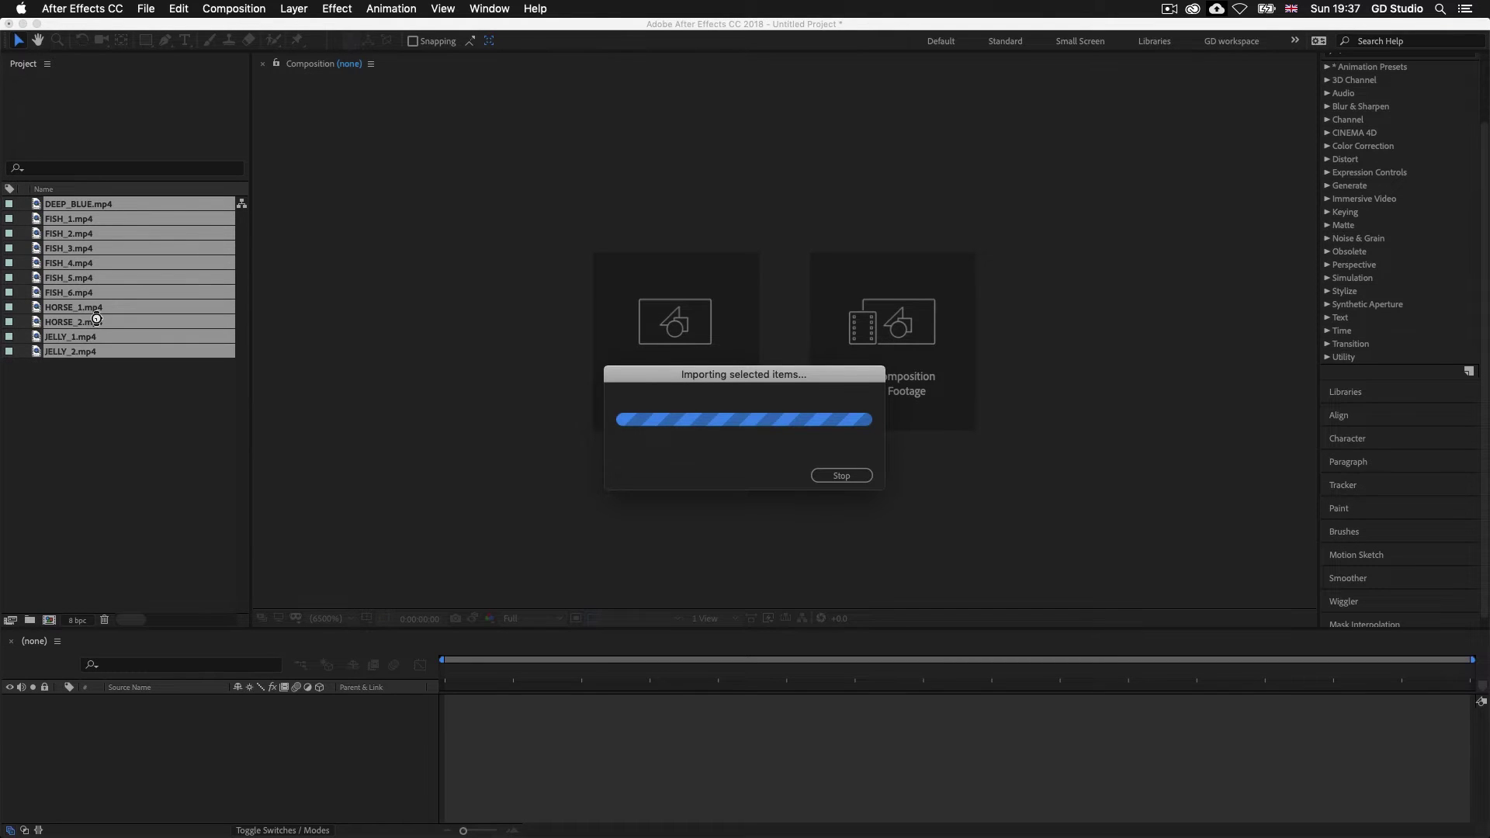
left_click(125, 424)
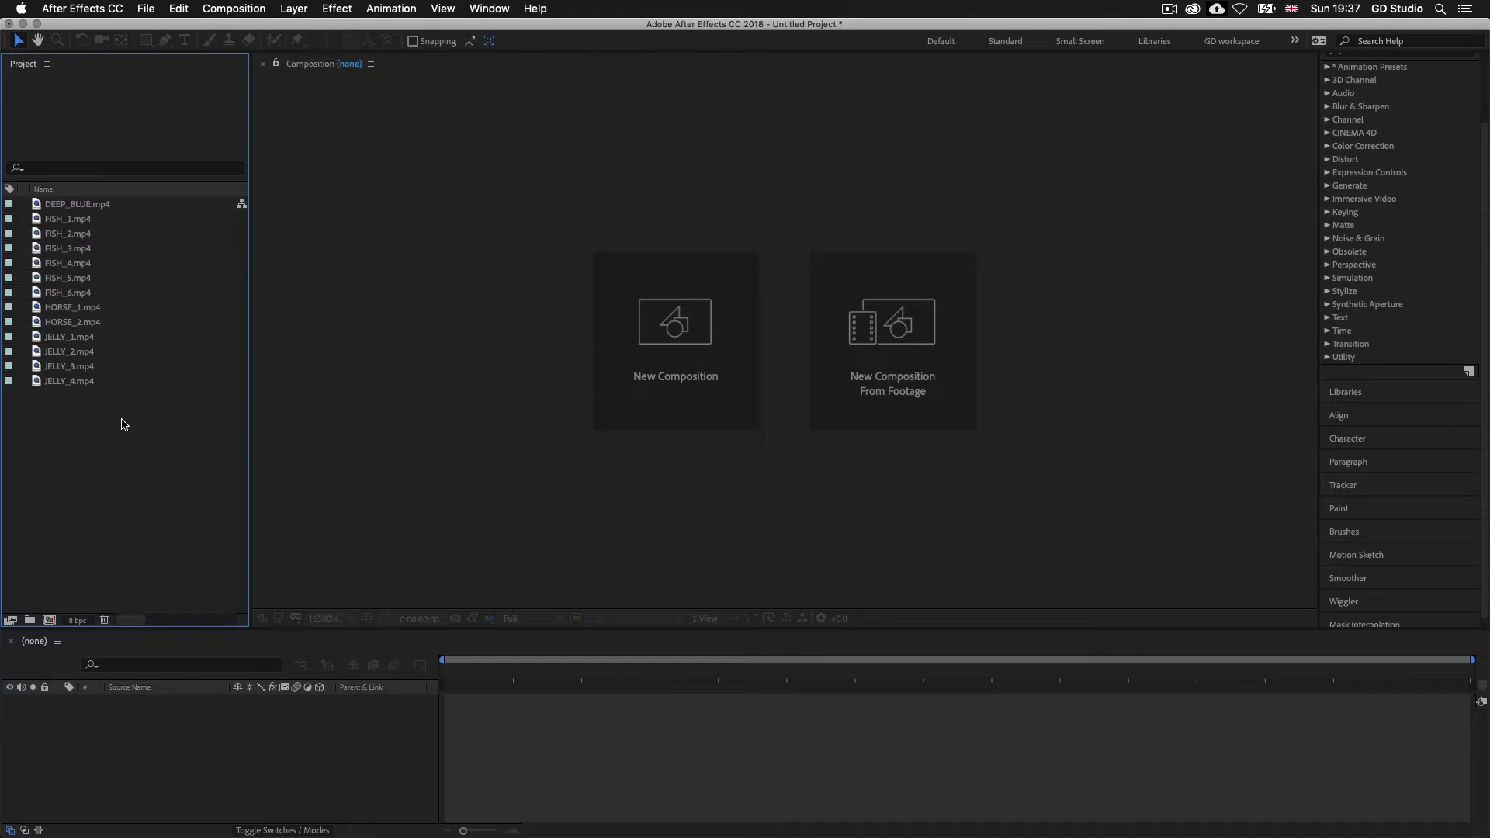
- Set up a new composition named Video Edit with the HDTV 1080 25 preset, and open its duration for editing
left_click(236, 10)
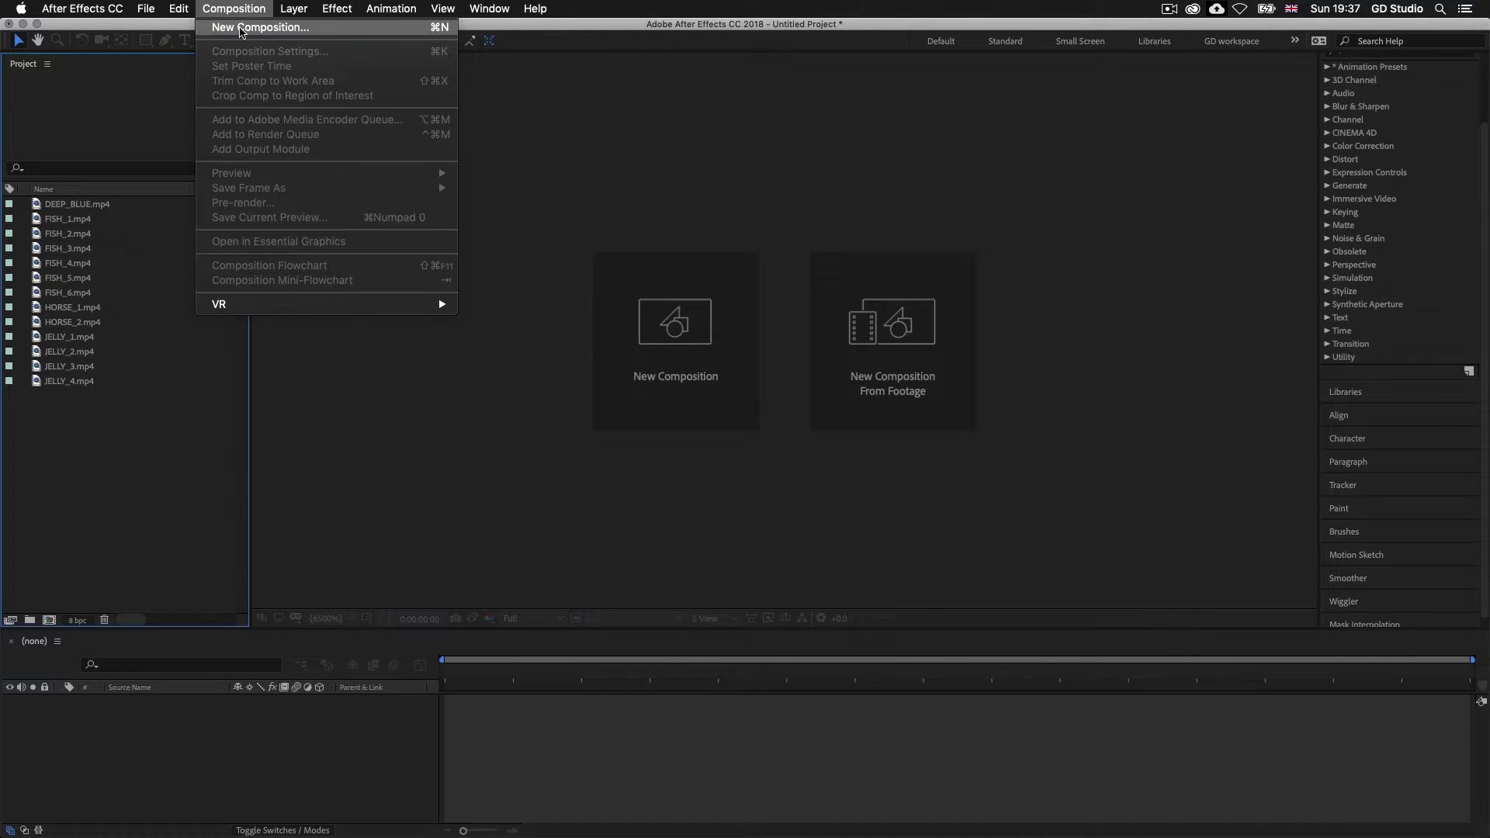
left_click(260, 27)
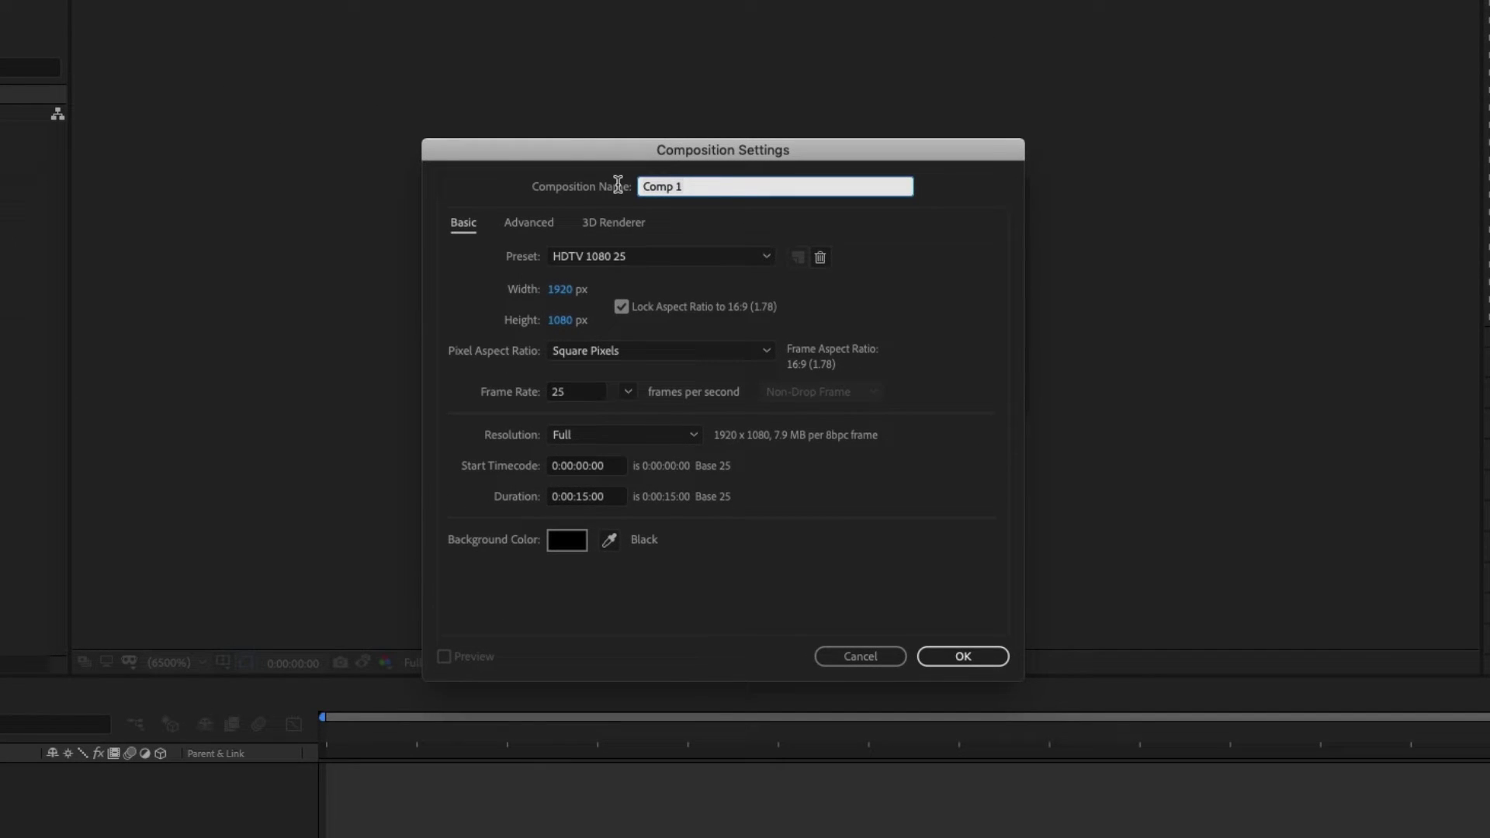
type("Video Edit")
left_click(593, 258)
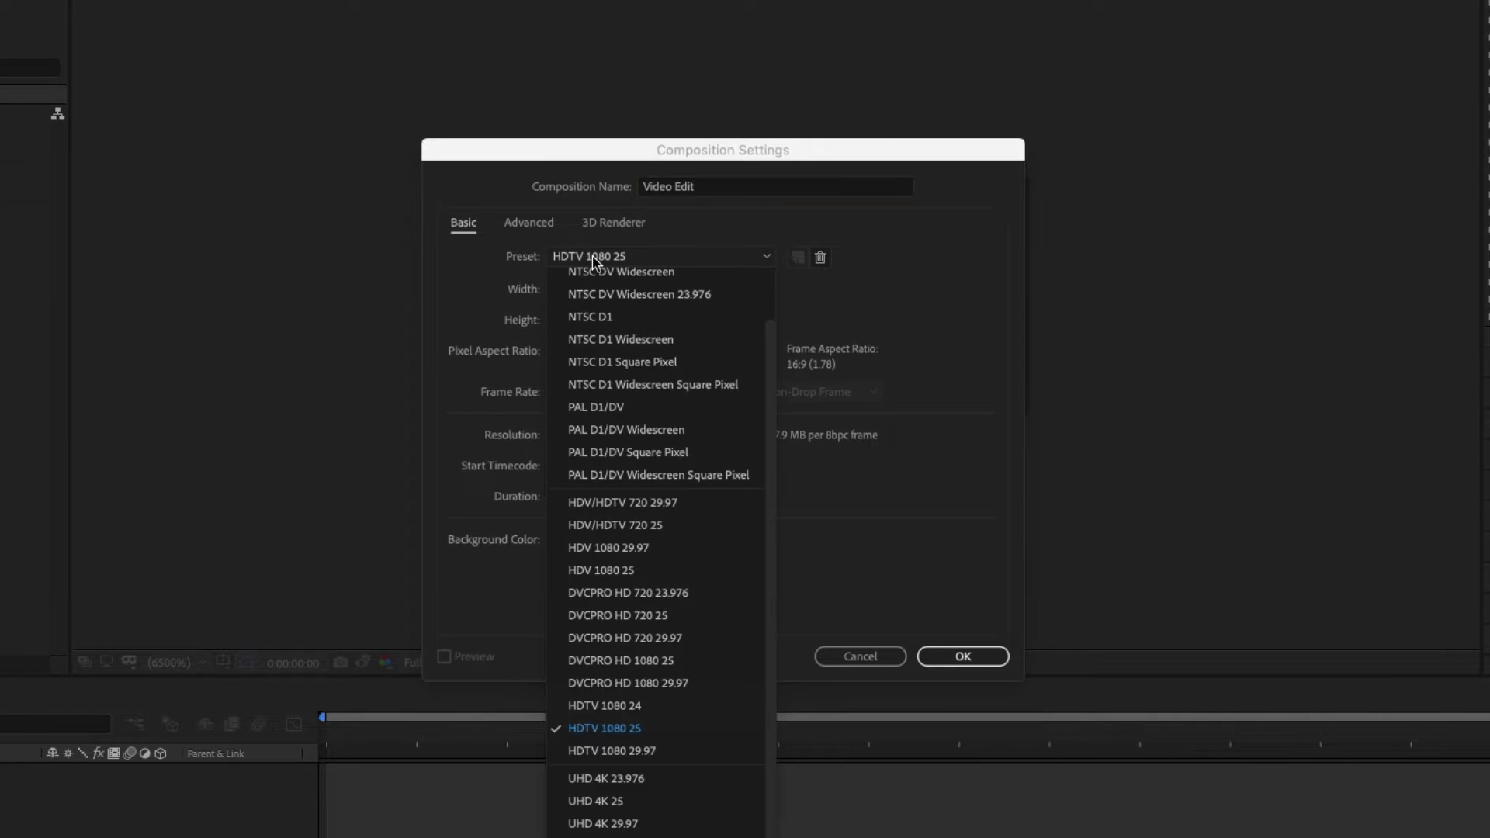
left_click(649, 733)
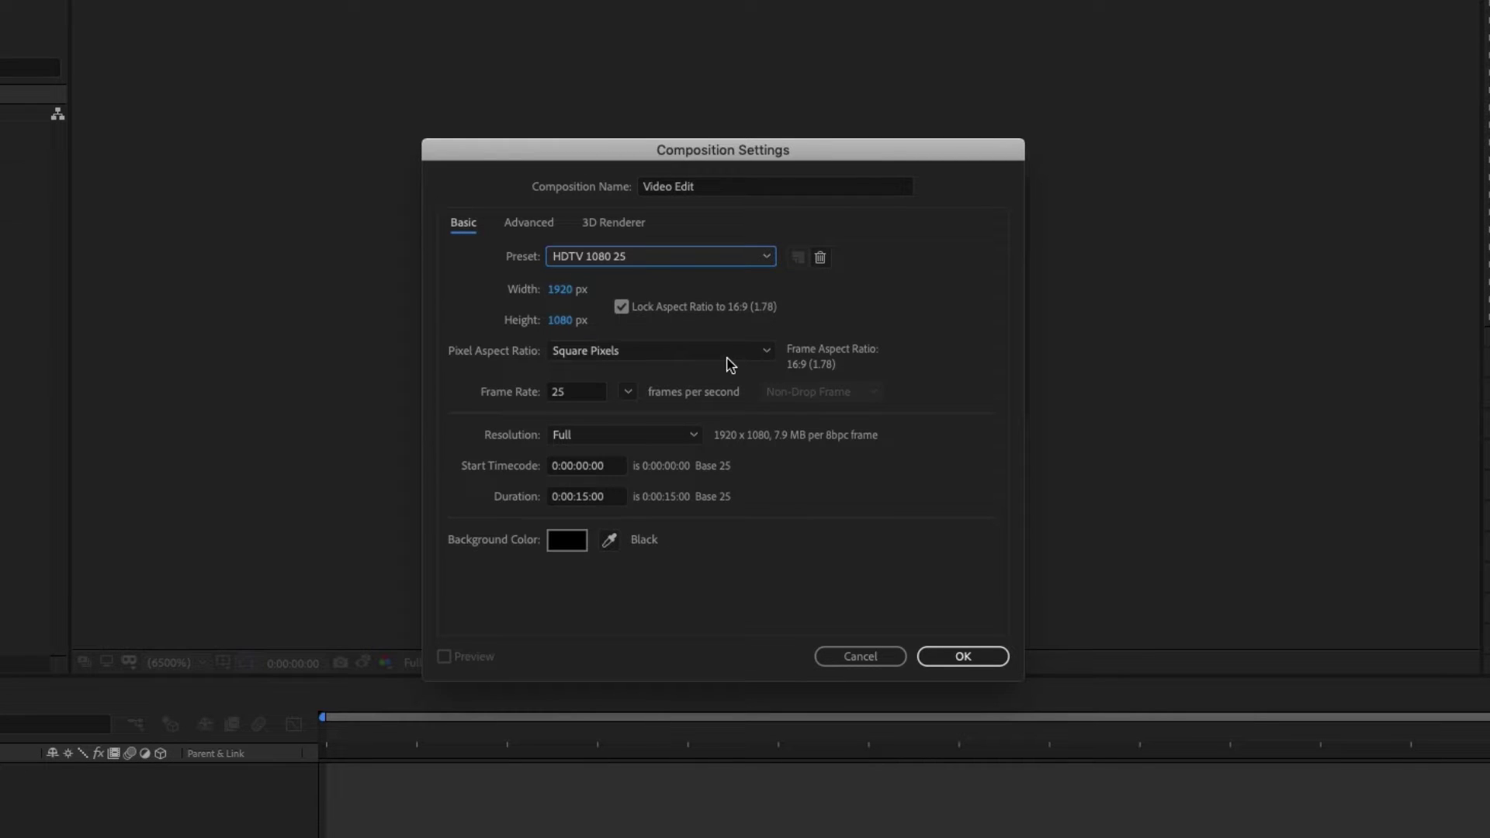
left_click(645, 262)
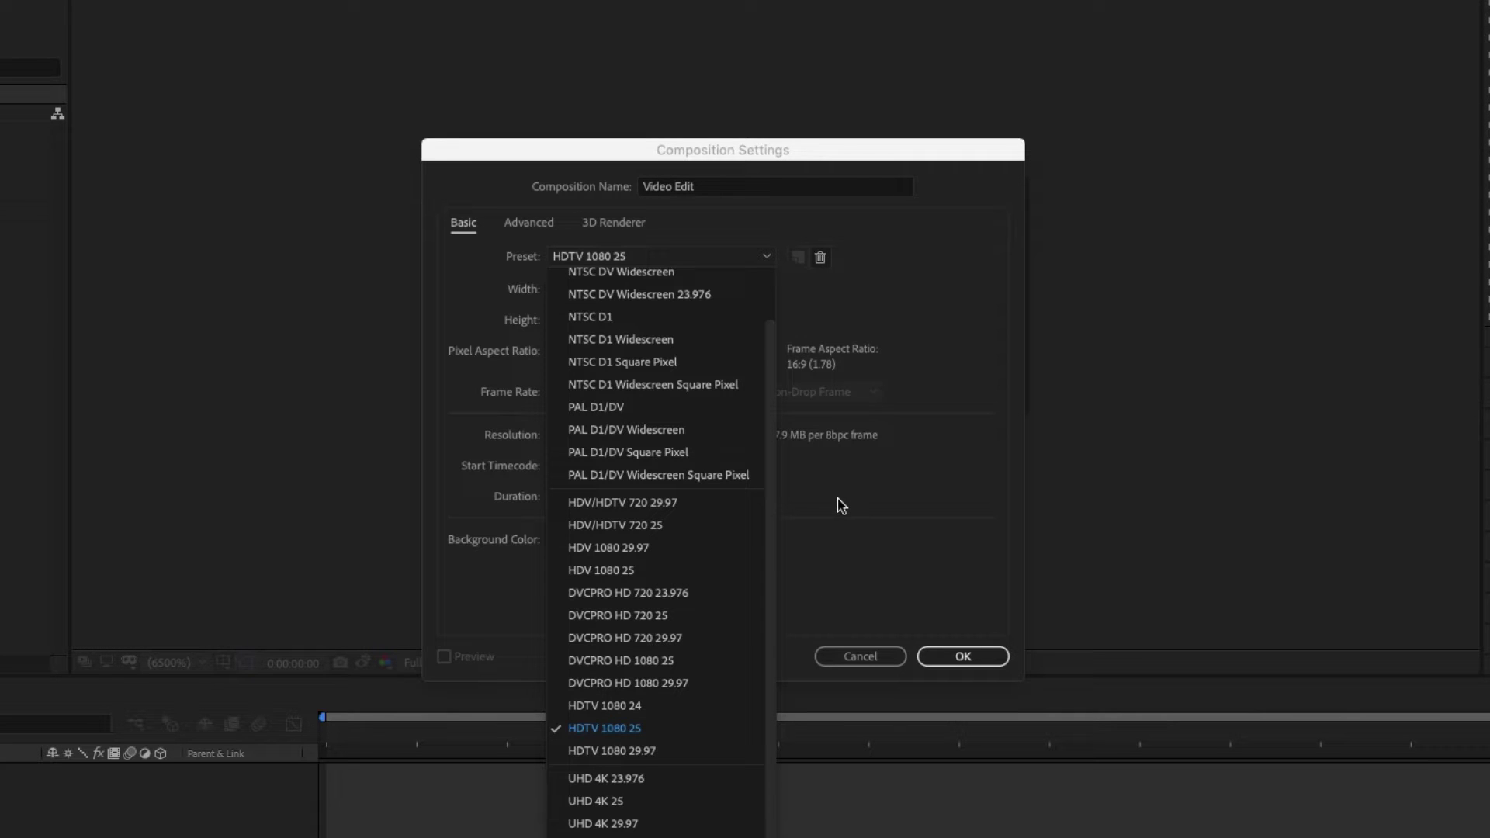
left_click(652, 732)
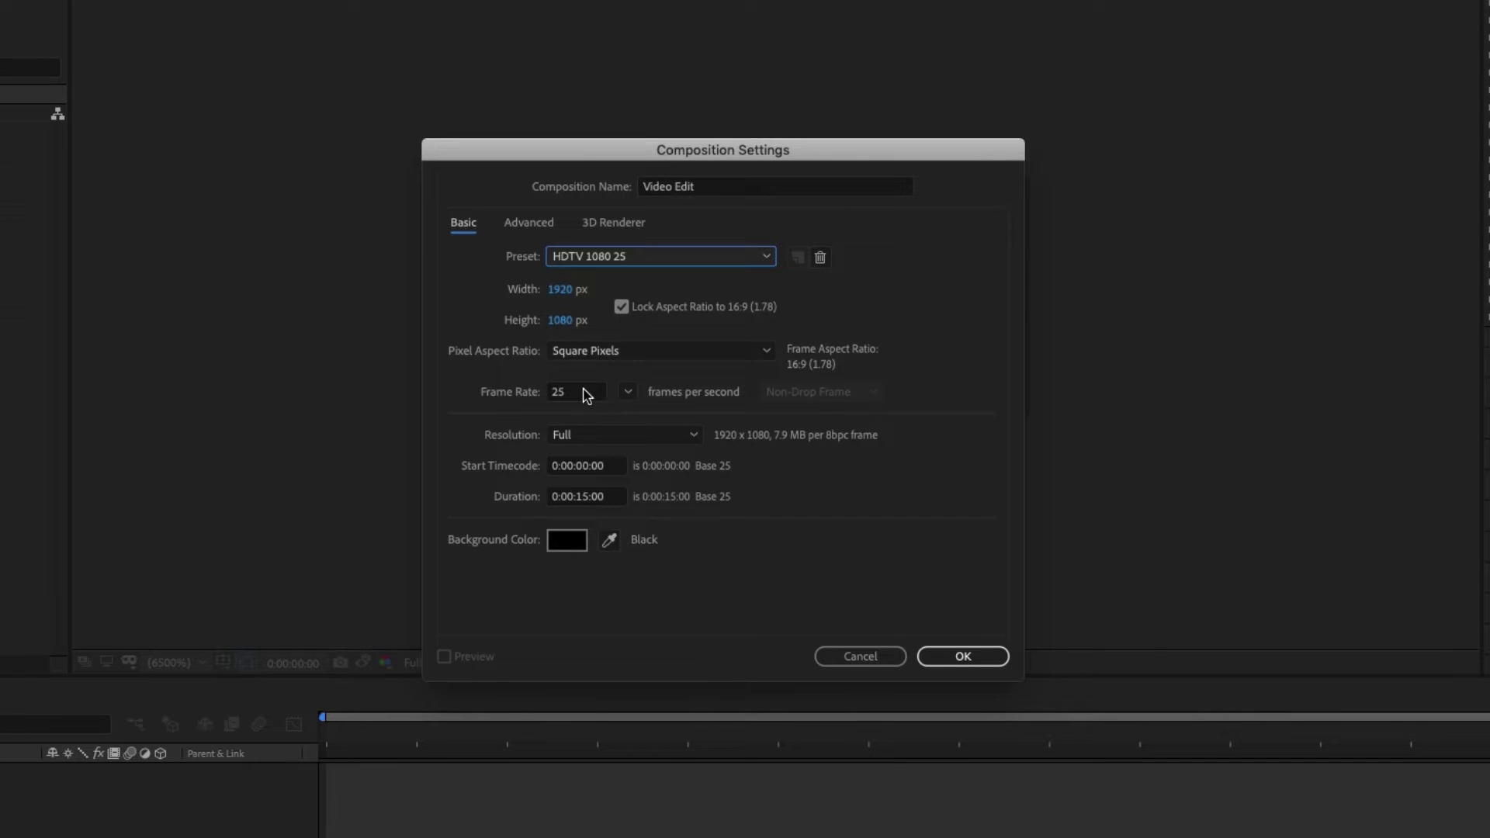
left_click(582, 499)
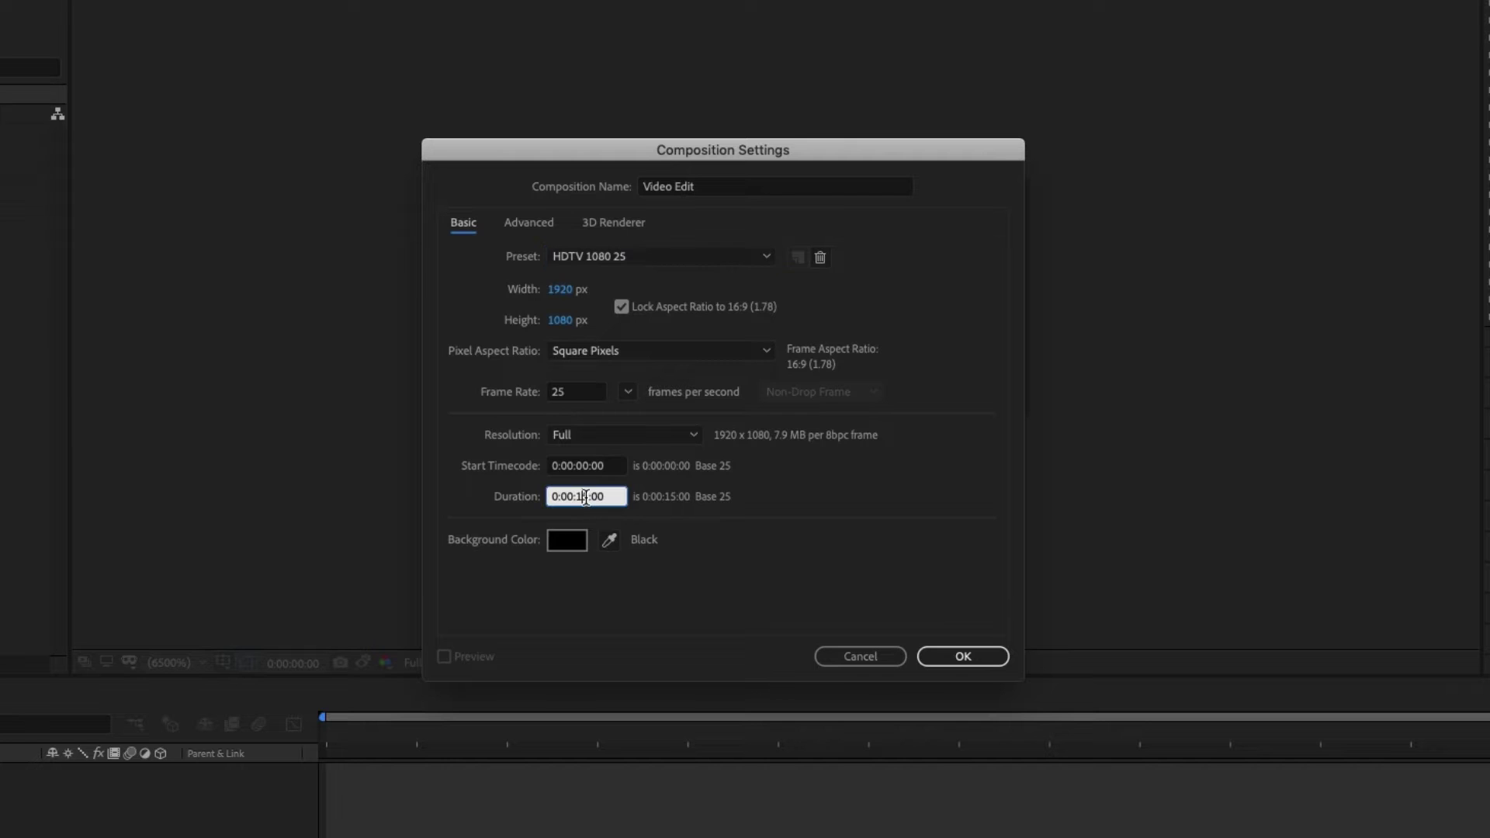
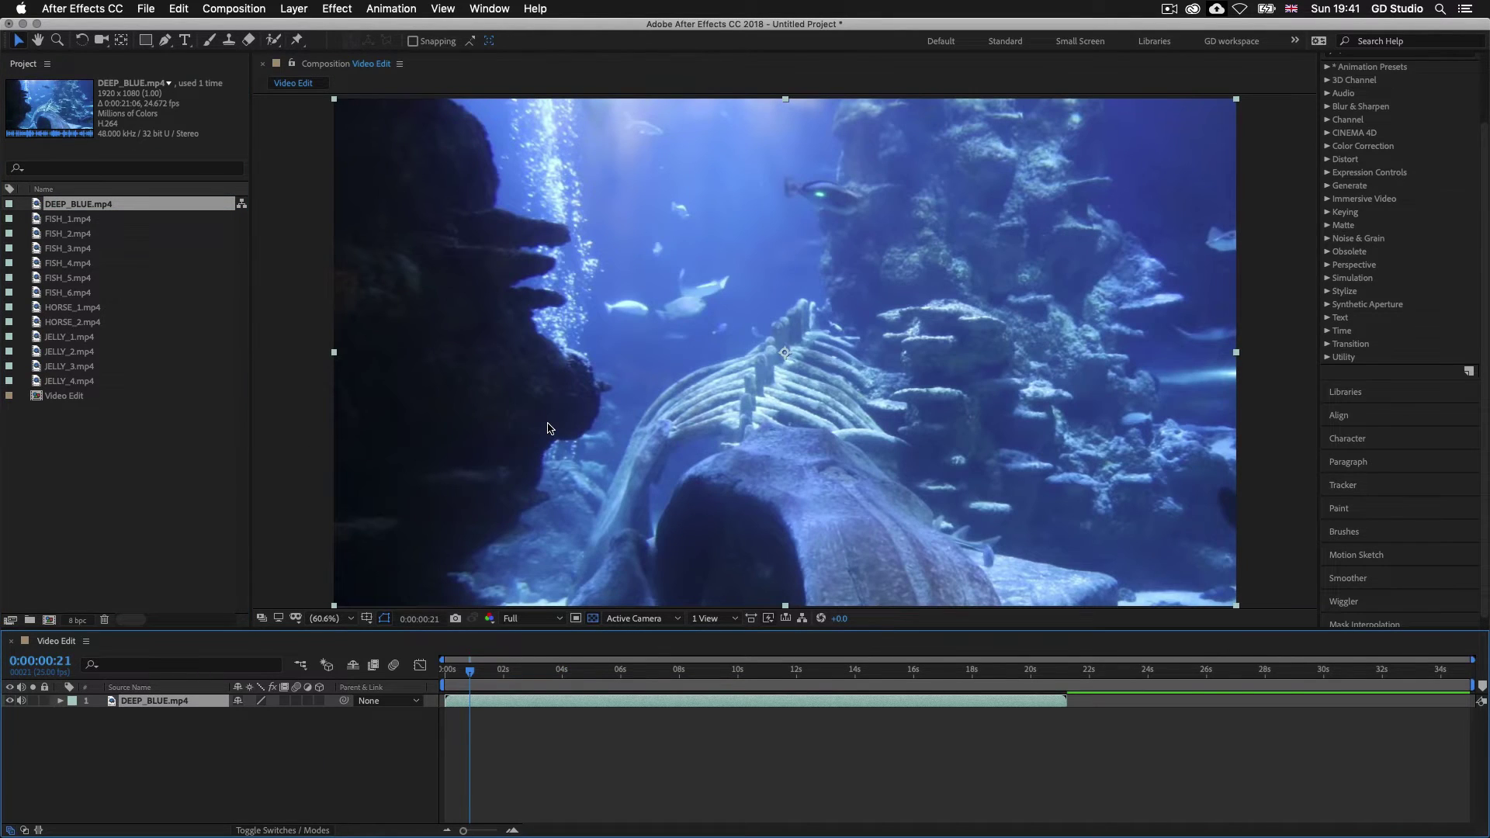
- Remove the DEEP_BLUE.mp4 layer and add the clip back to the Video Edit composition, doing this twice
key("Delete")
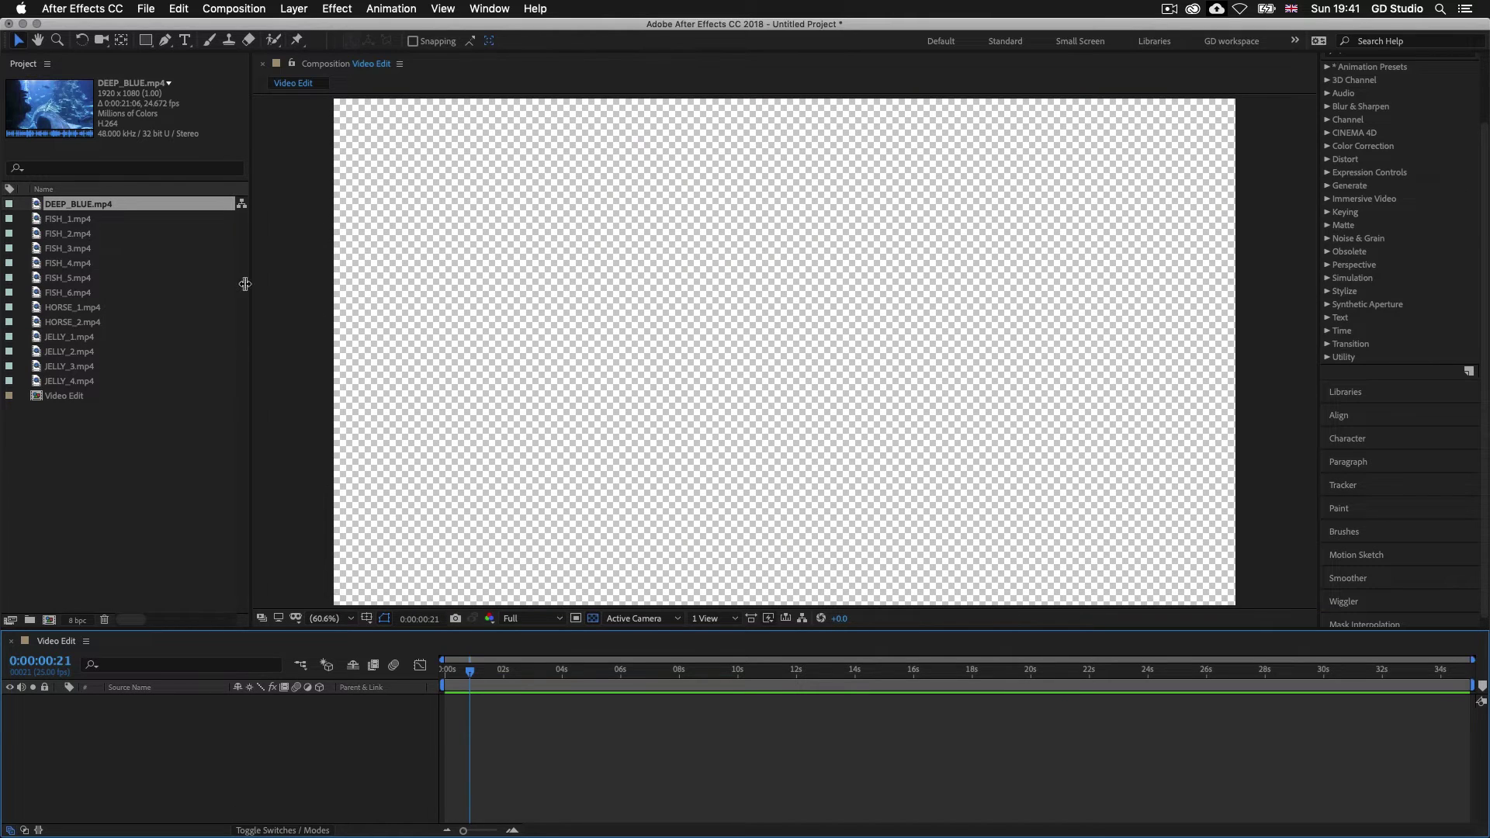
left_click_drag(78, 205, 789, 351)
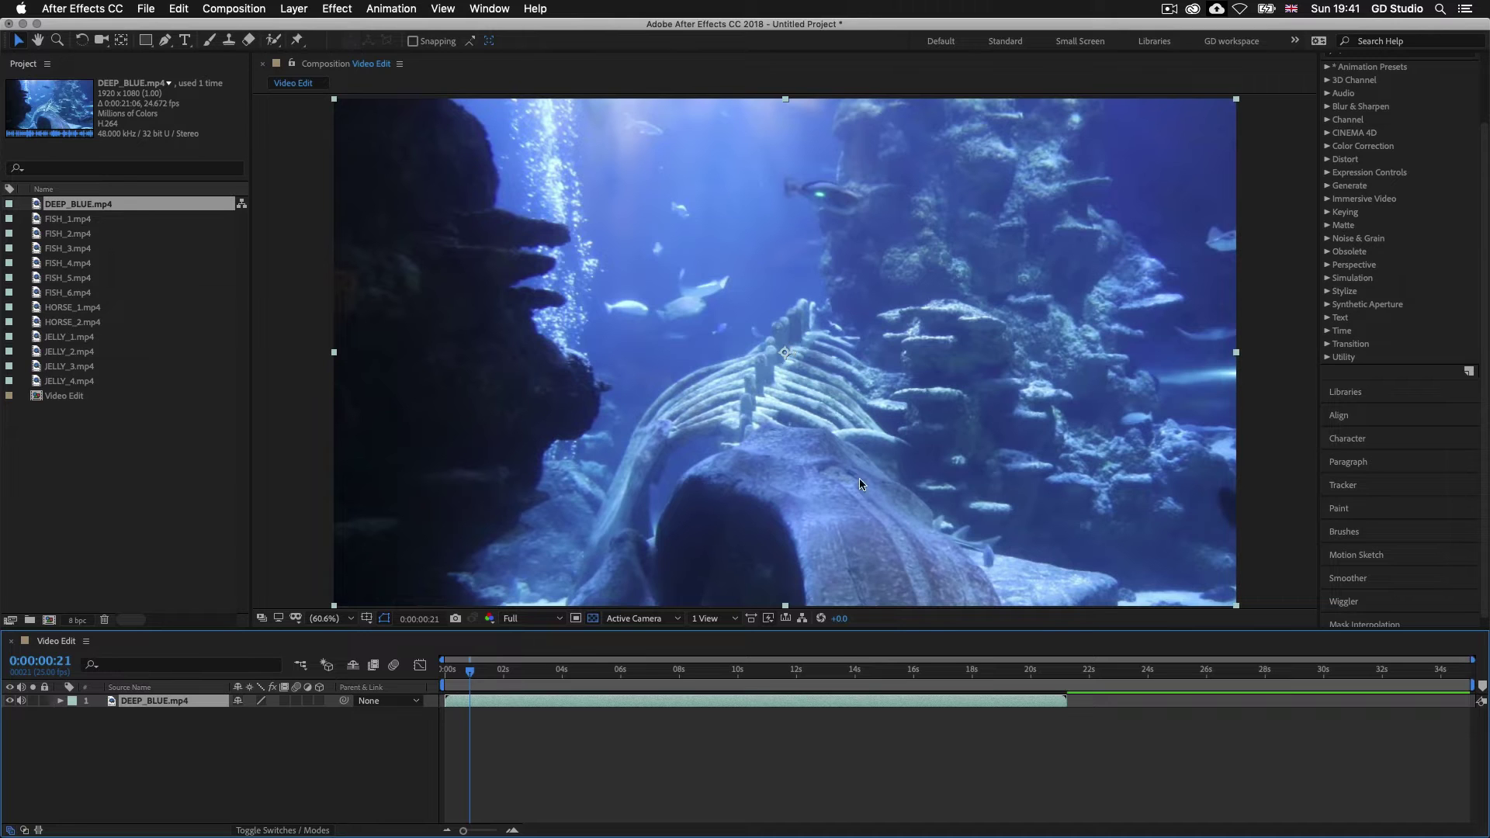
key("Delete")
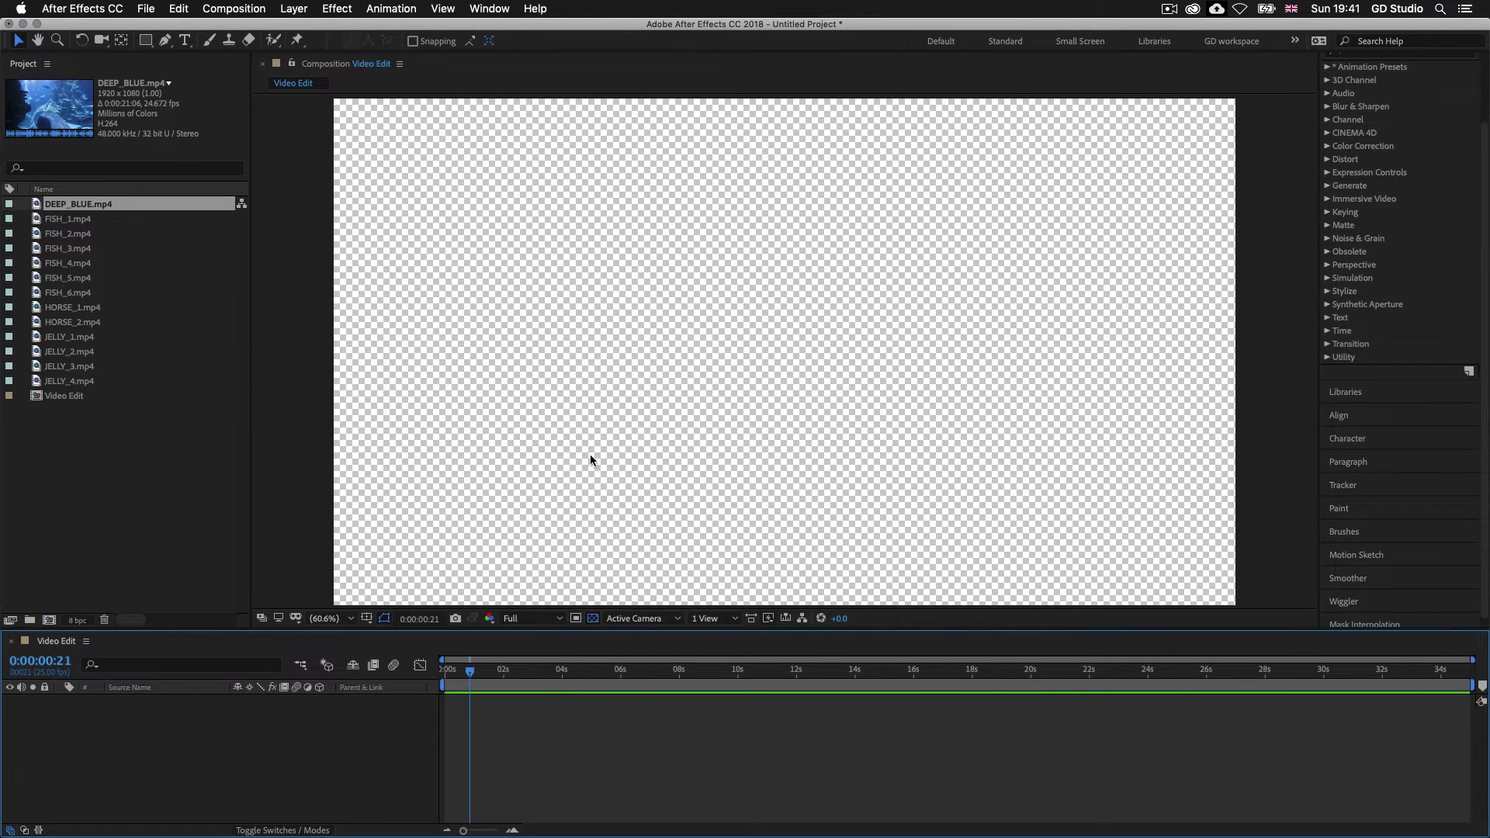
left_click(101, 207)
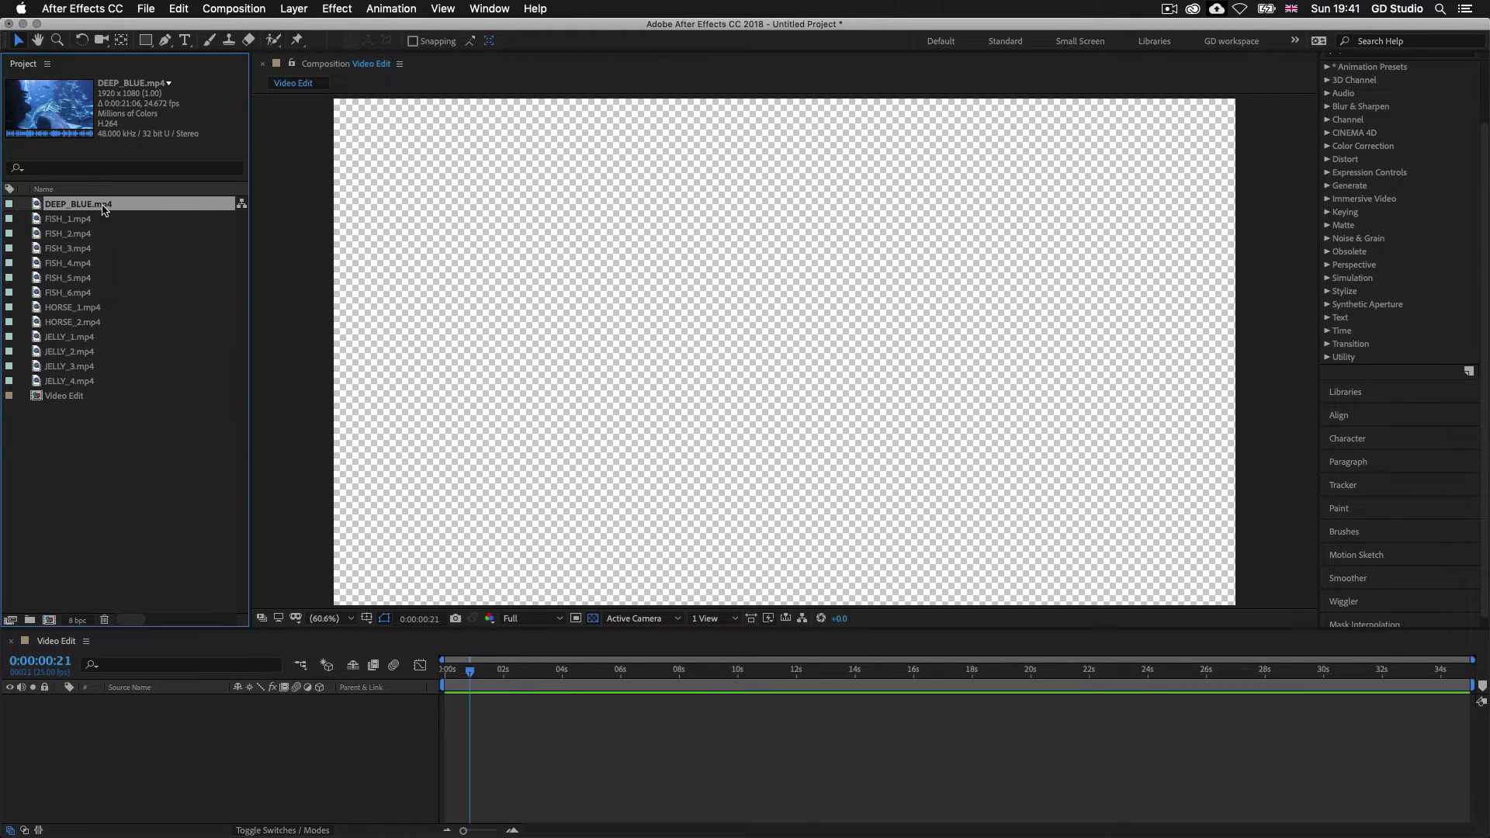
key("super+slash")
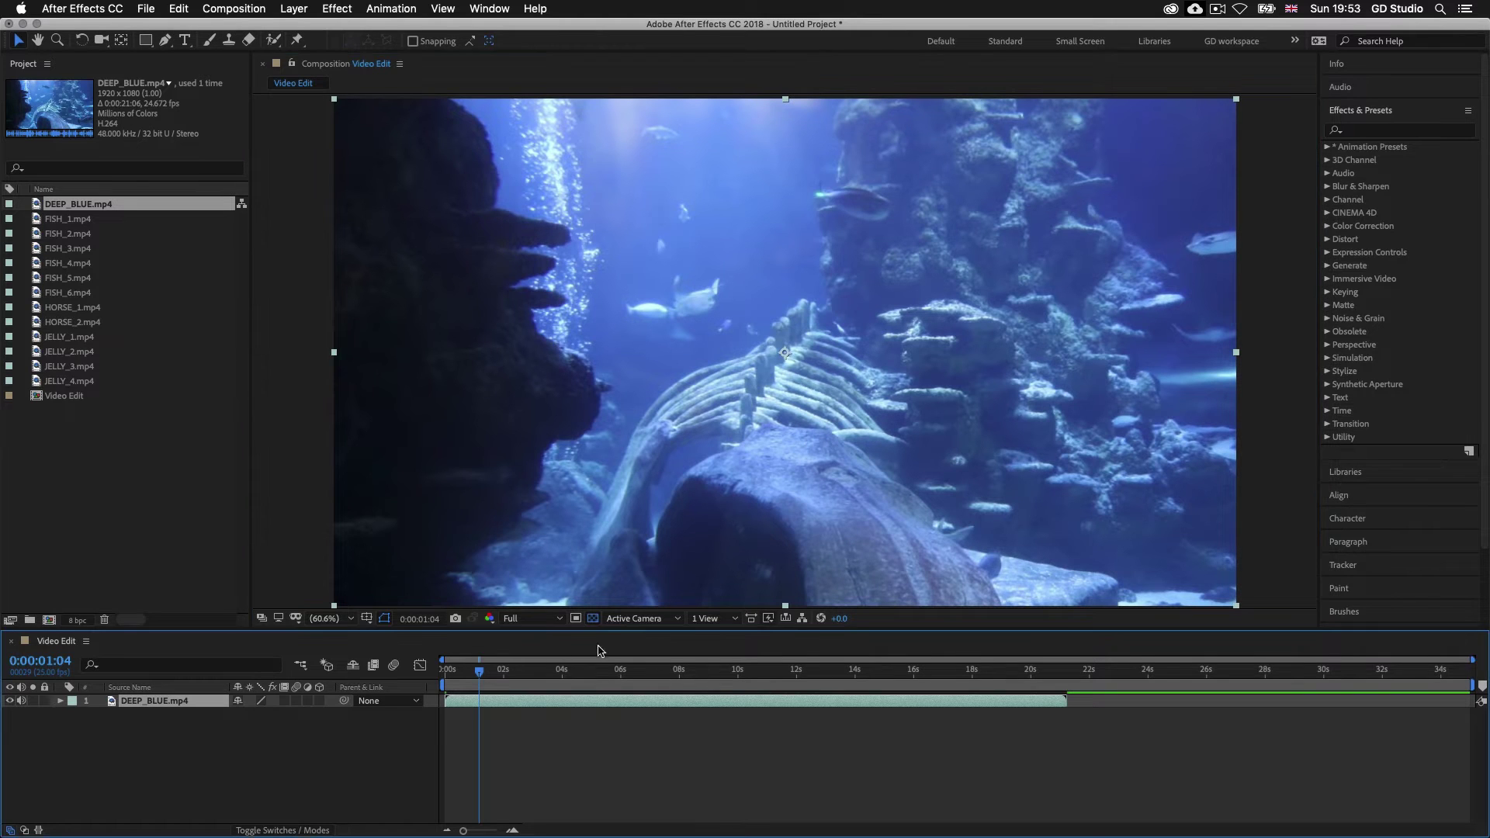
- Set the preview resolution to Half and play the composition from its first frame
left_click(560, 618)
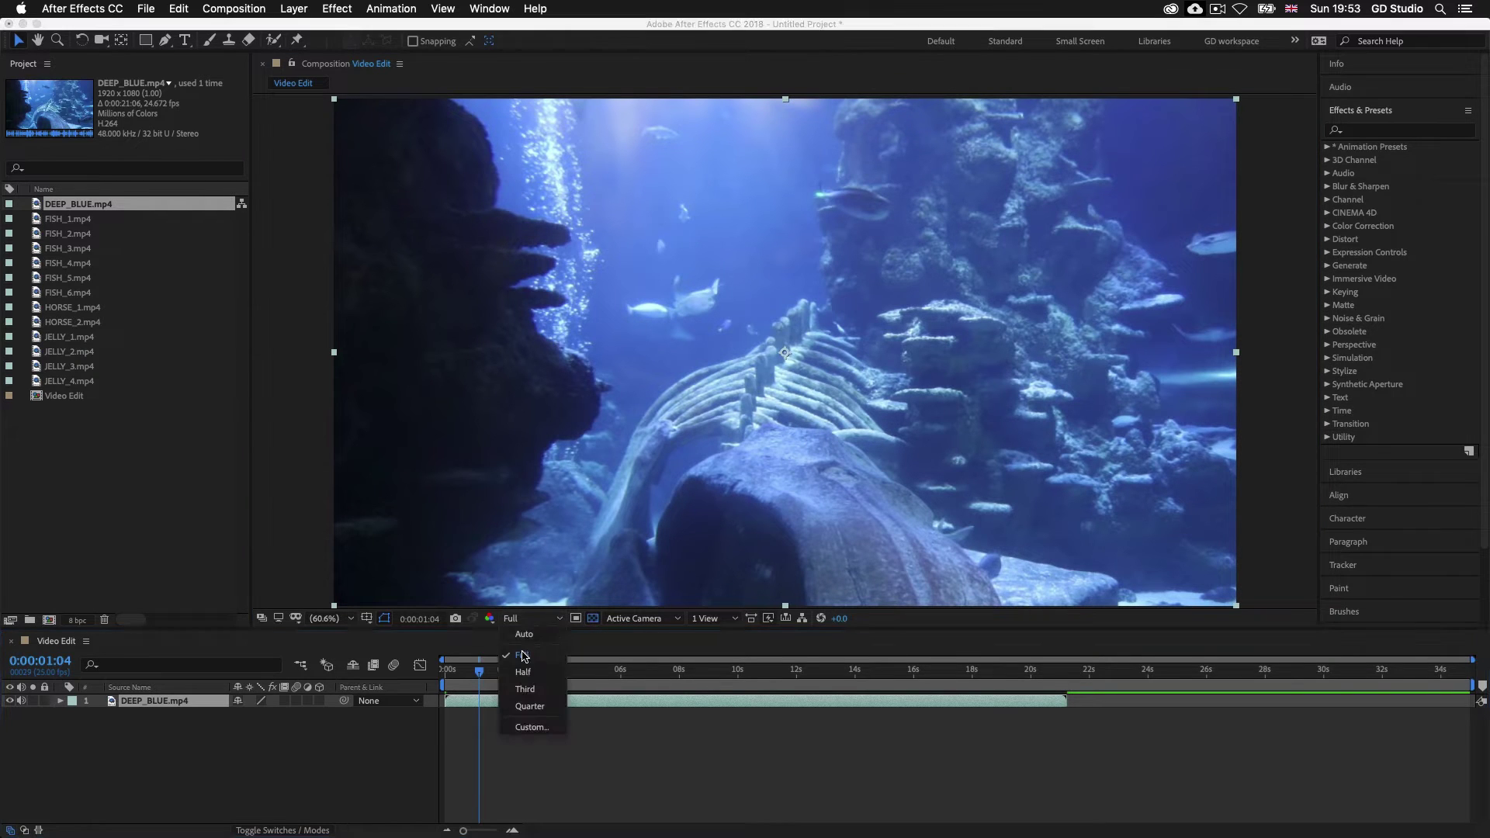
left_click(523, 672)
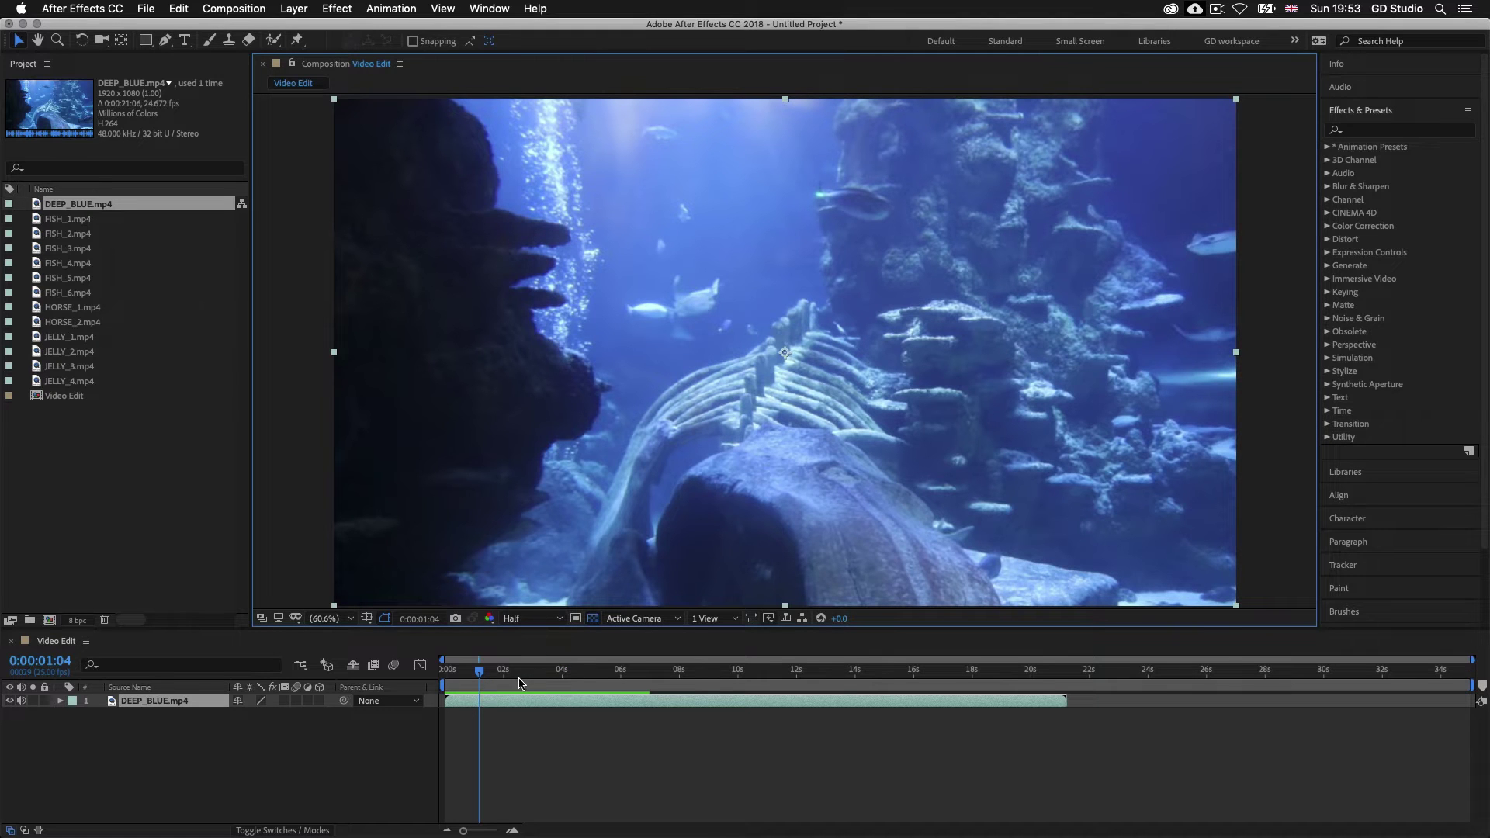
left_click_drag(479, 673, 439, 673)
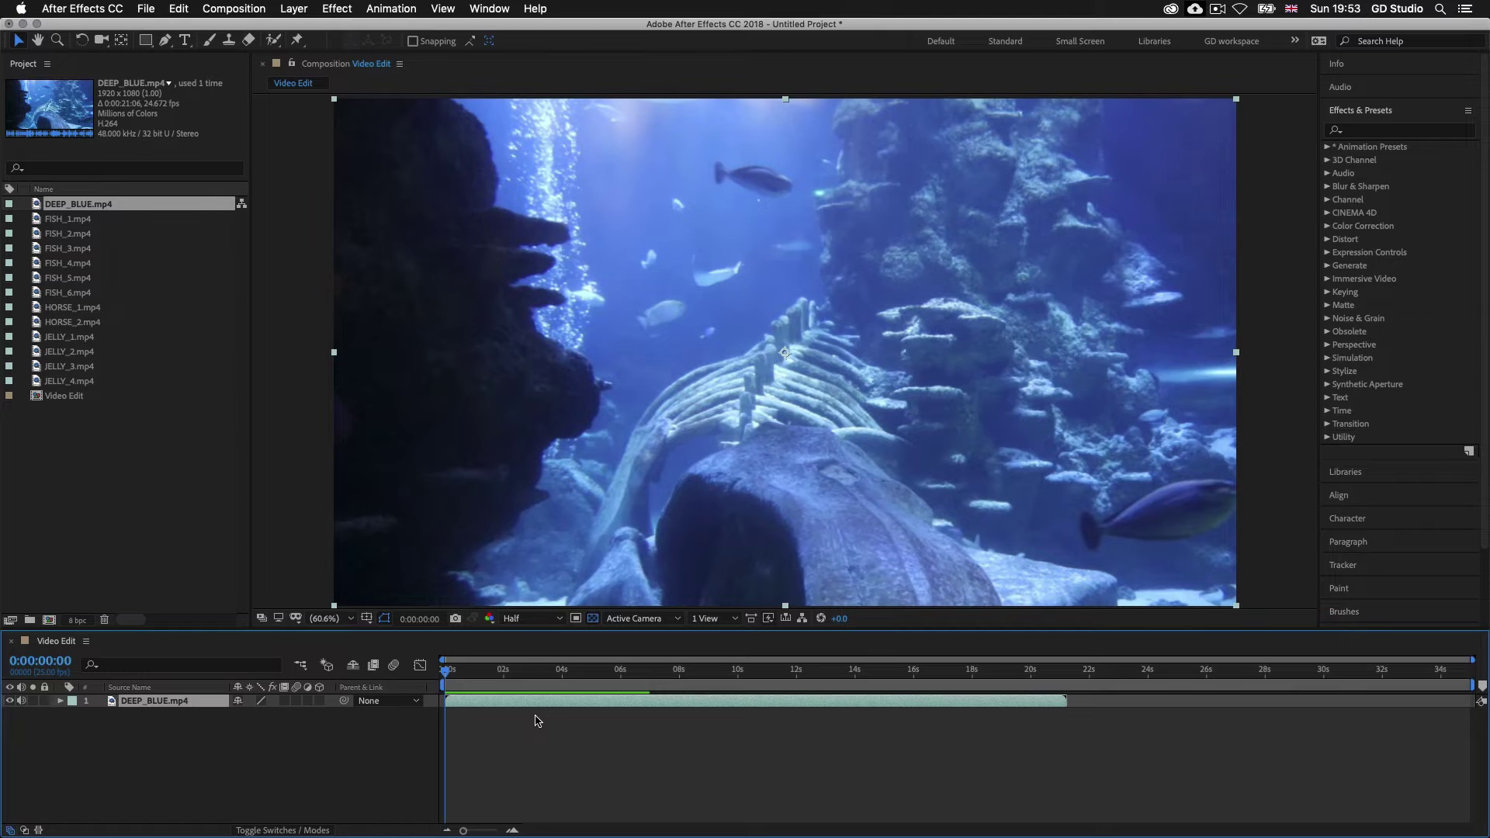
key("space")
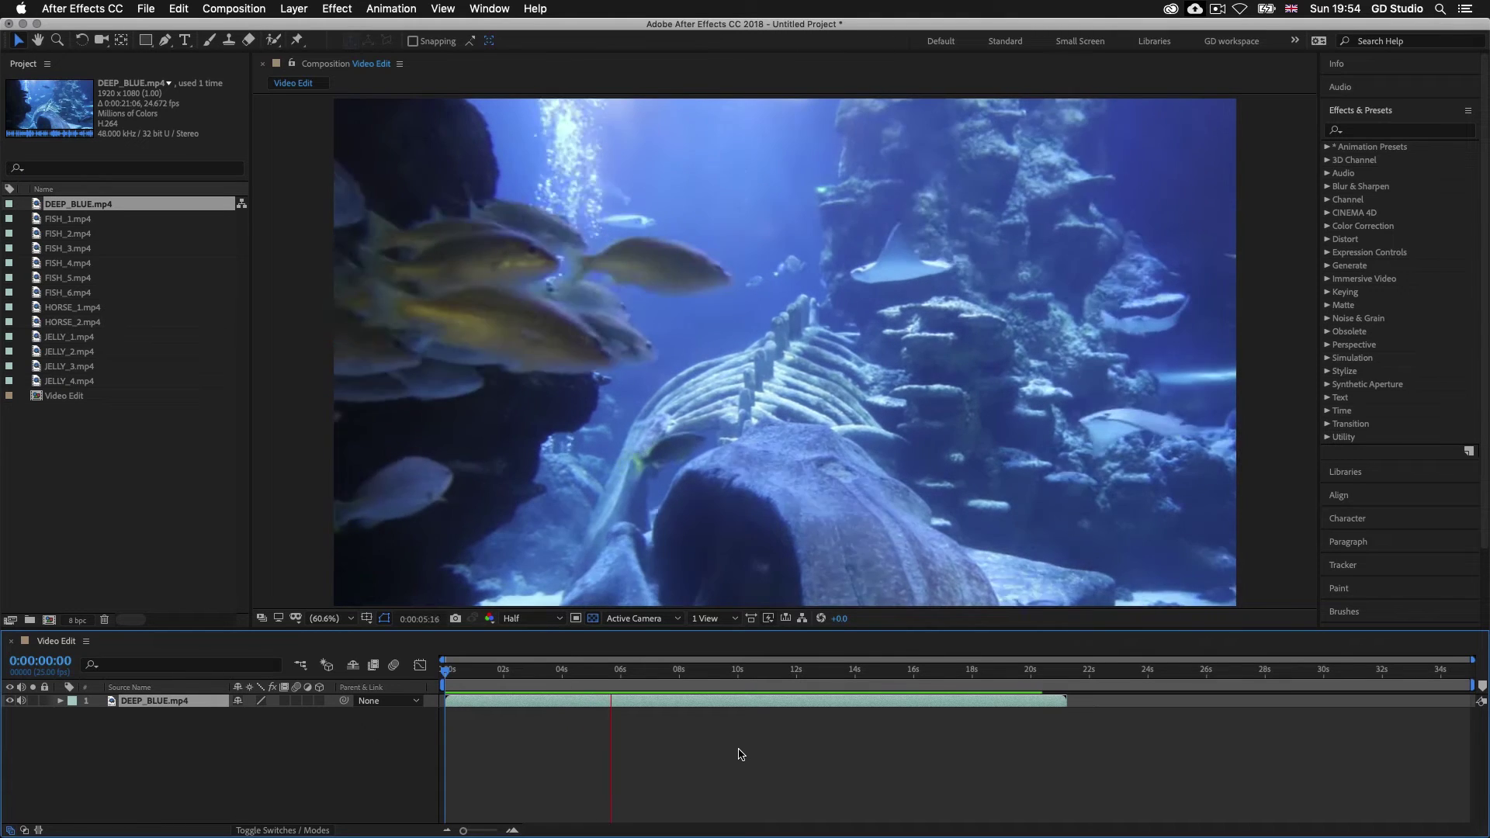
key("space")
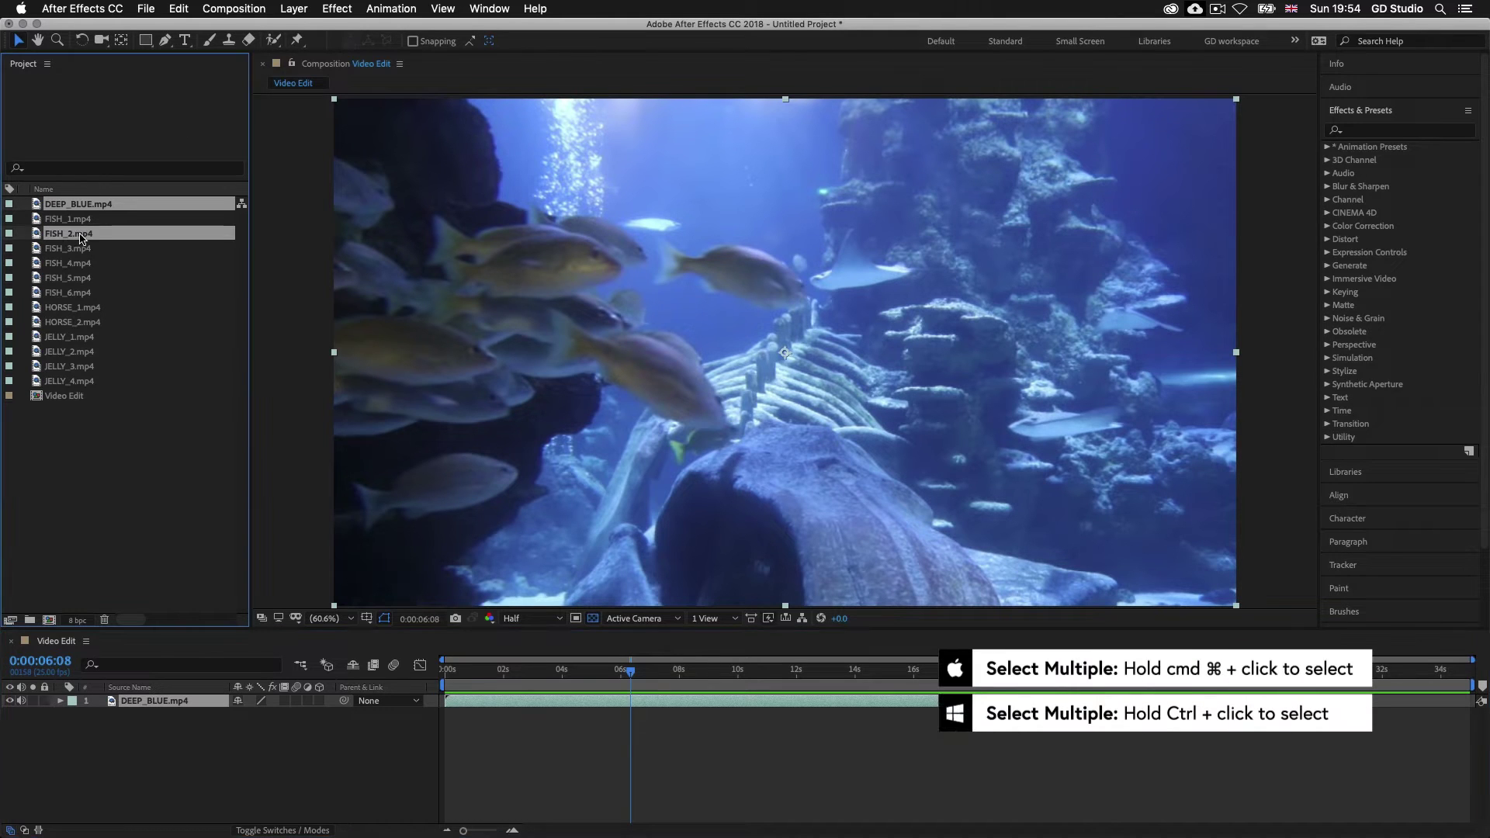
- Add FISH_2, FISH_3, FISH_5, HORSE_1, JELLY_1 and JELLY_2 together as layers in the Video Edit composition
left_click(76, 249)
left_click(77, 233)
left_click(80, 249, "super")
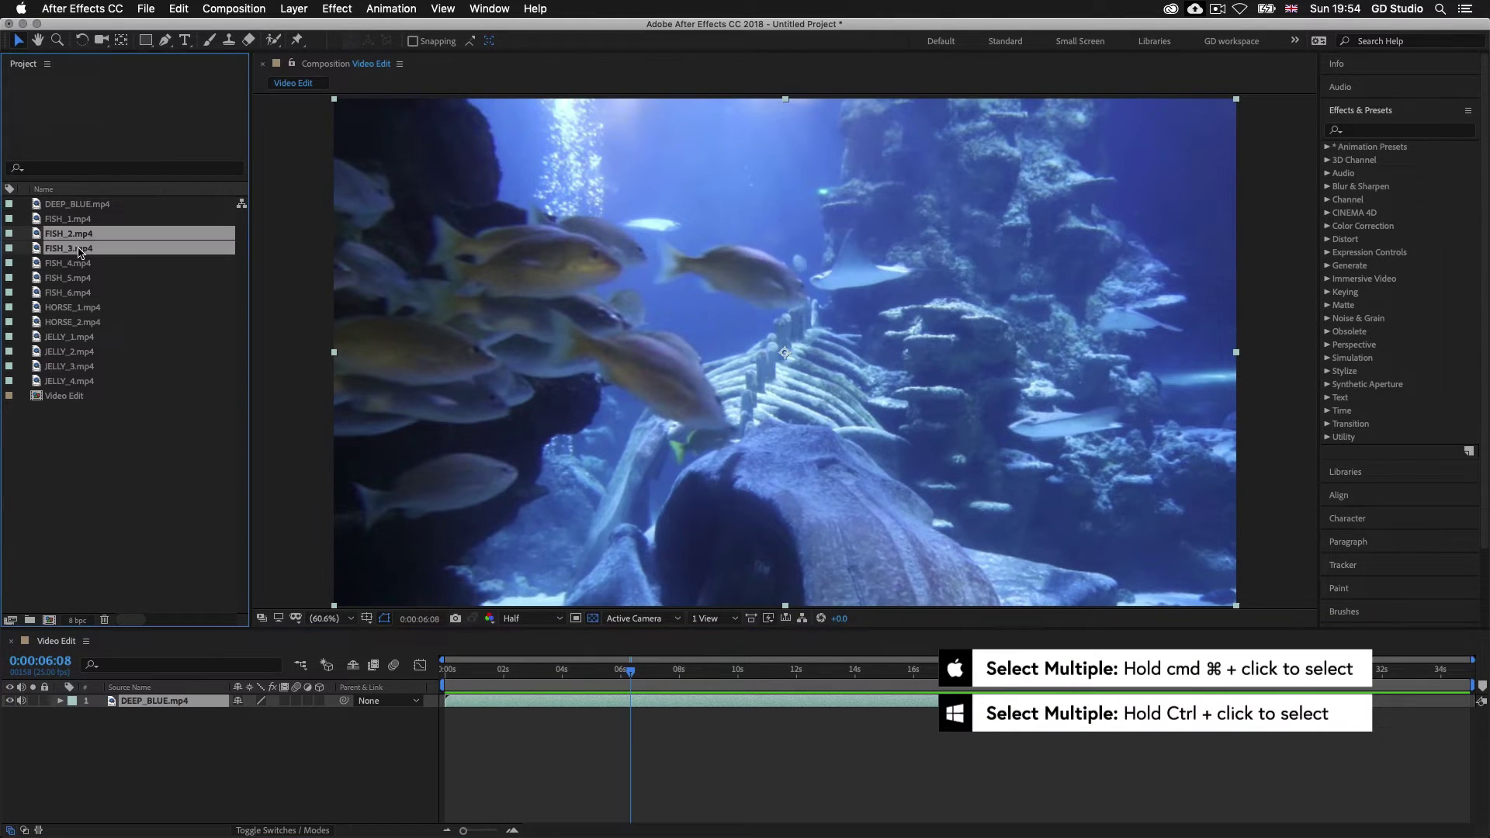
left_click(85, 278, "super")
left_click(78, 307, "super")
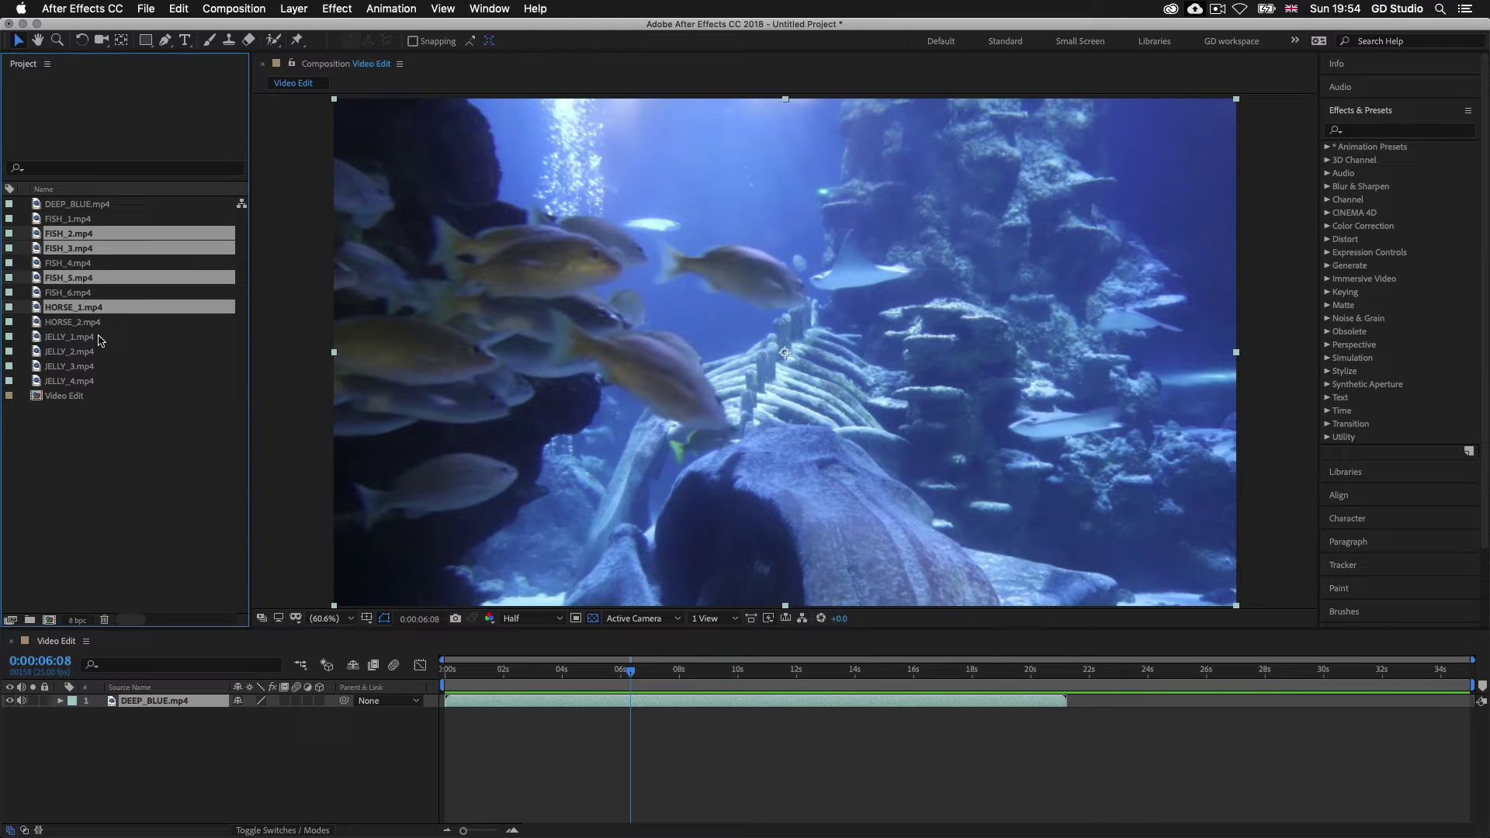
left_click(77, 337, "super")
left_click(80, 353, "super")
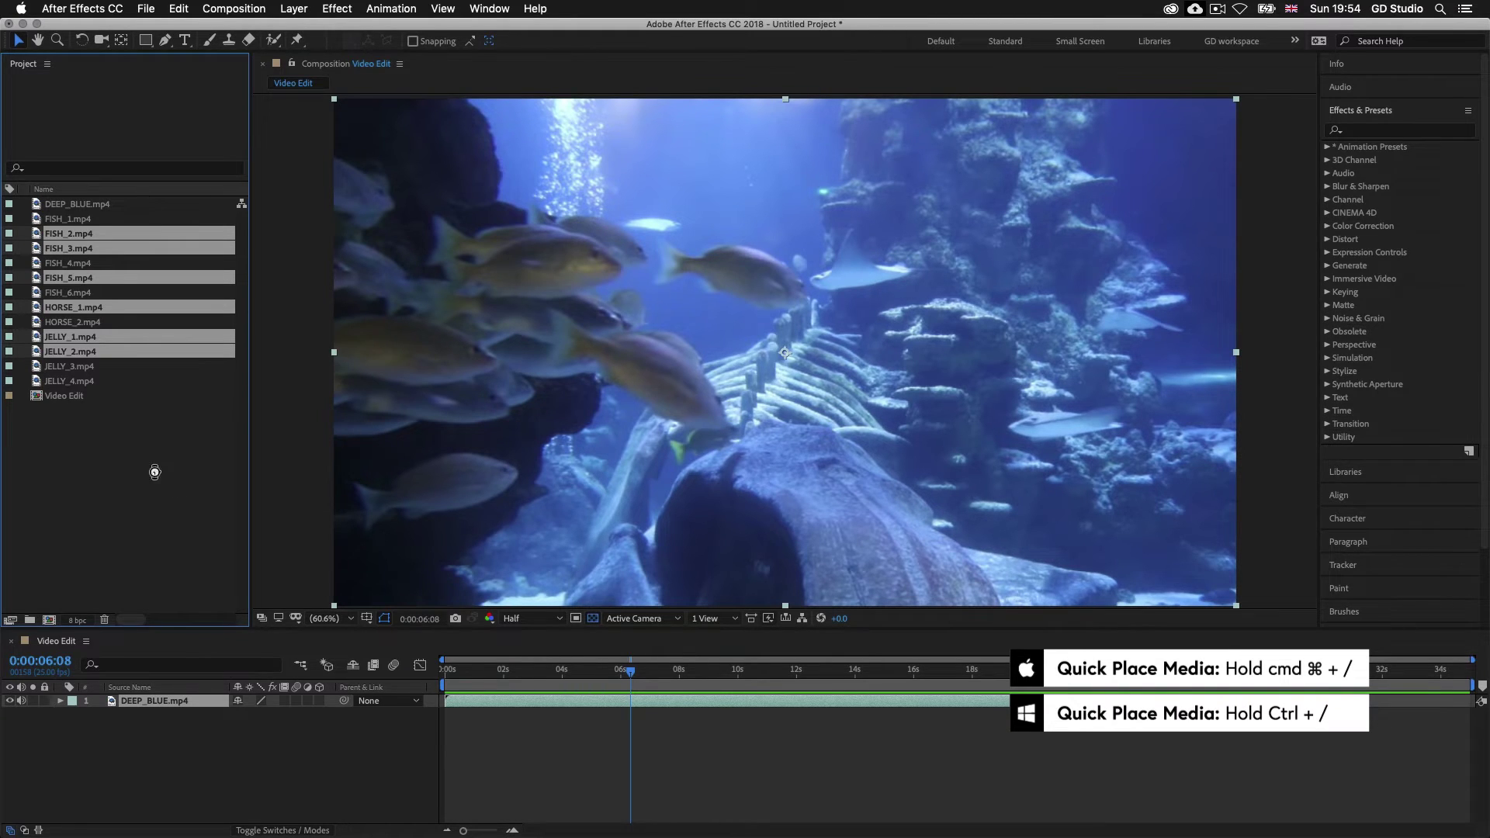
key("super+slash")
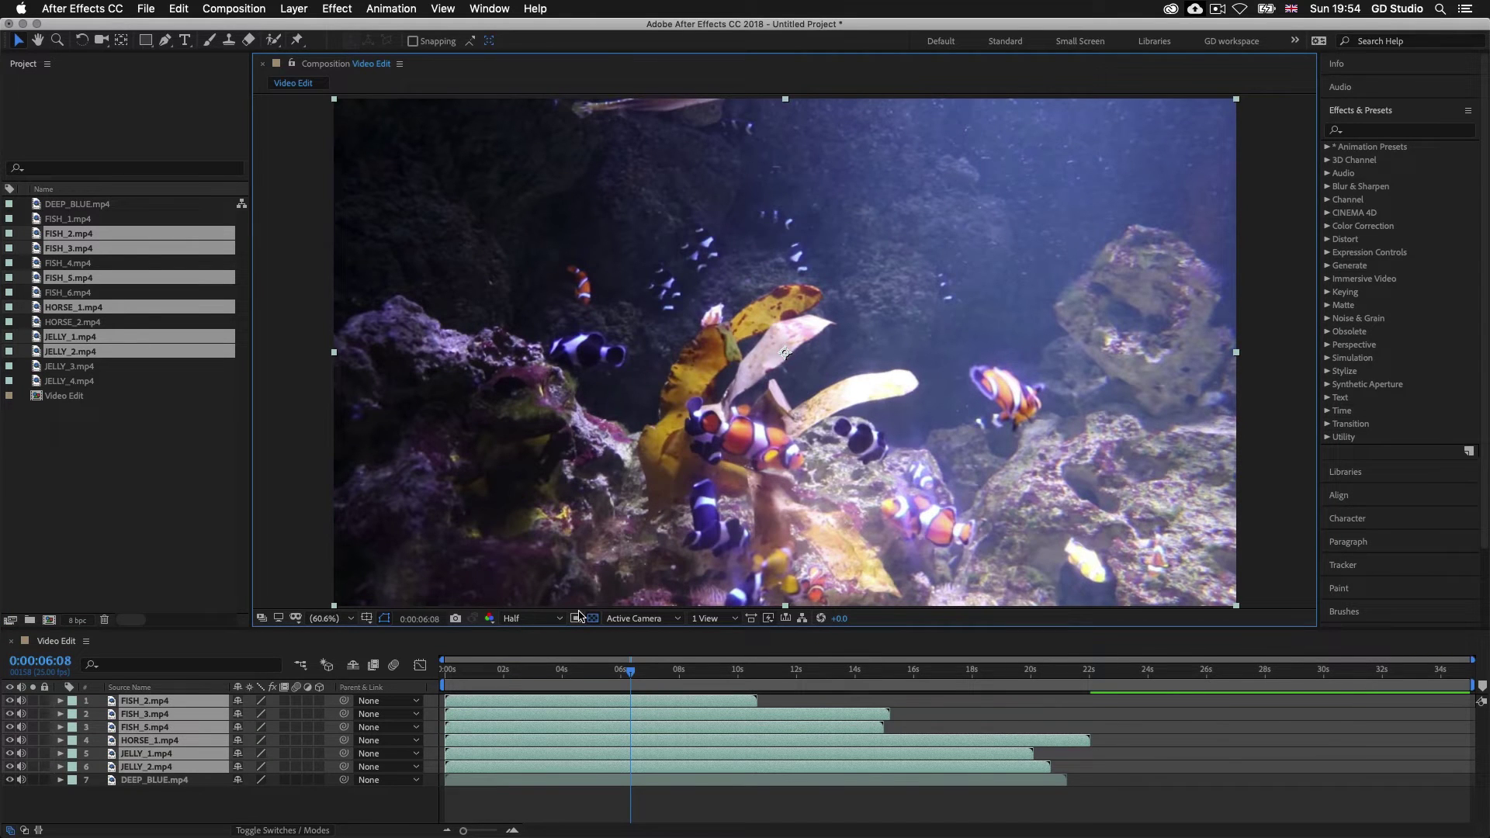
- Undo adding the six clips, place the same selection in the composition again, and deselect the layers
key("super+z")
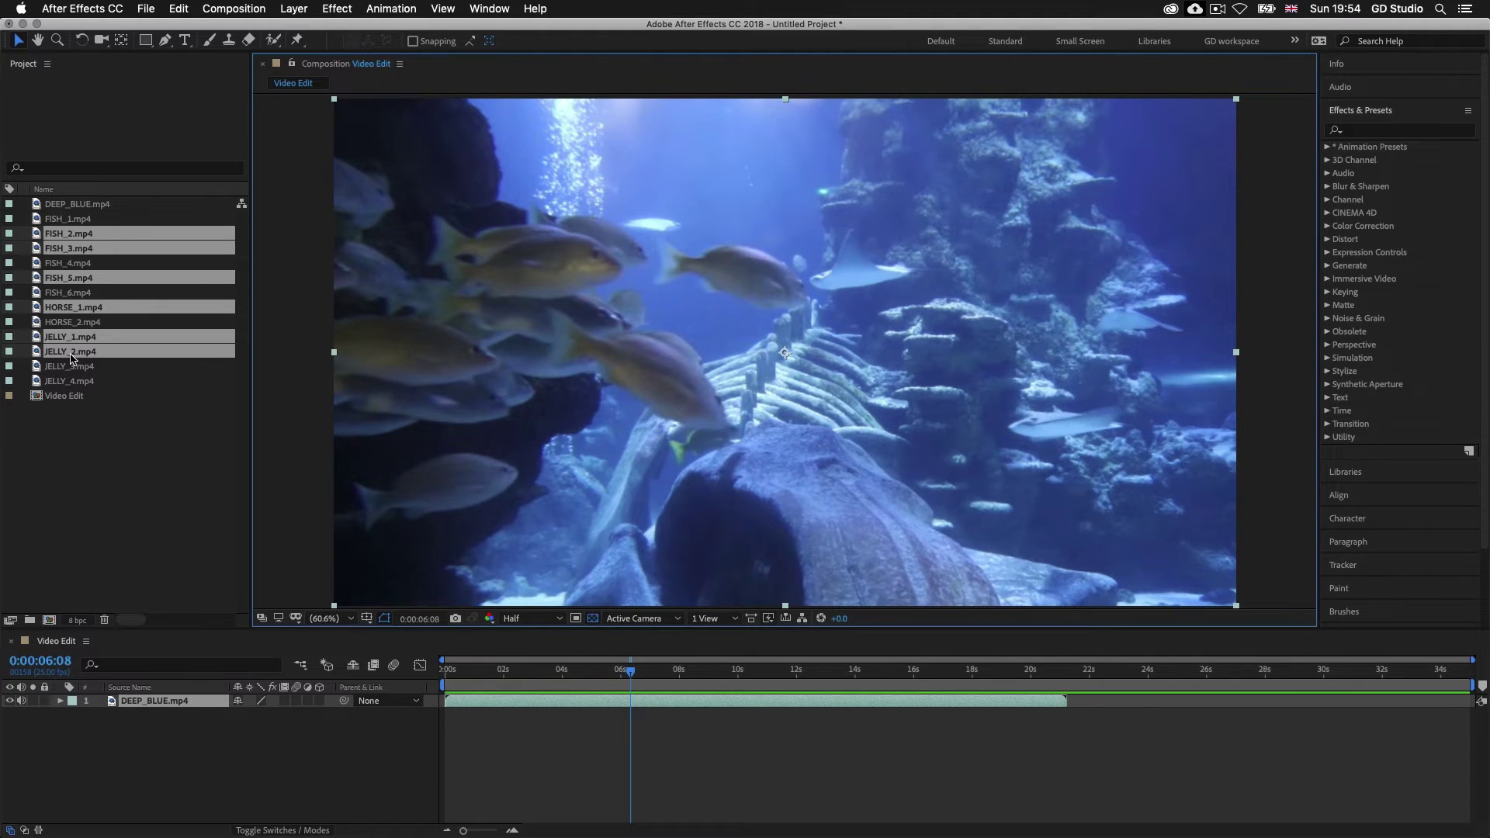
left_click_drag(71, 357, 786, 353)
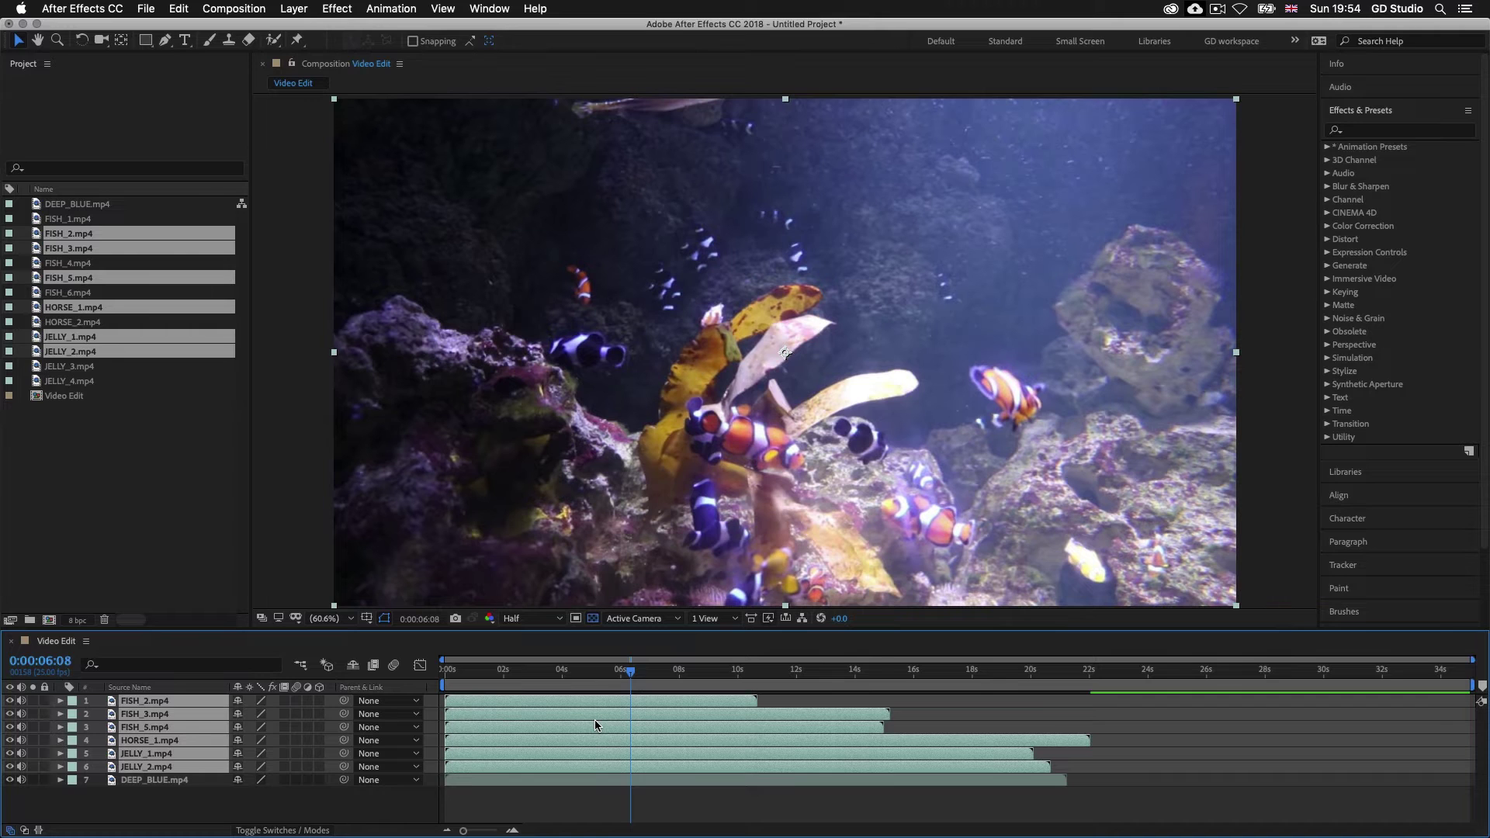
left_click(672, 797)
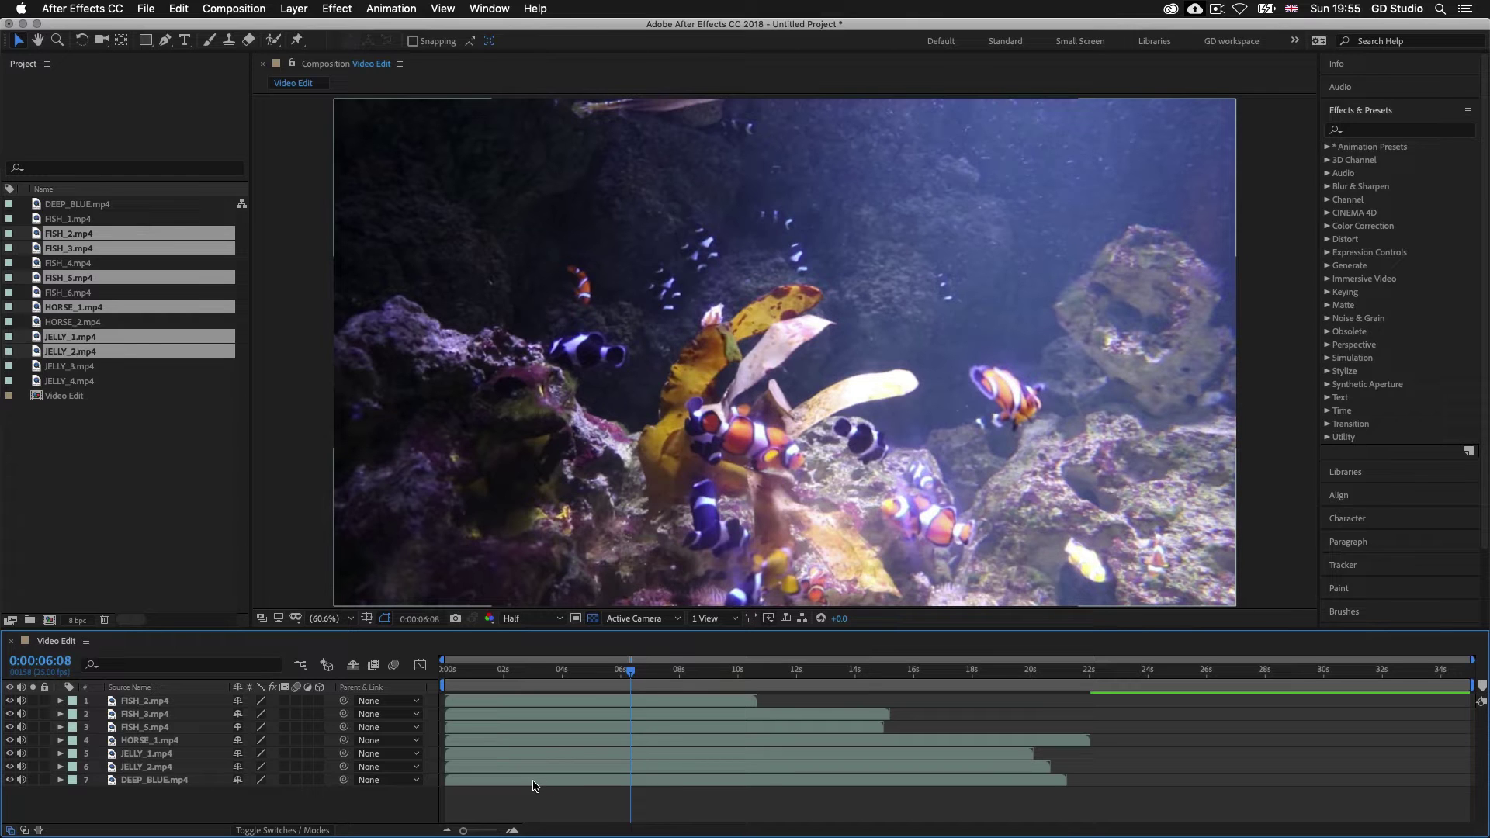
- Move the DEEP_BLUE.mp4 layer to the top of the layer stack and scrub through its footage
left_click(156, 782)
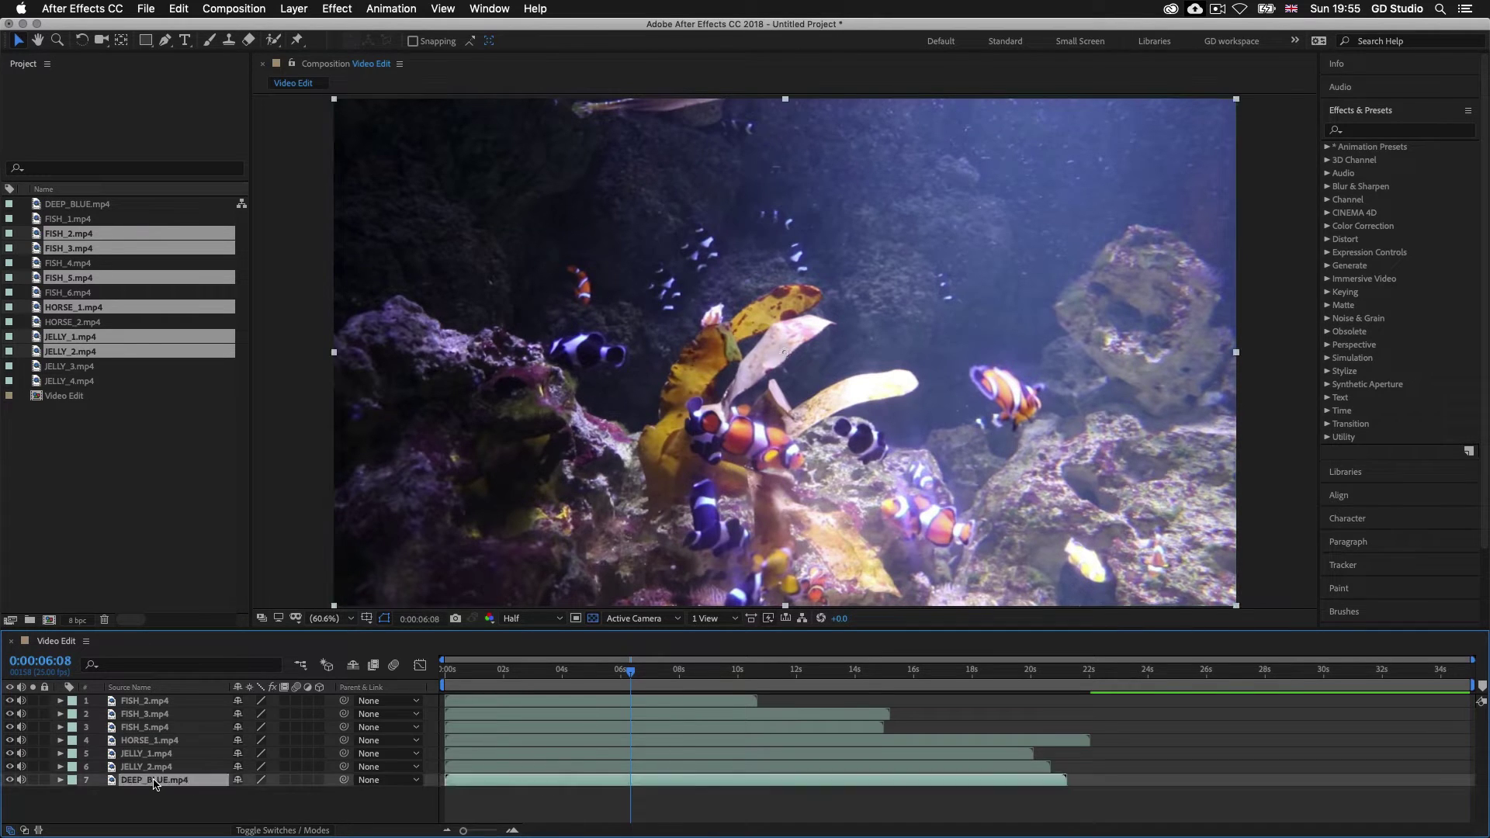
left_click_drag(134, 785, 132, 703)
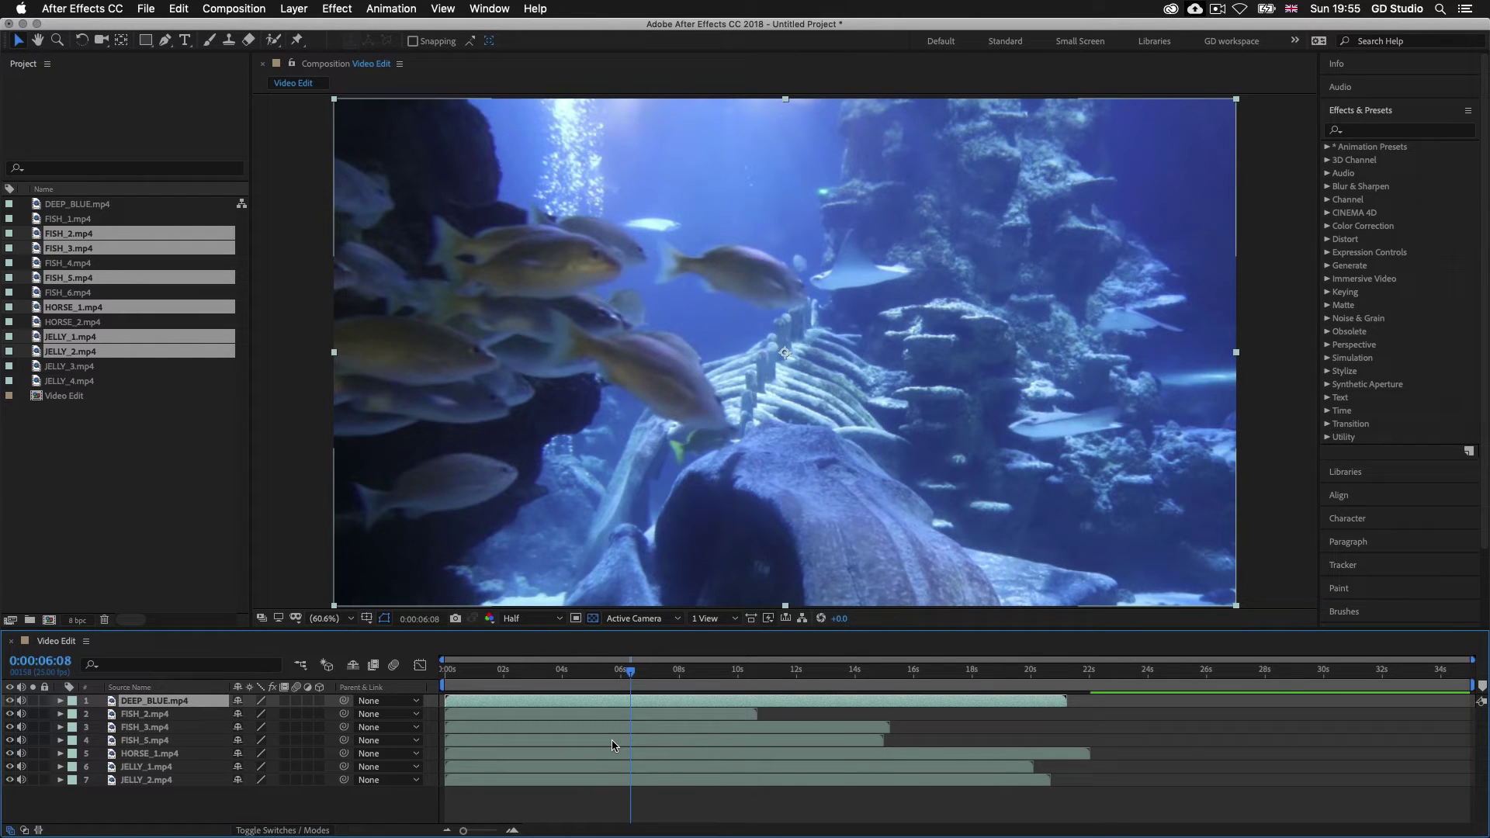
left_click_drag(630, 675, 1102, 676)
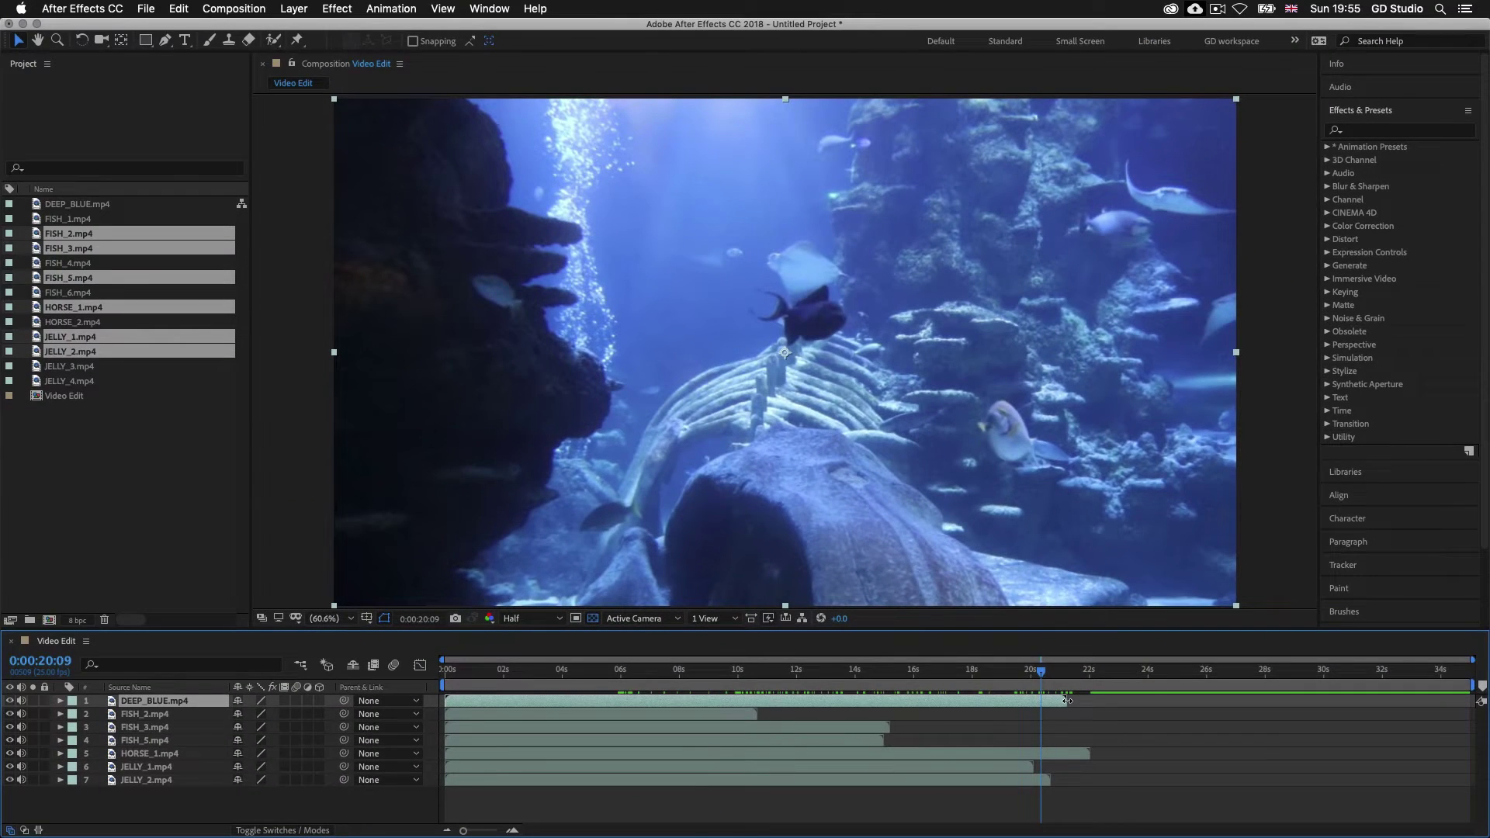
- Trim the DEEP_BLUE.mp4 layer to about the 10 s to 15 s range and slide it to the composition's start
left_click_drag(1067, 701, 886, 701)
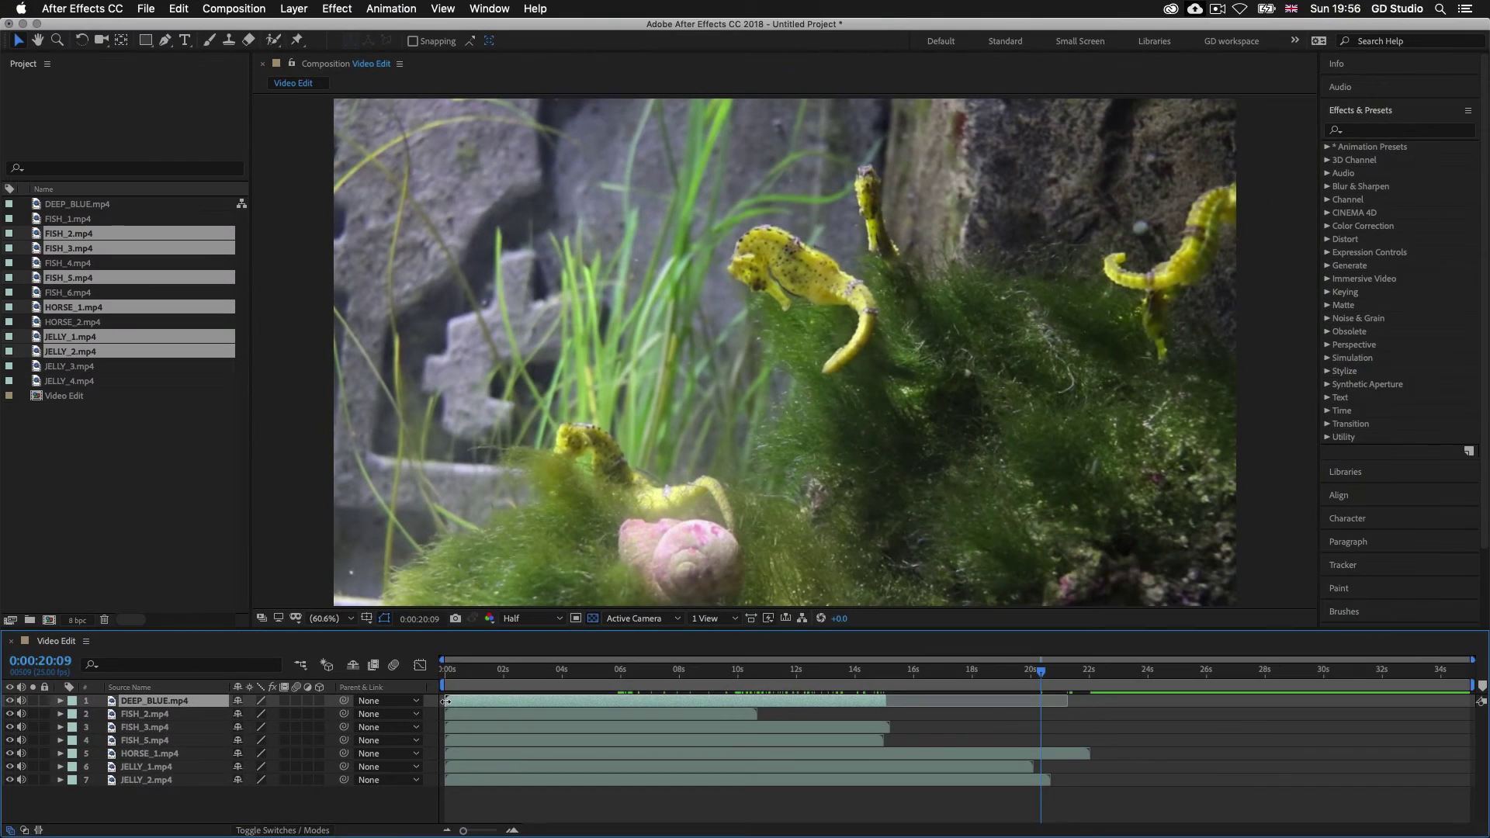
left_click_drag(451, 701, 739, 702)
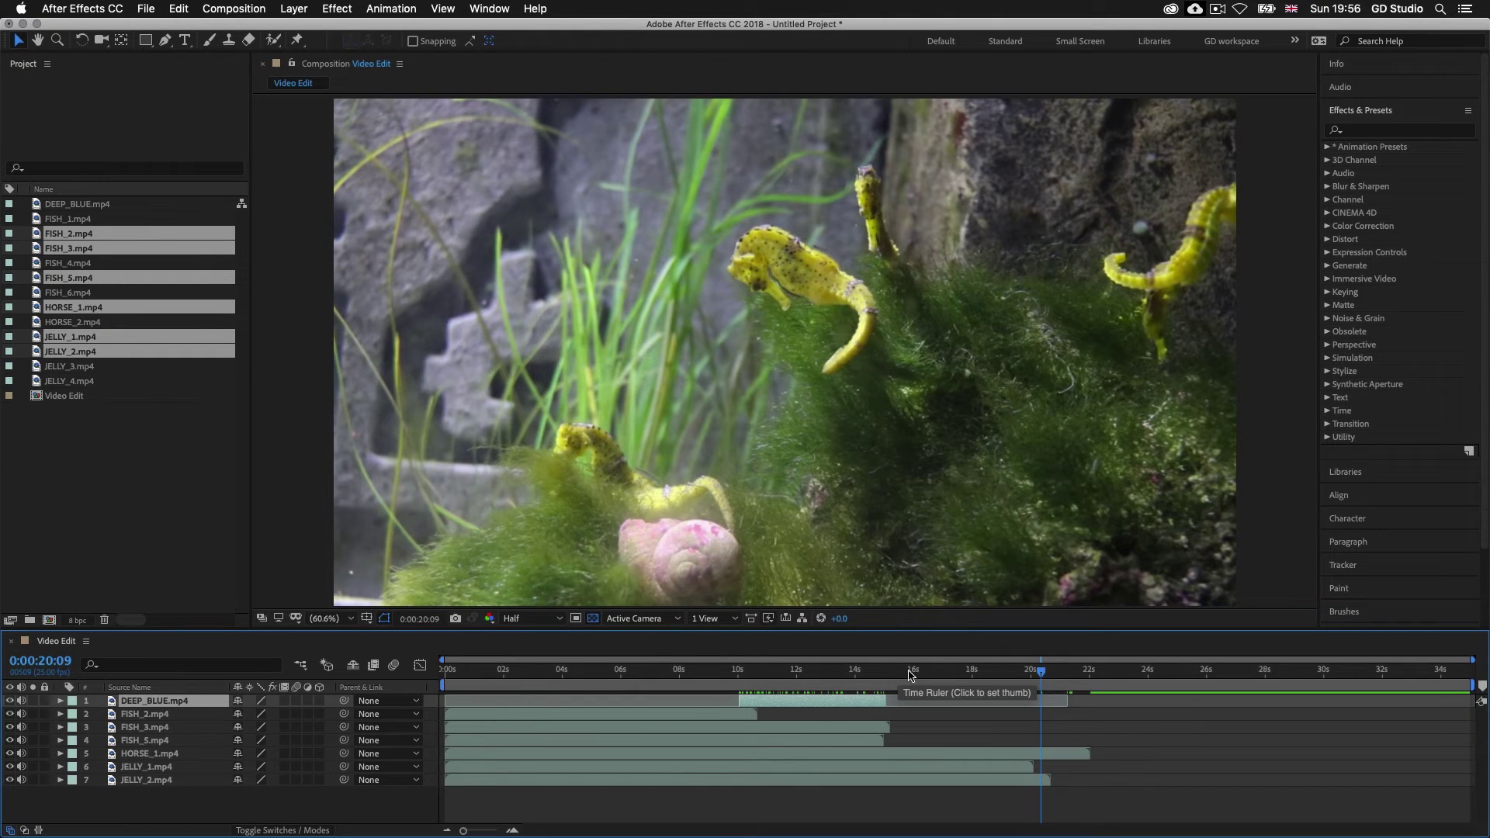
left_click_drag(1022, 675, 807, 684)
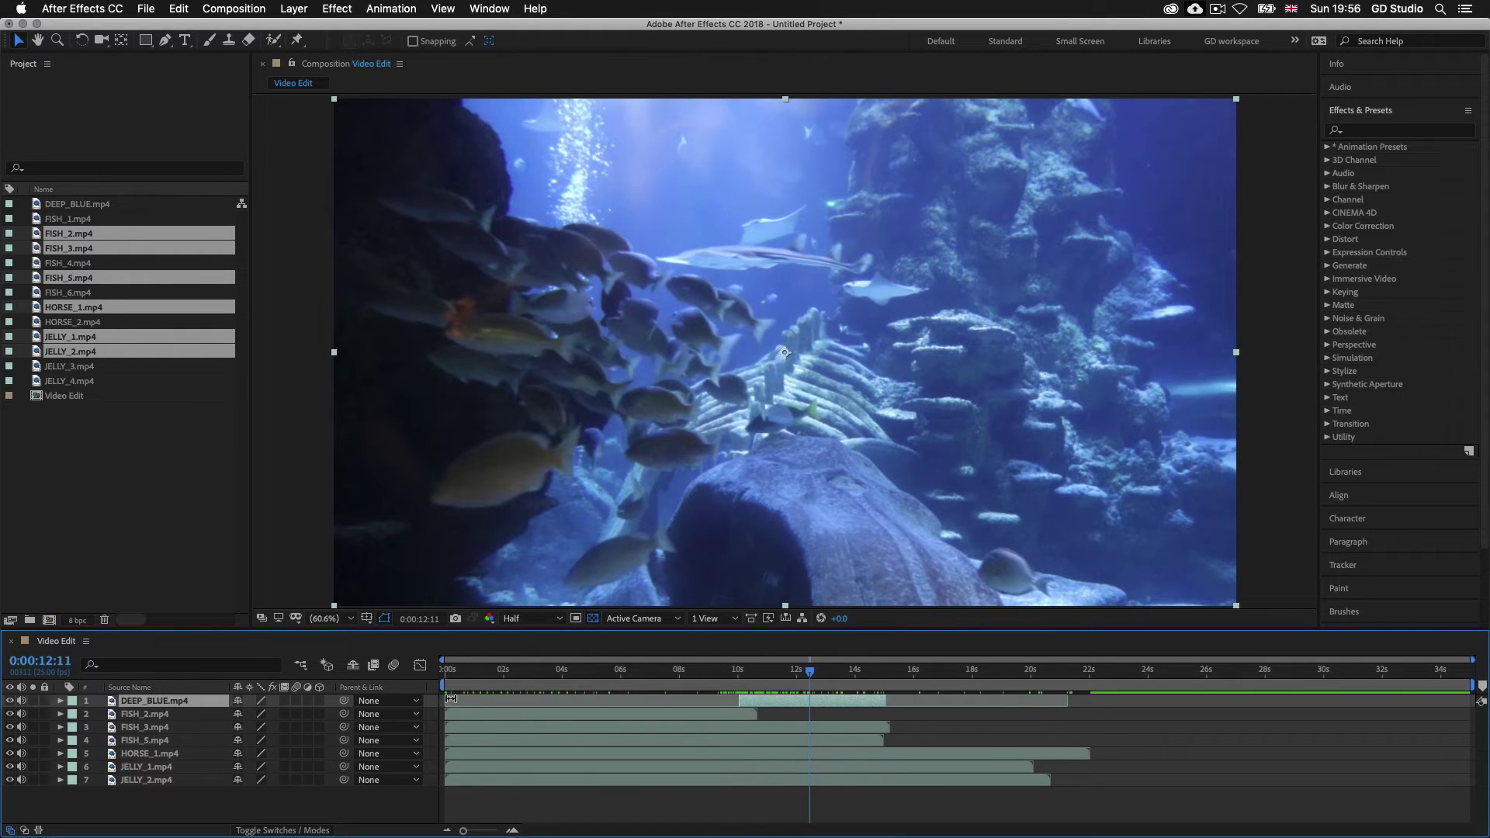
left_click_drag(807, 701, 496, 696)
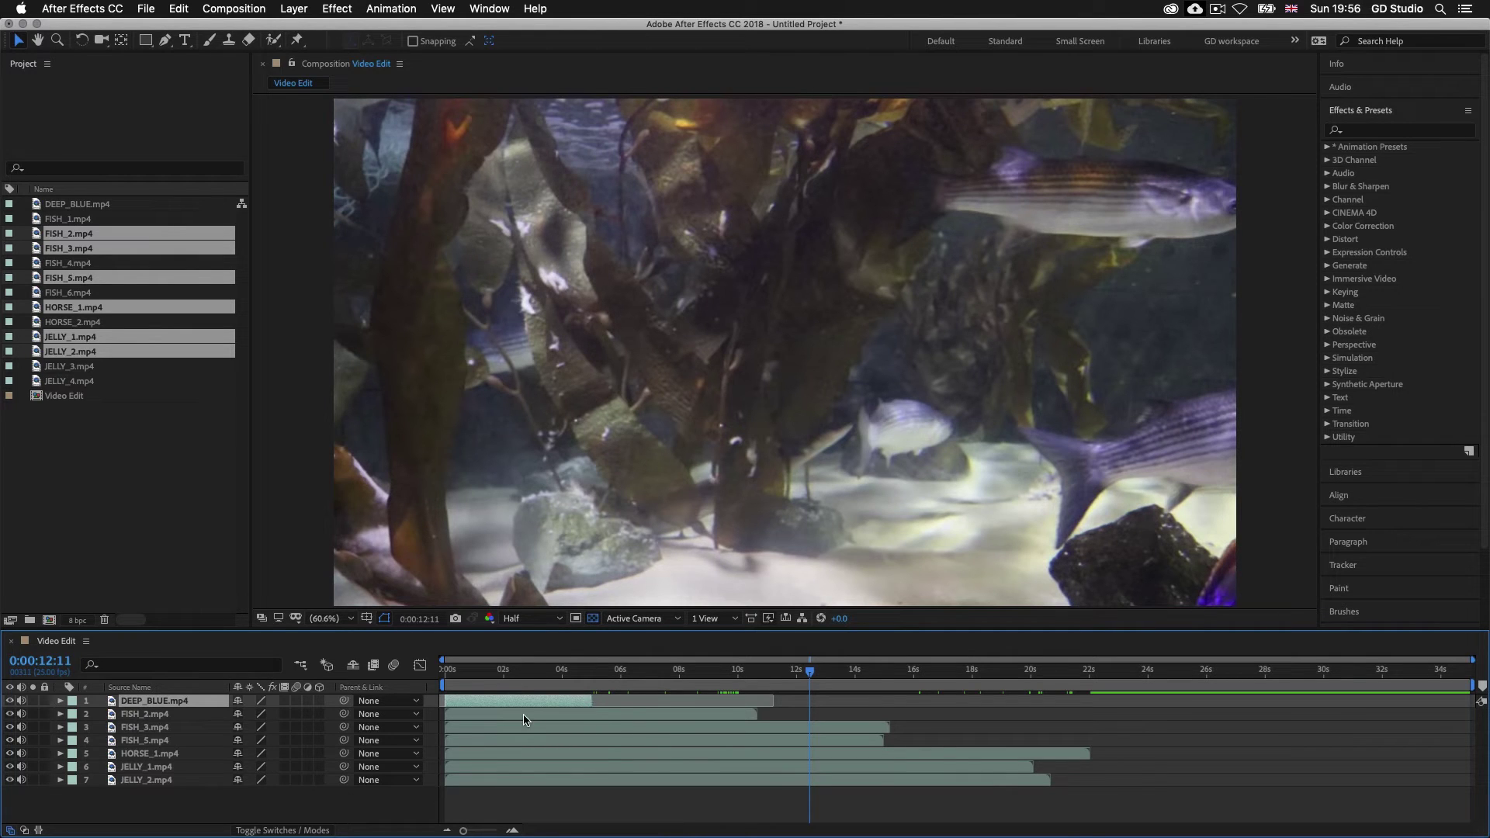
- Move the JELLY_1.mp4 layer directly below DEEP_BLUE.mp4 in the layer stack
left_click(176, 783)
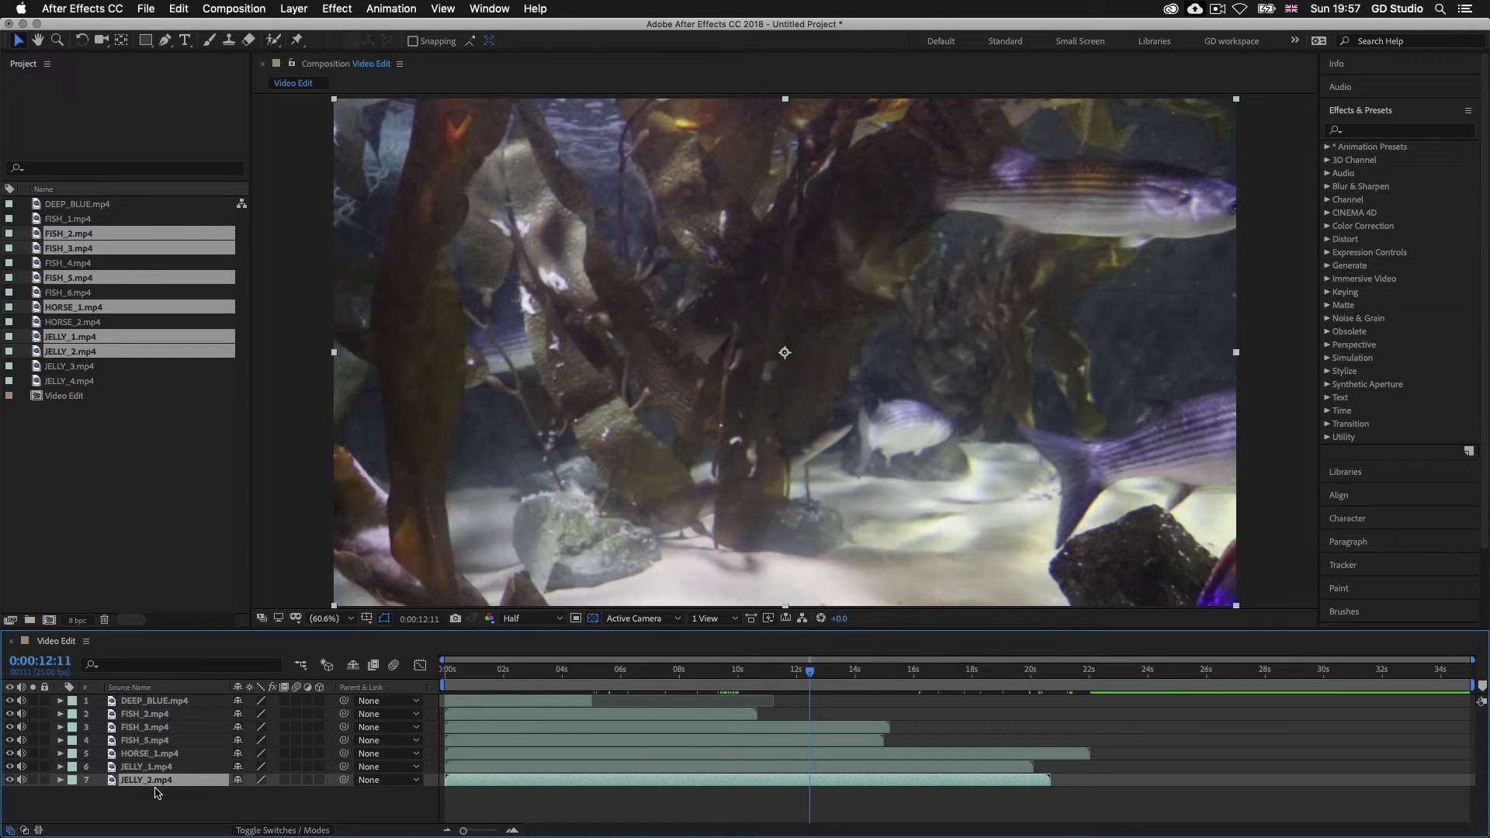
left_click(132, 768)
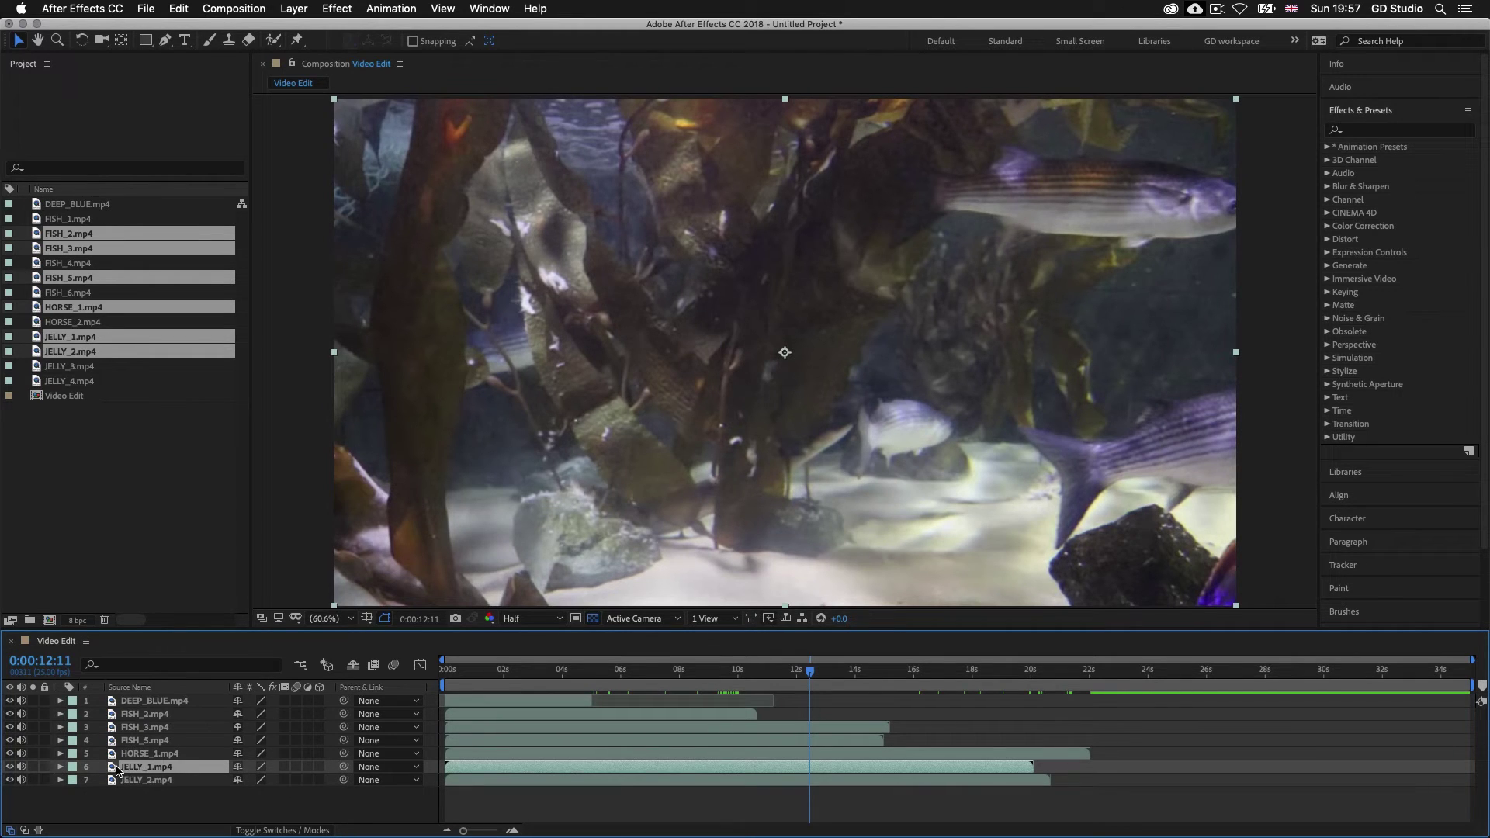
left_click_drag(132, 770, 141, 713)
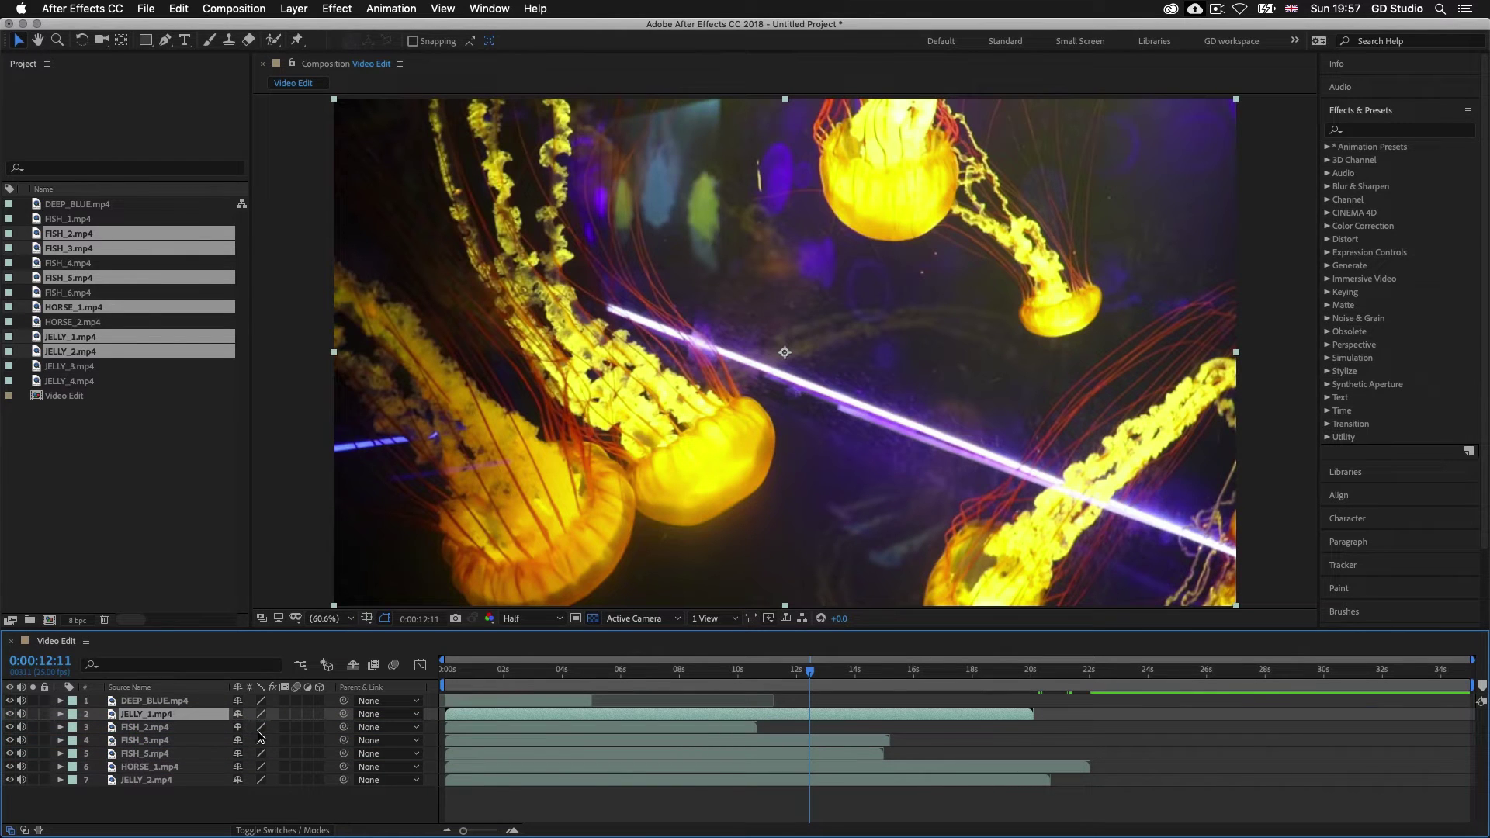
- Slide the JELLY_1.mp4 layer slightly later in time and trim its start at 0:00:05:00, where DEEP_BLUE.mp4 ends
left_click(675, 674)
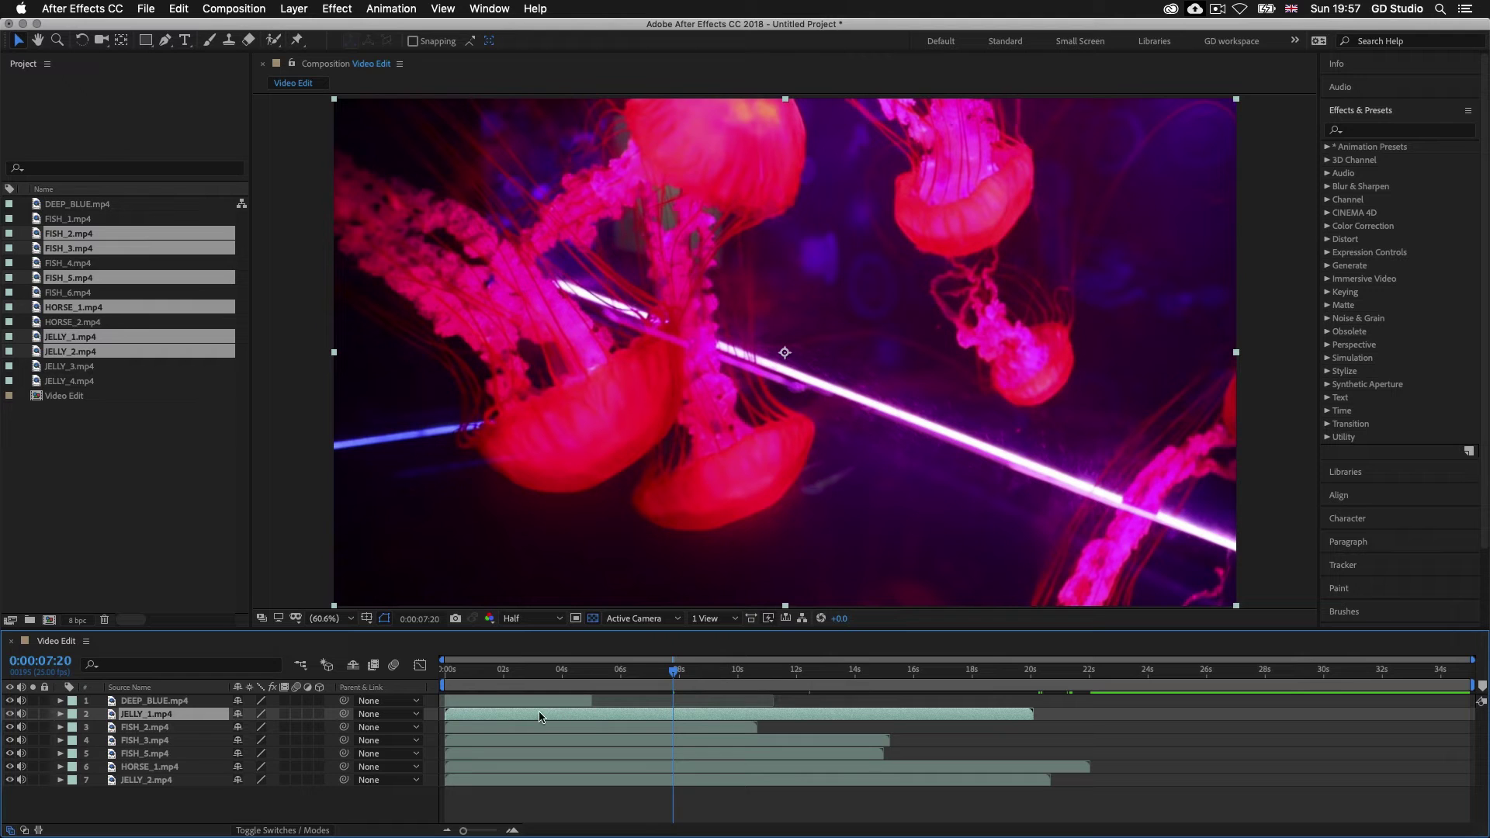
left_click_drag(530, 718, 734, 712)
left_click(608, 671)
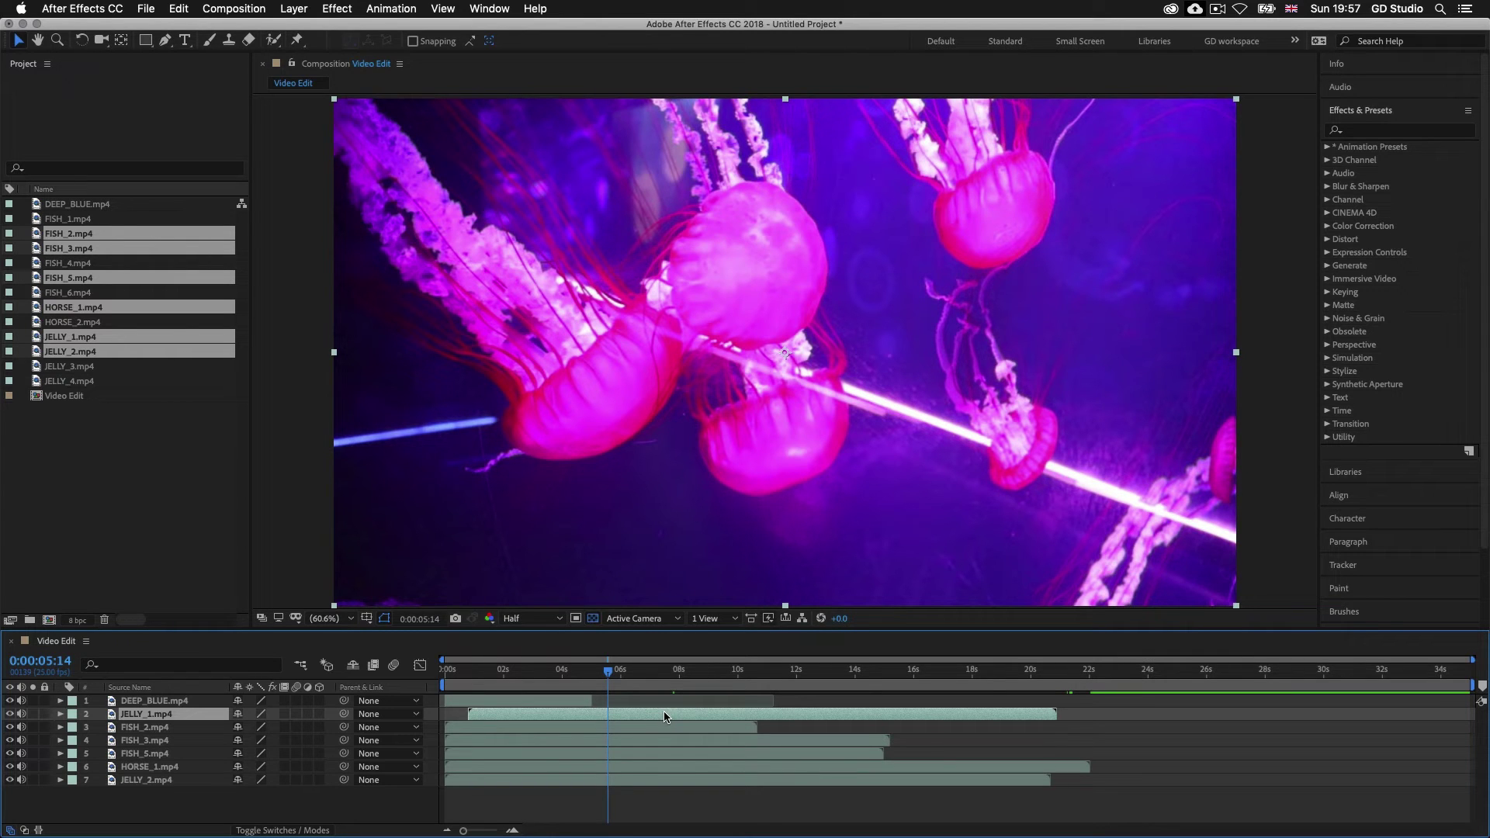
mouse_move(610, 677)
left_mouse_down()
mouse_move(655, 677)
mouse_move(591, 681)
left_mouse_up()
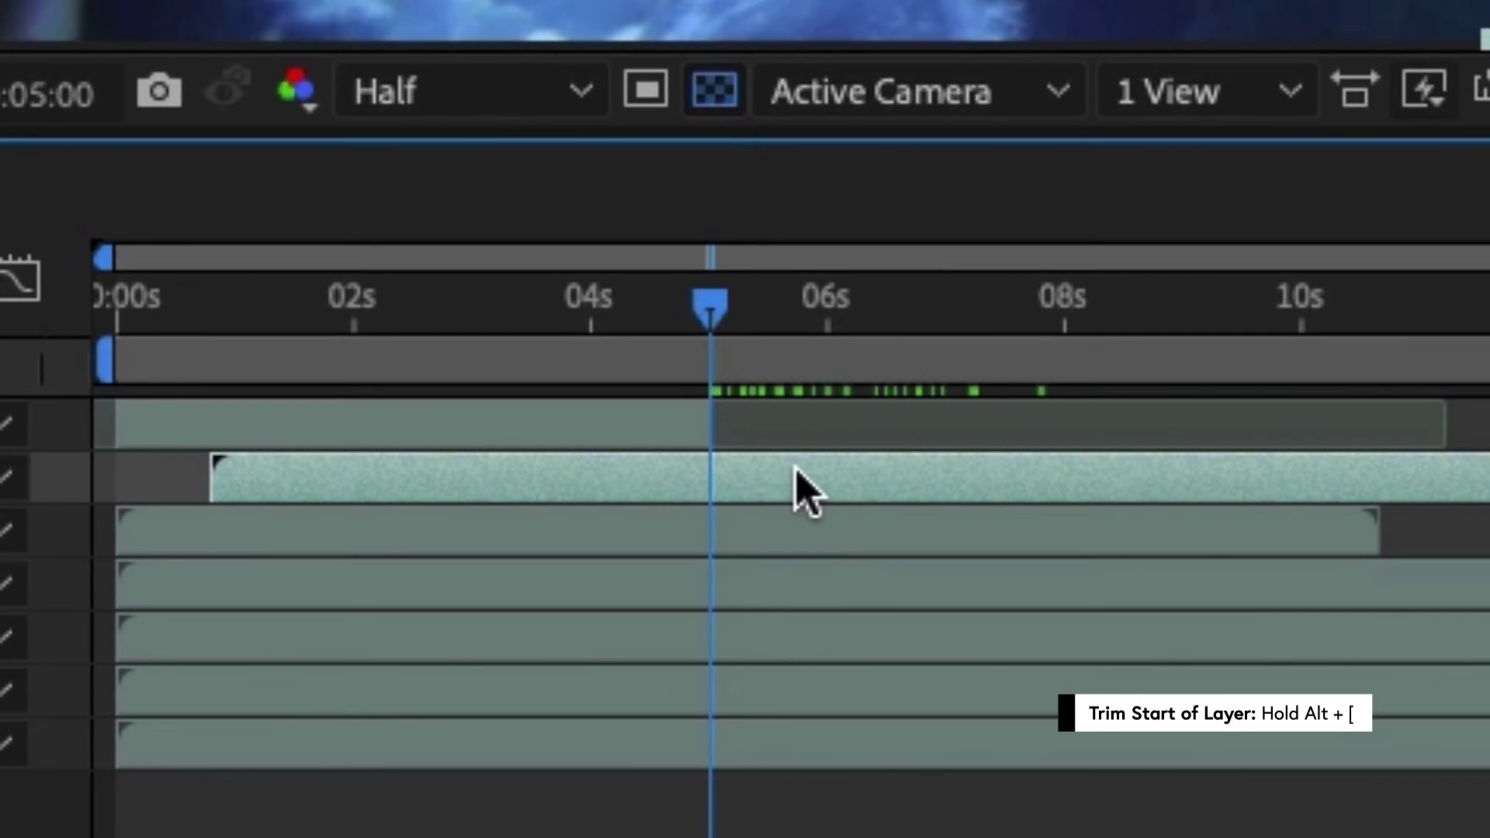
key("alt+bracketleft")
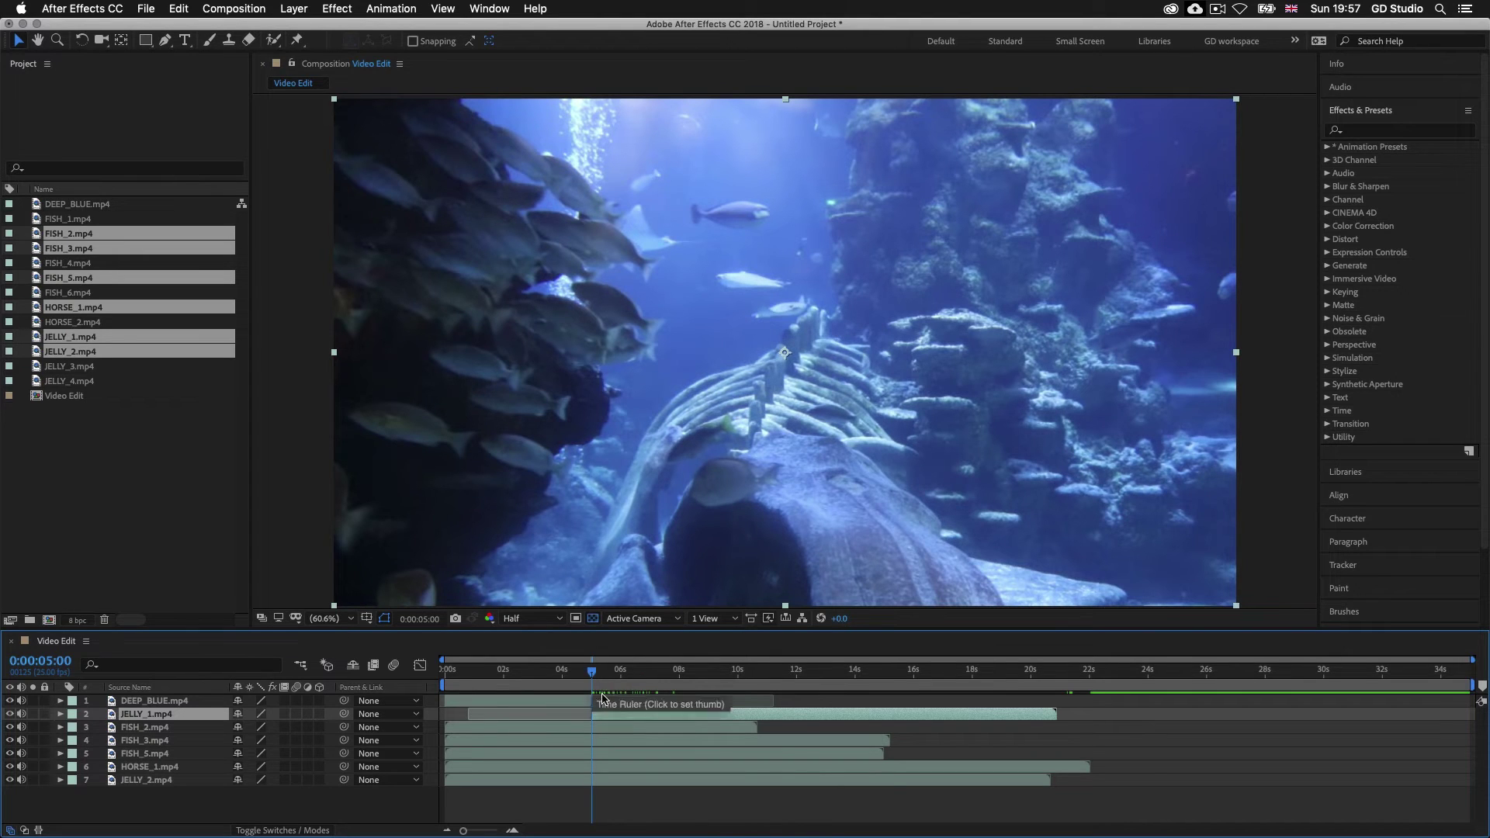
- Cut JELLY_1.mp4 to five seconds by trimming its end, and place it right after DEEP_BLUE.mp4 at 0:00:05:00
left_click_drag(626, 714, 479, 713)
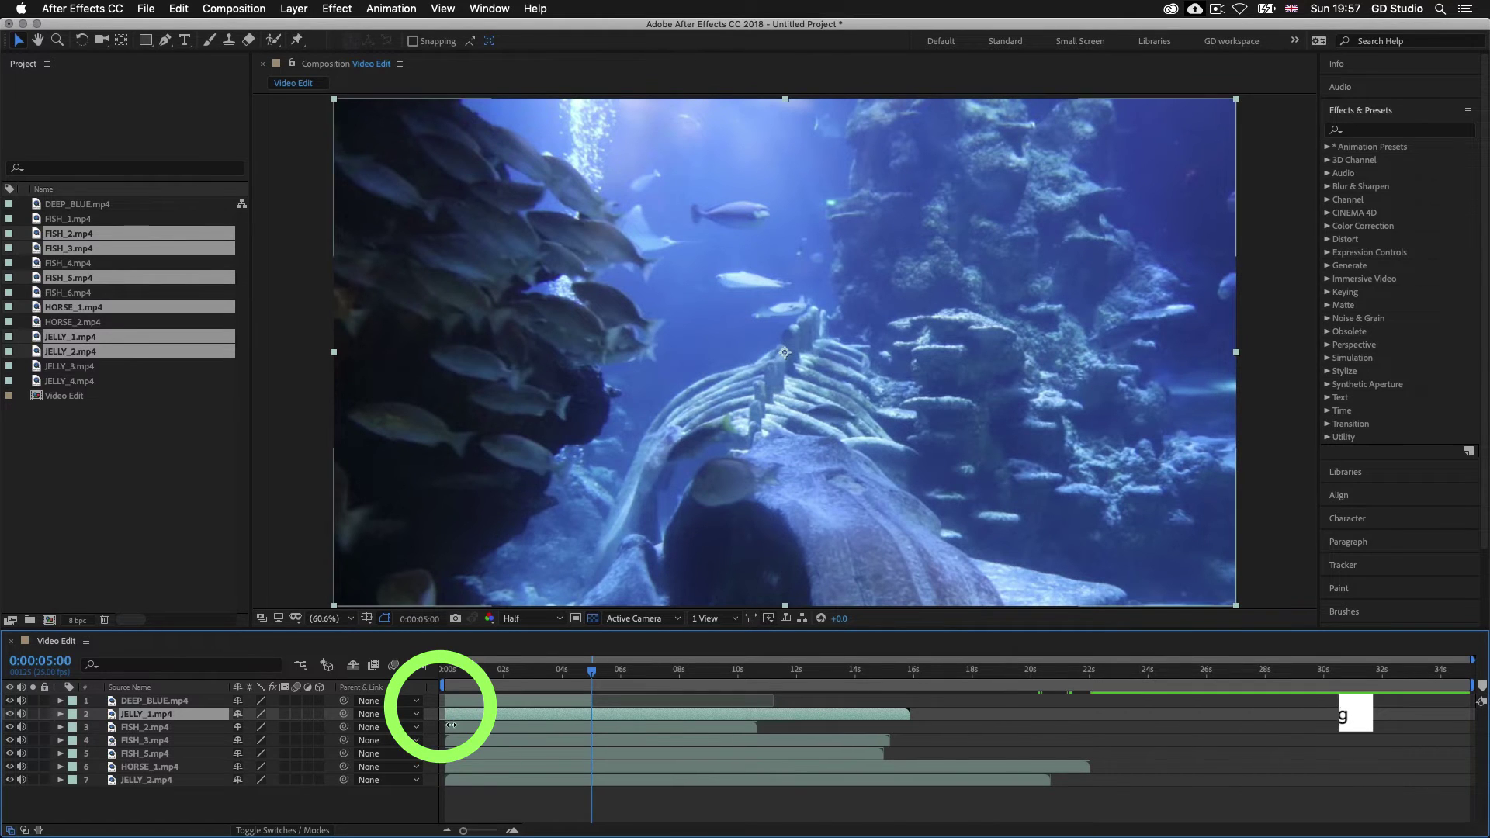
mouse_move(591, 672)
left_mouse_down()
mouse_move(622, 672)
mouse_move(543, 677)
mouse_move(641, 678)
mouse_move(592, 680)
left_mouse_up()
left_click(573, 704)
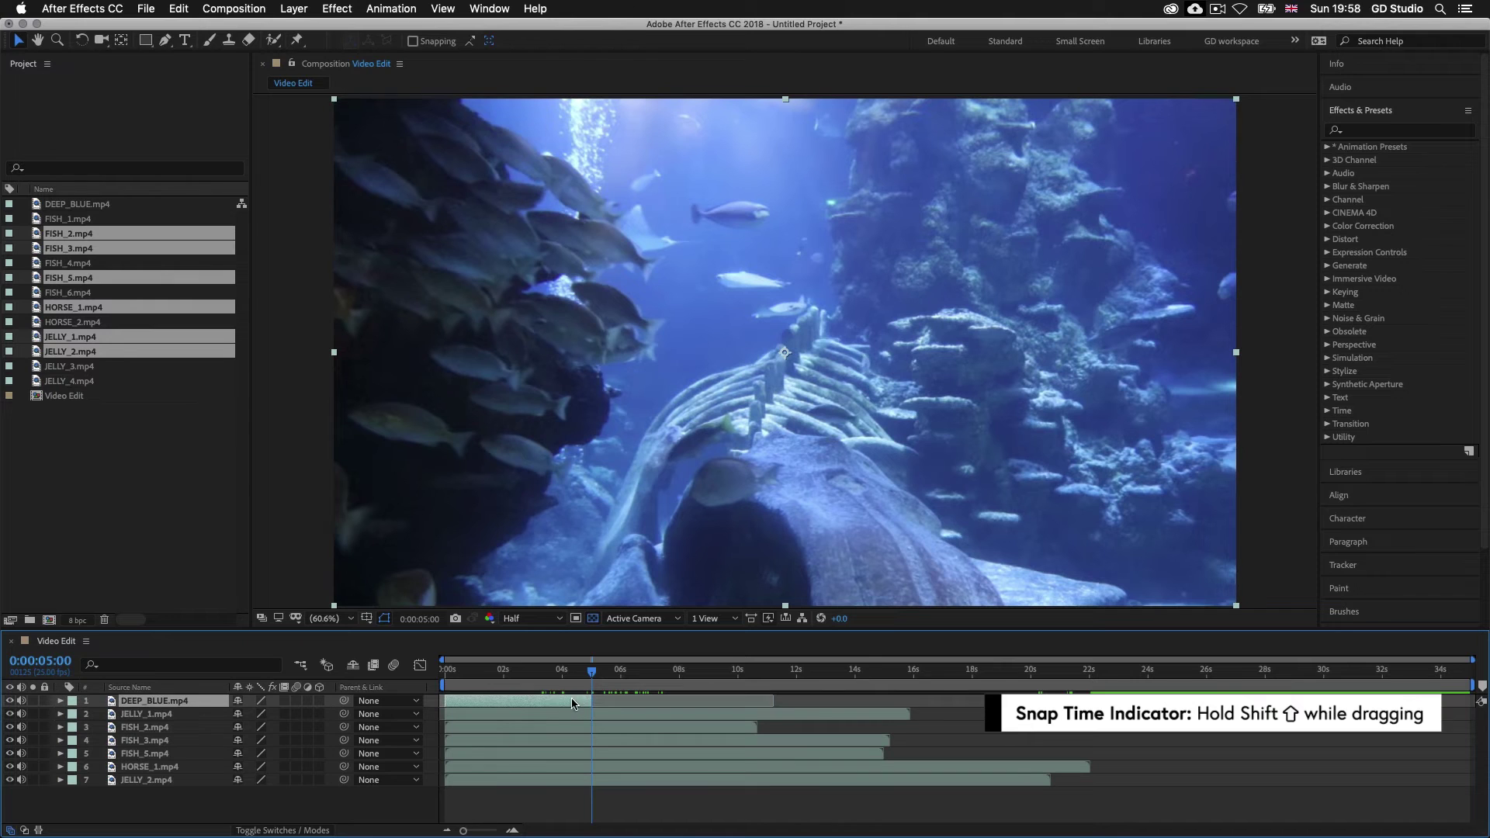
left_click(569, 711)
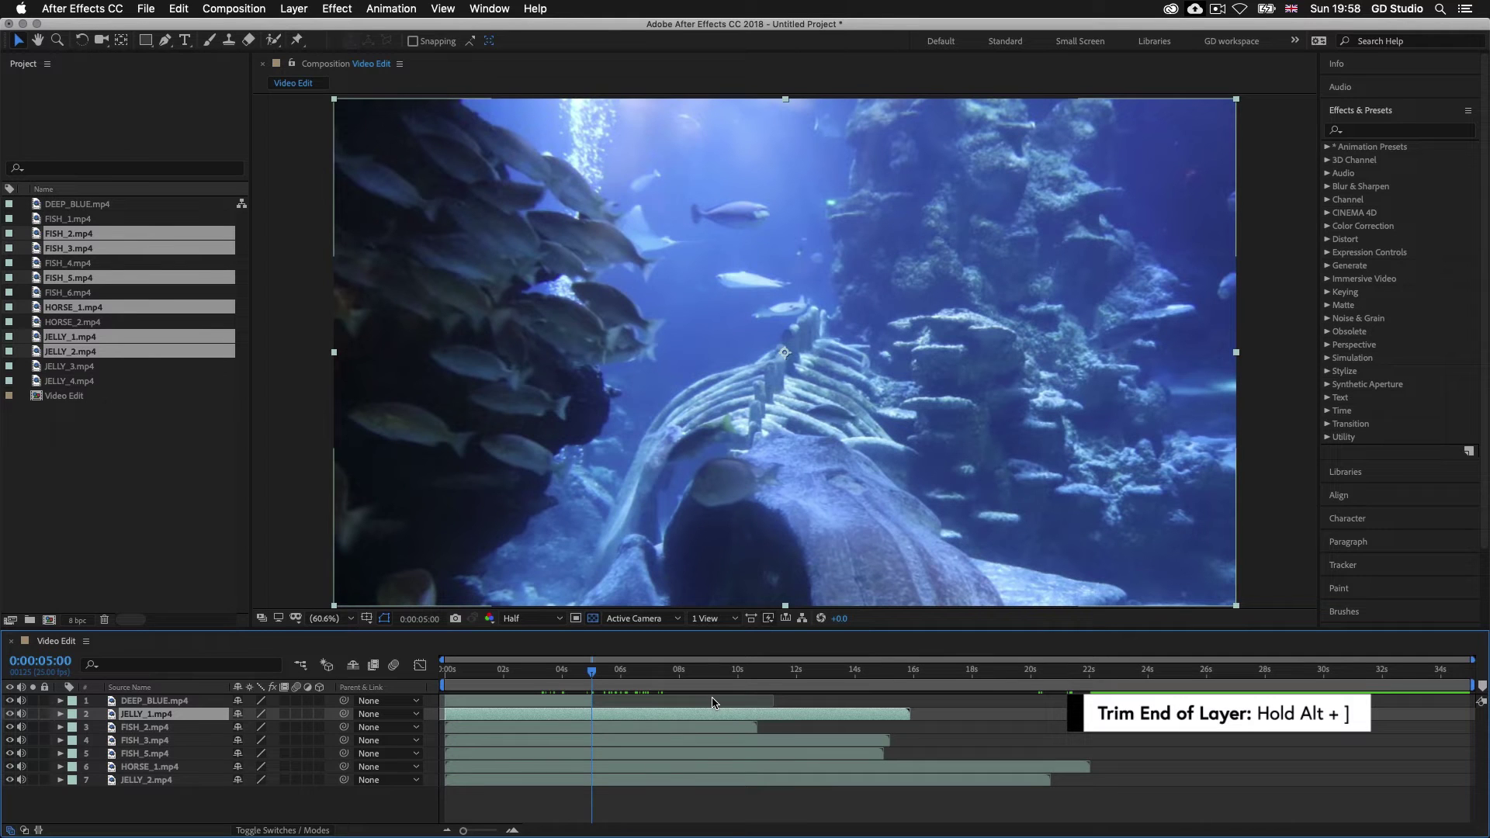
key("alt+bracketright")
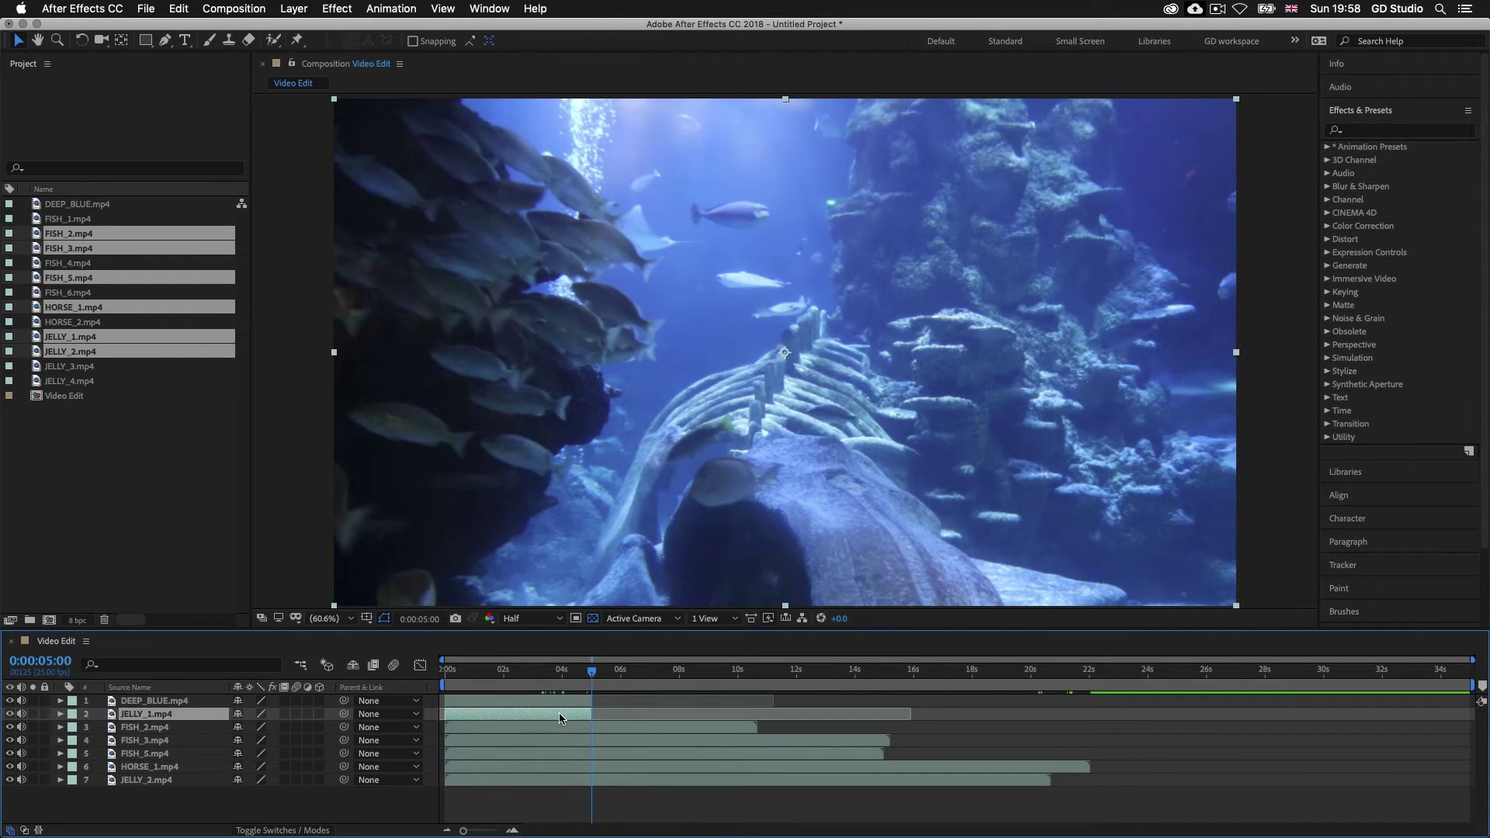
left_click_drag(497, 715, 645, 715)
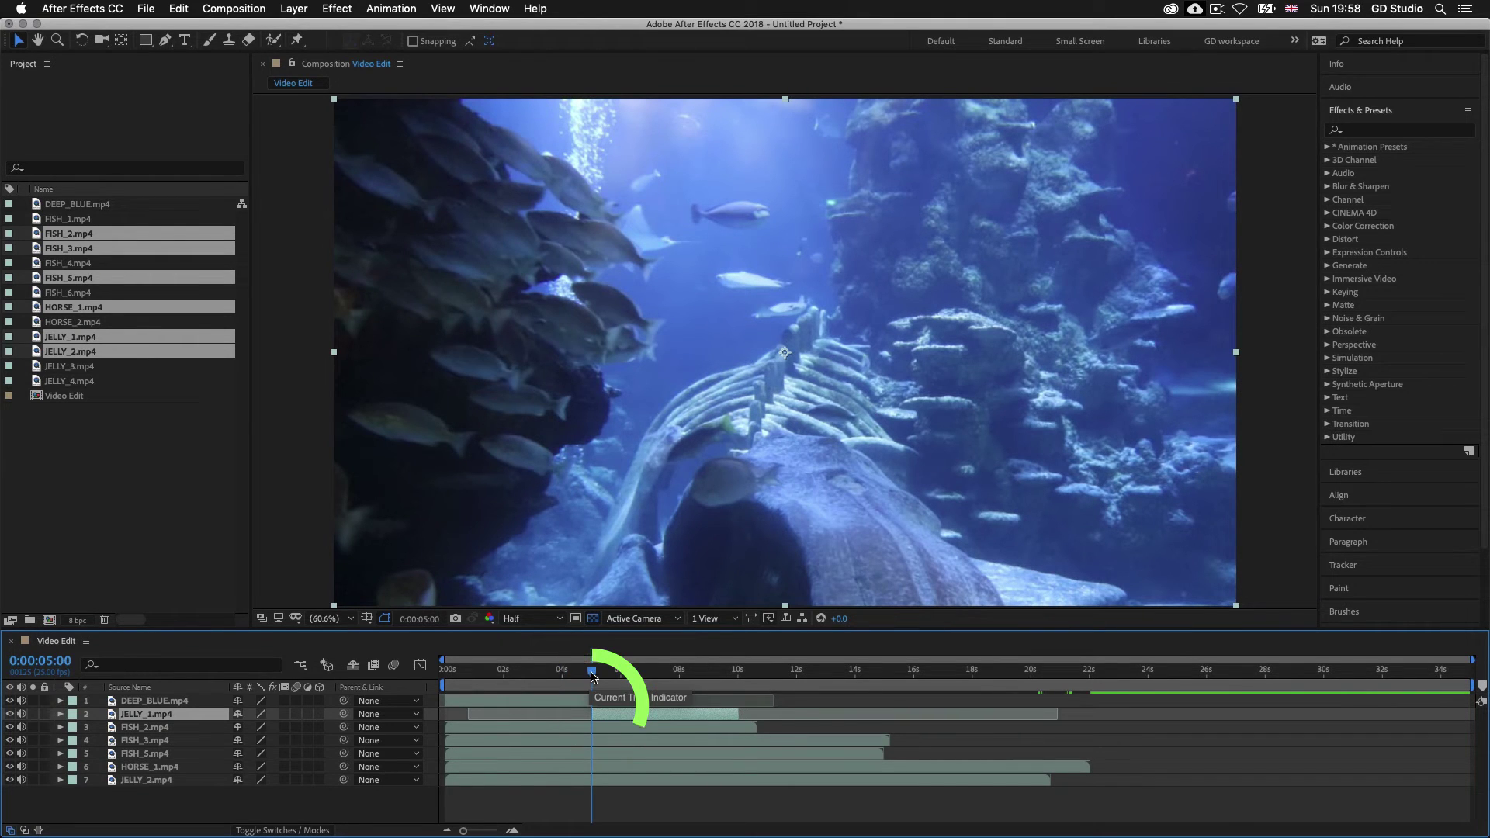
left_click_drag(593, 675, 635, 669)
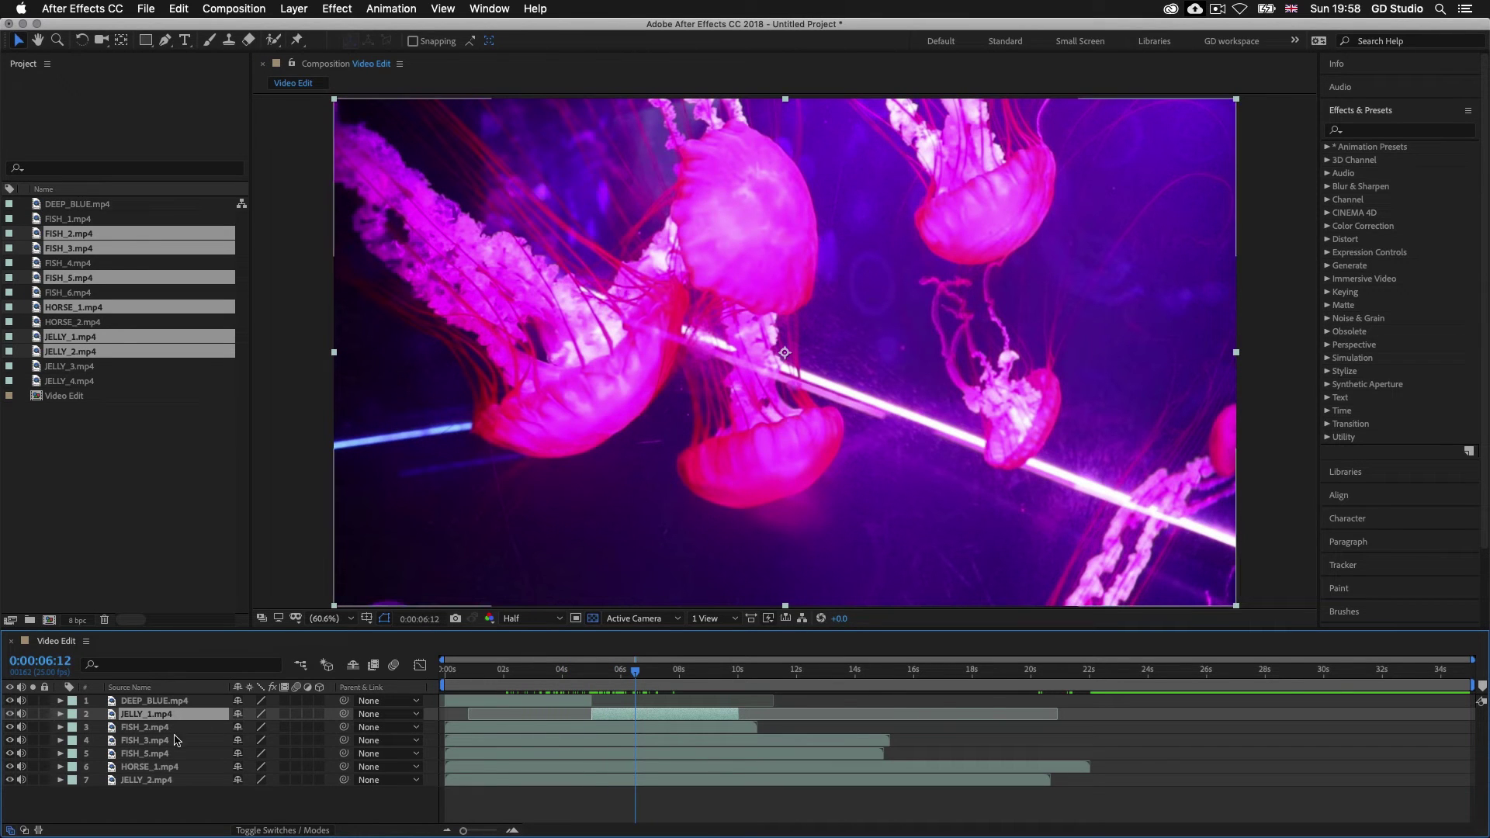
- Move the FISH_3.mp4 layer directly below JELLY_1.mp4, slide it later in time, and trim its start at 0:00:12:15
left_click(151, 743)
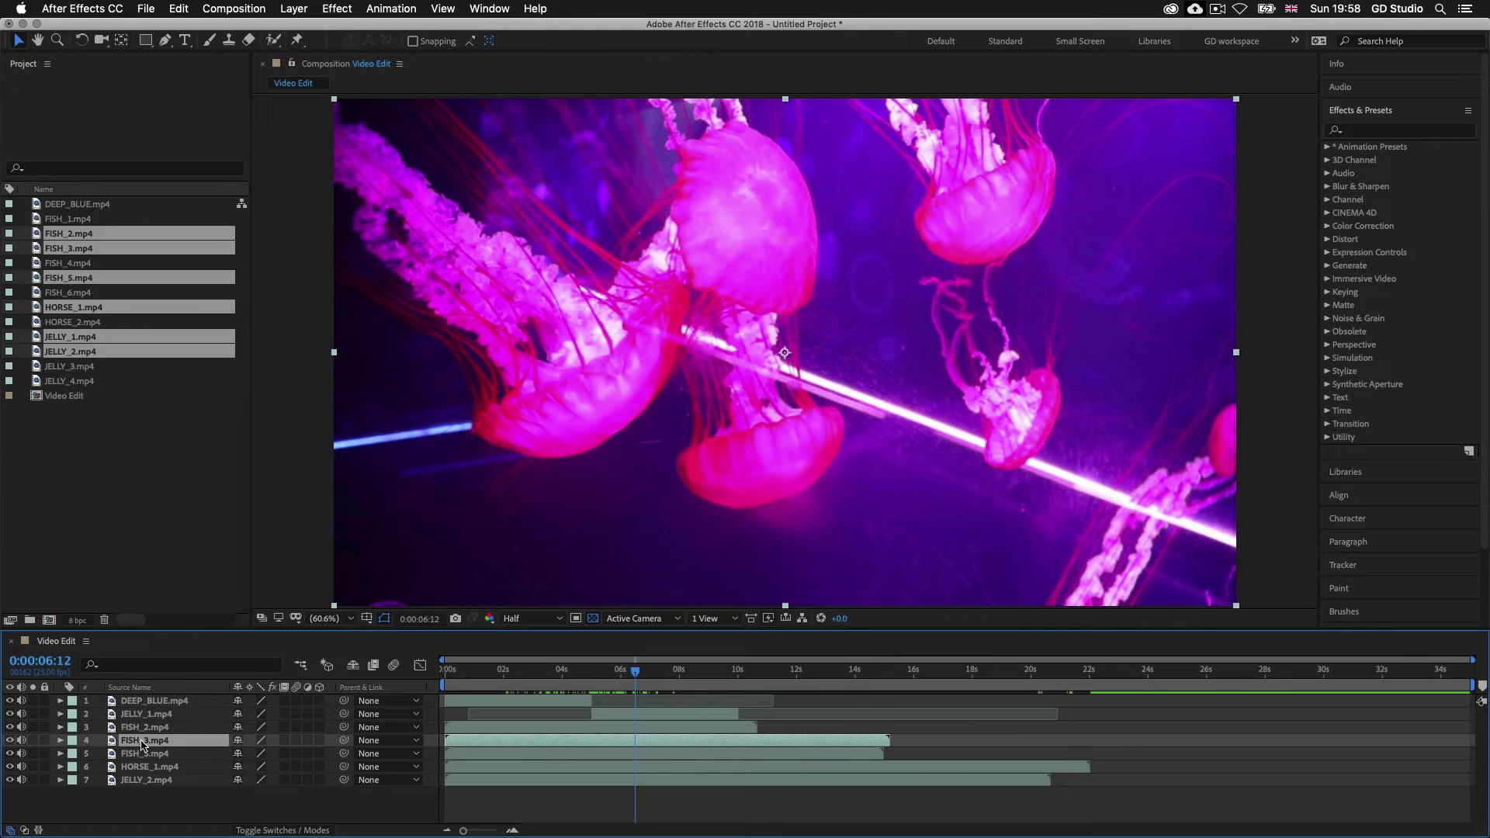
left_click_drag(137, 744, 140, 728)
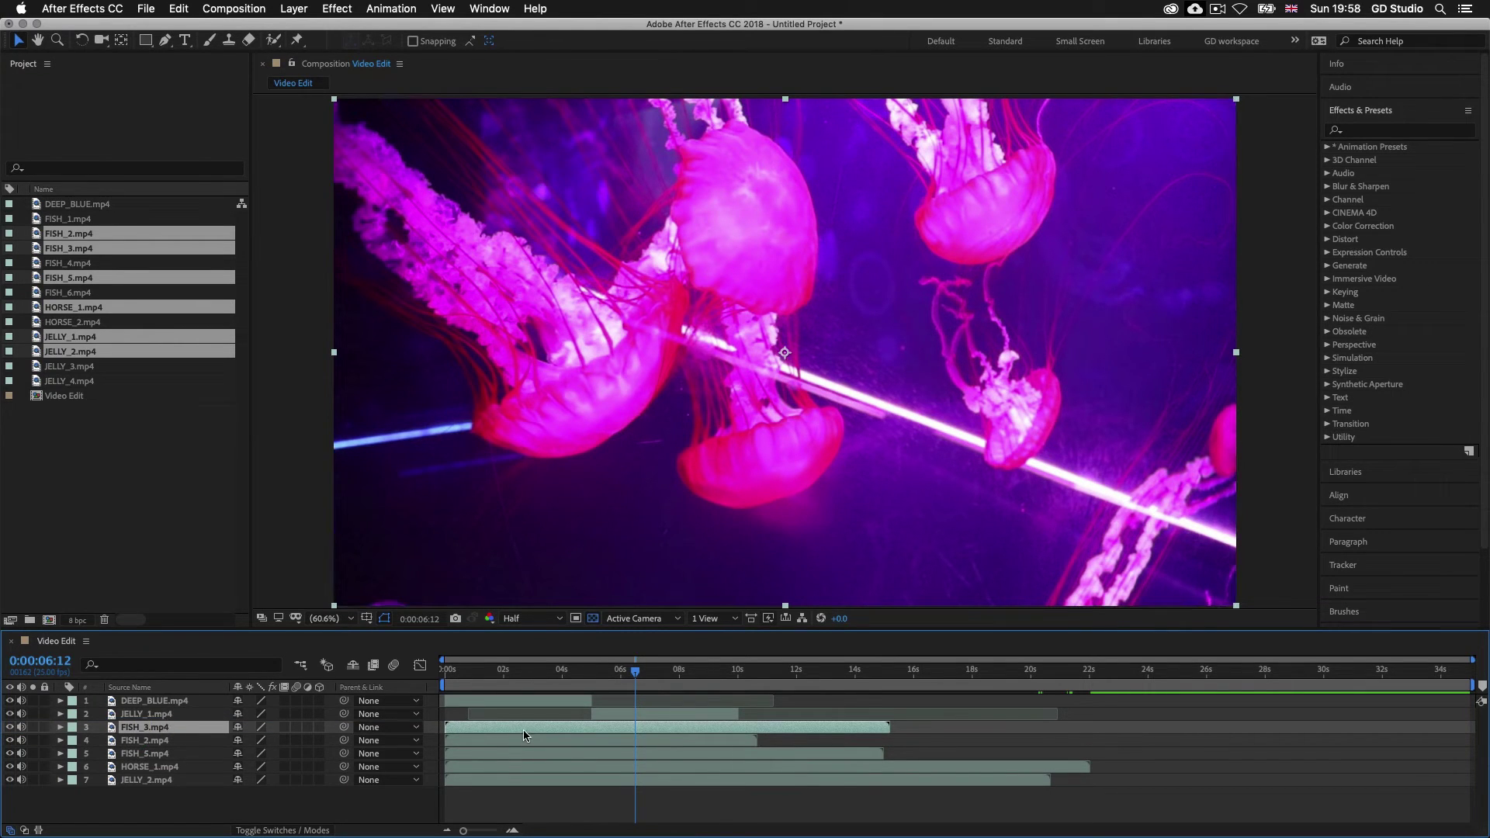
left_click_drag(544, 728, 718, 729)
left_click(814, 672)
left_click_drag(836, 729, 874, 728)
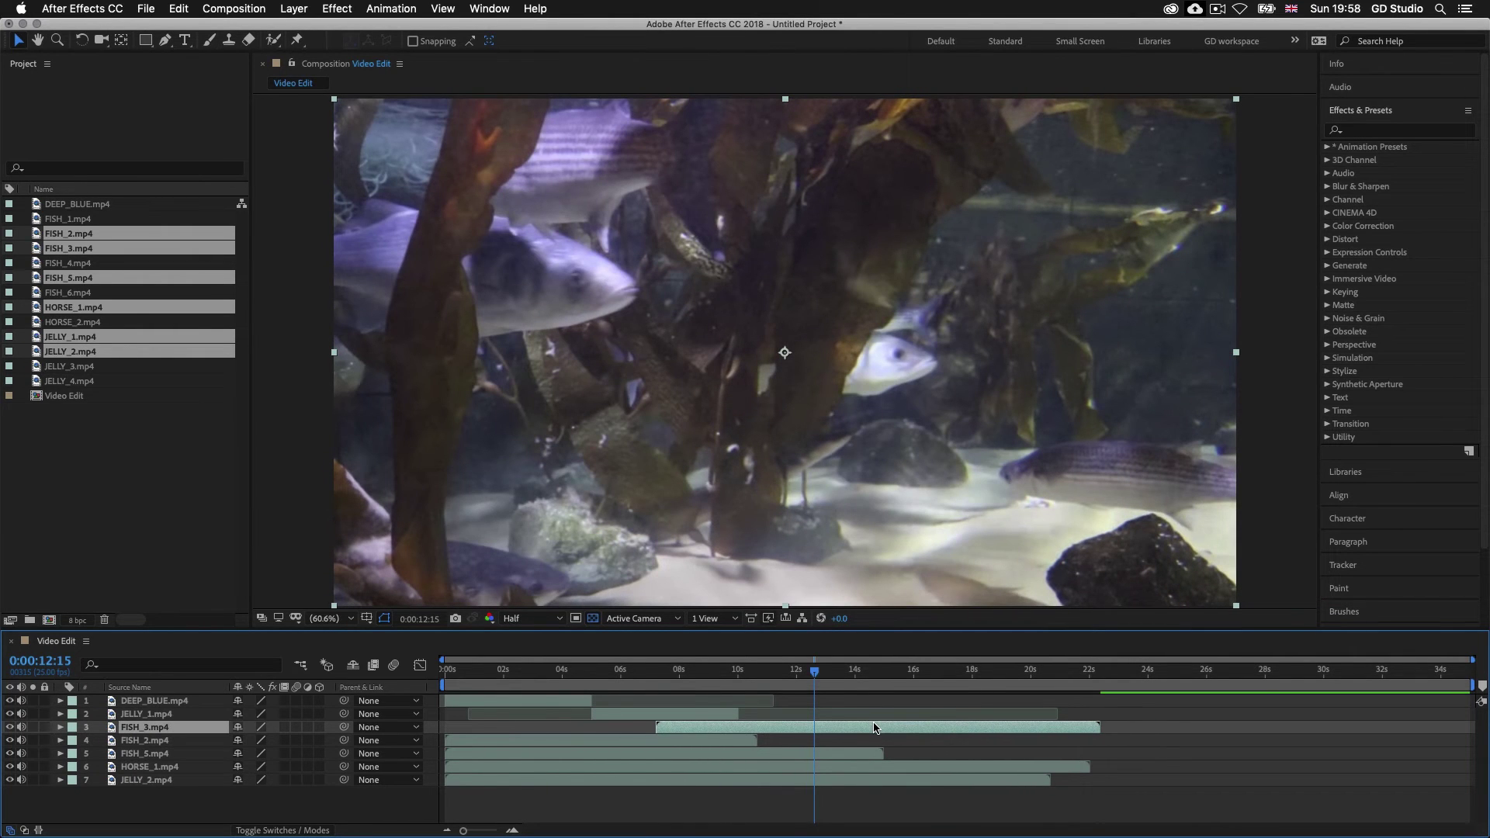
key("alt+bracketleft")
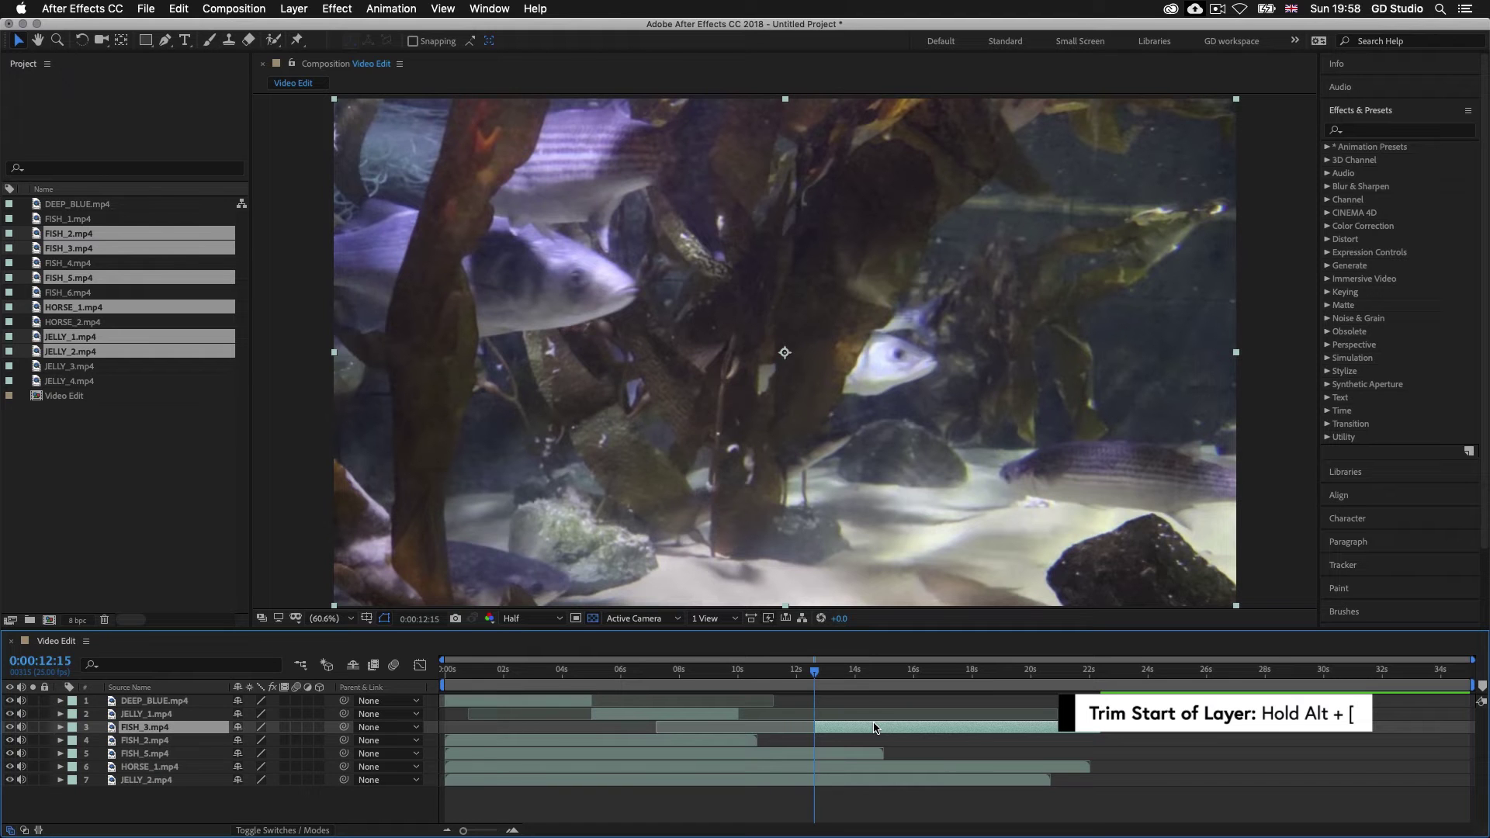
- Slide the trimmed FISH_3.mp4 layer to the composition's start and trim its end at 0:00:05:00
left_click_drag(855, 730, 785, 728)
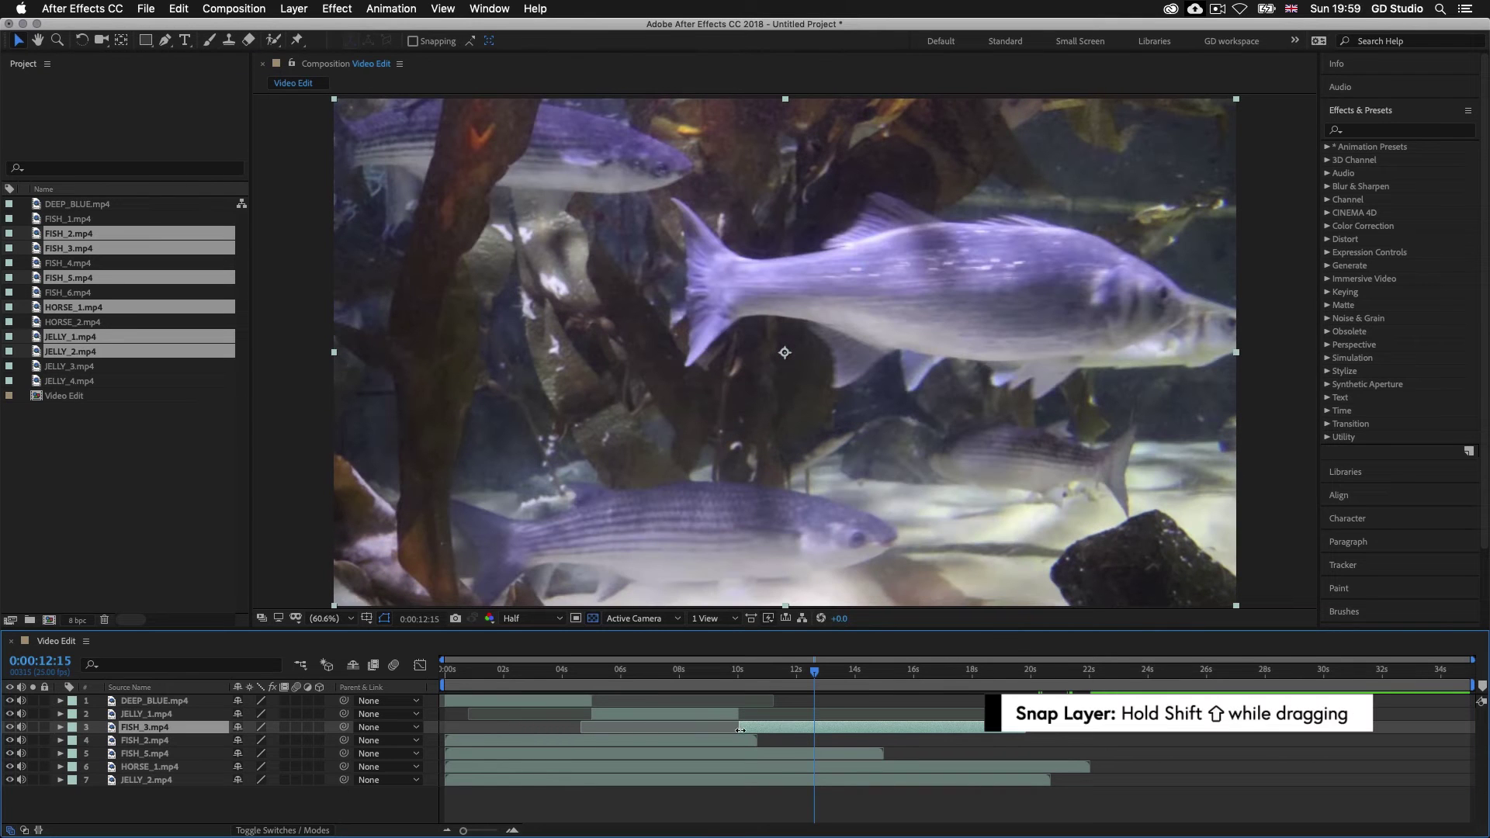
left_click_drag(784, 729, 480, 727)
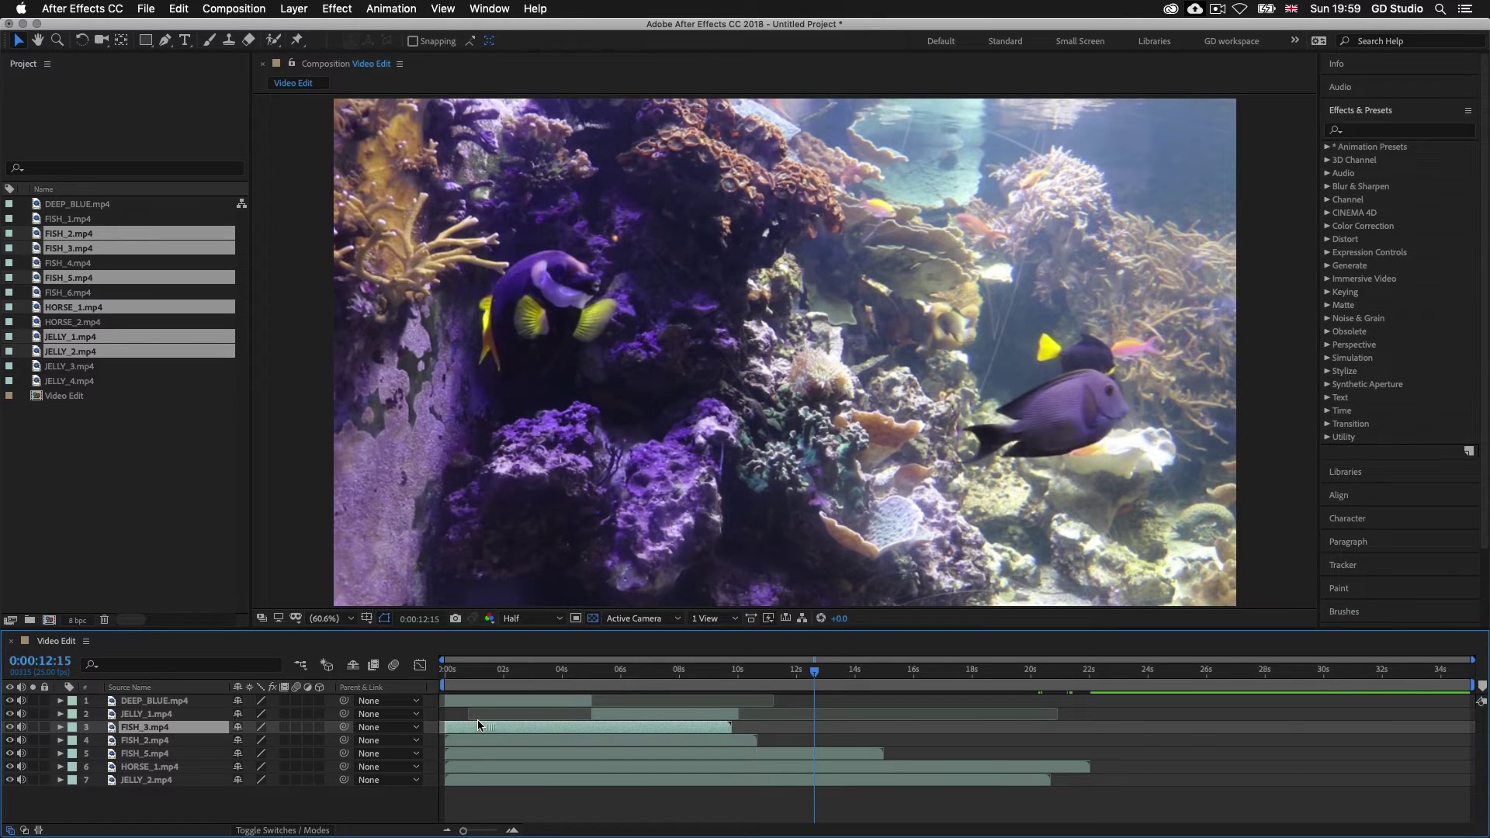
left_click(509, 672)
left_click_drag(511, 673, 586, 674)
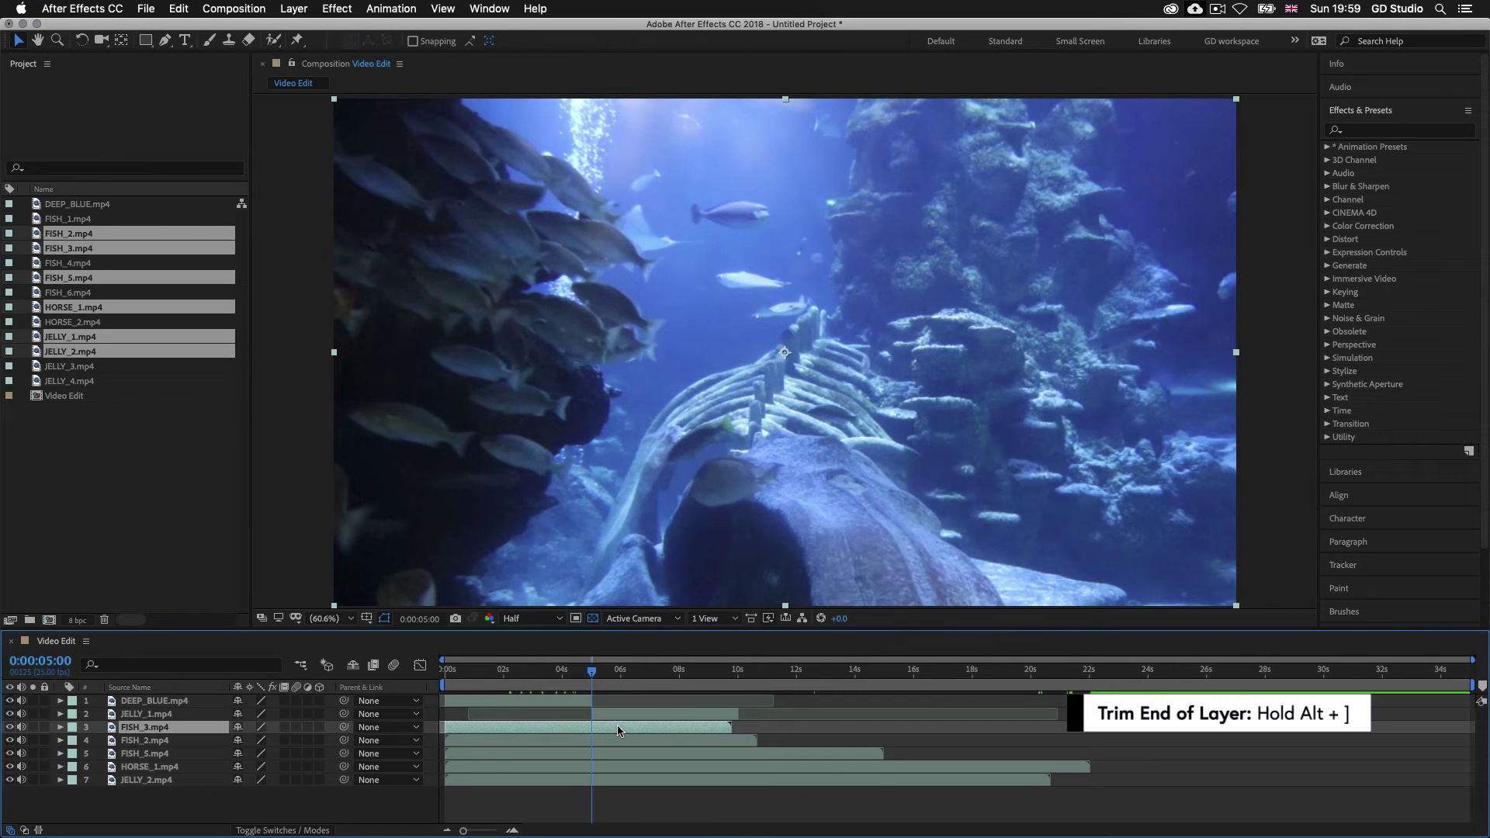
key("alt+bracketright")
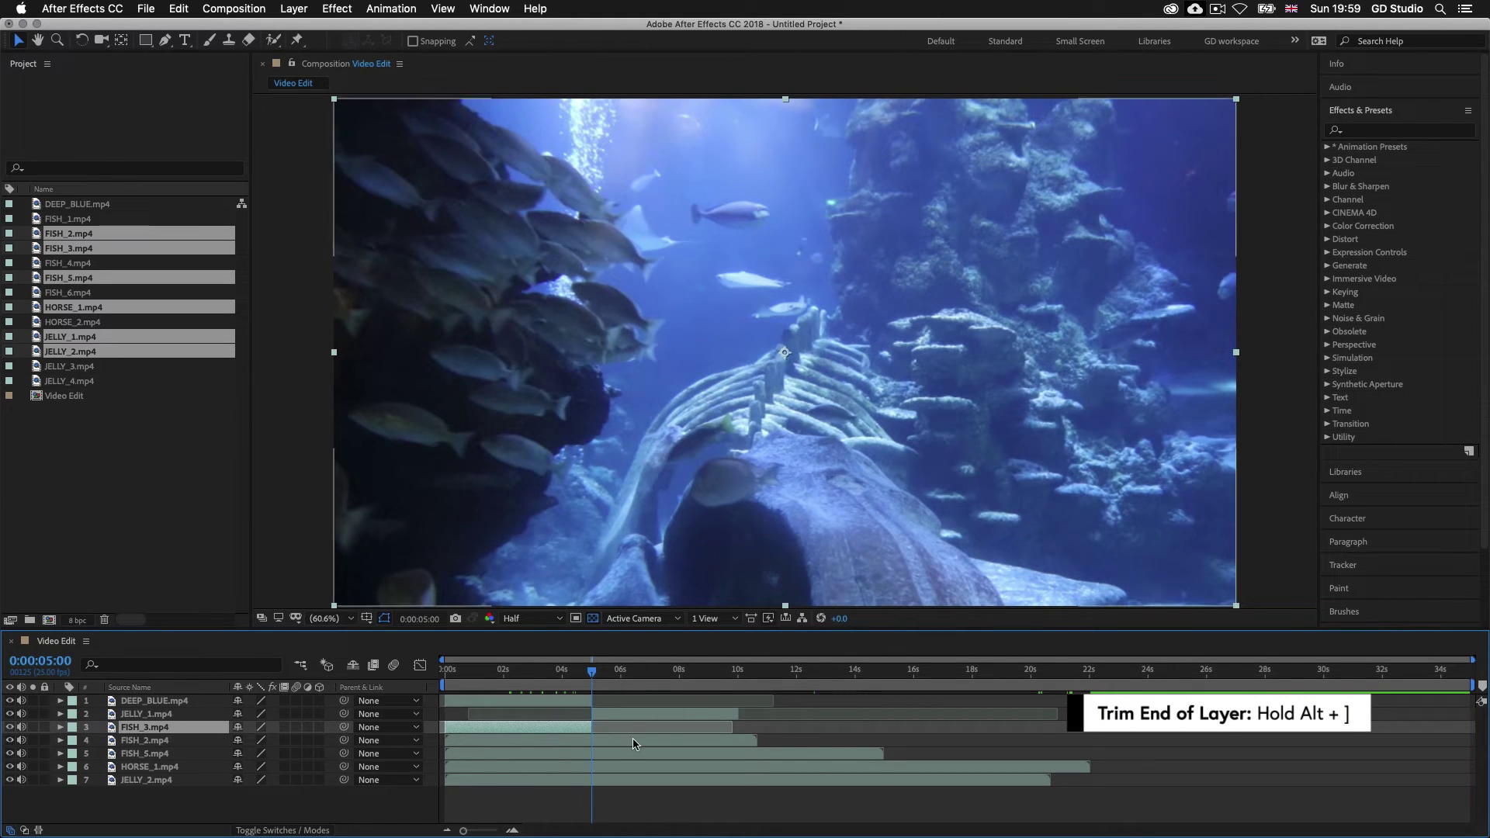
- Place the five-second FISH_3.mp4 layer right after JELLY_1.mp4 at the 10-second mark, and scrub through the cut to check it
left_click_drag(460, 733, 764, 729)
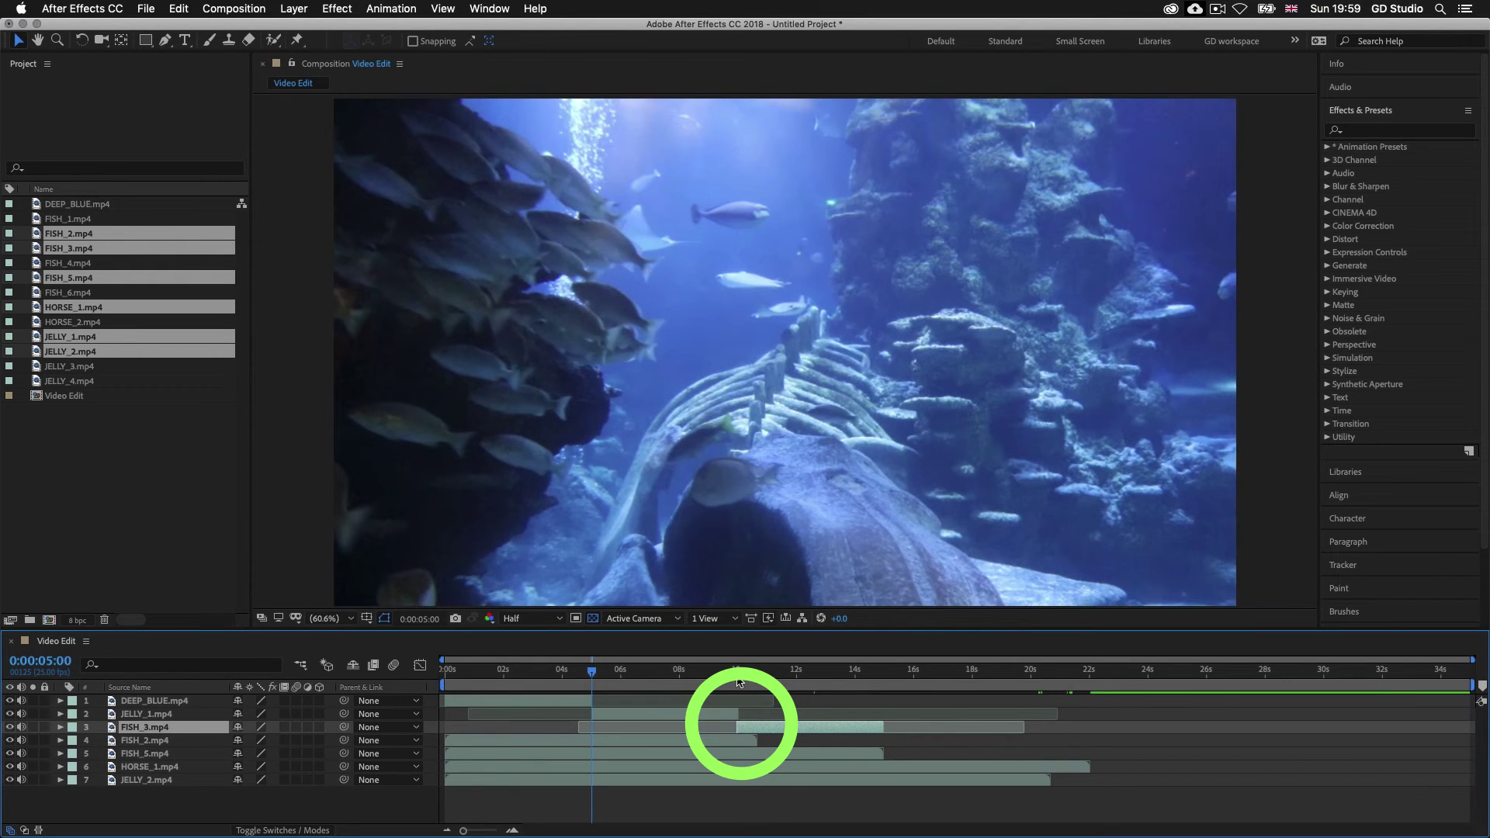
left_click(739, 675)
left_click_drag(740, 675, 704, 672)
left_click_drag(576, 672, 807, 690)
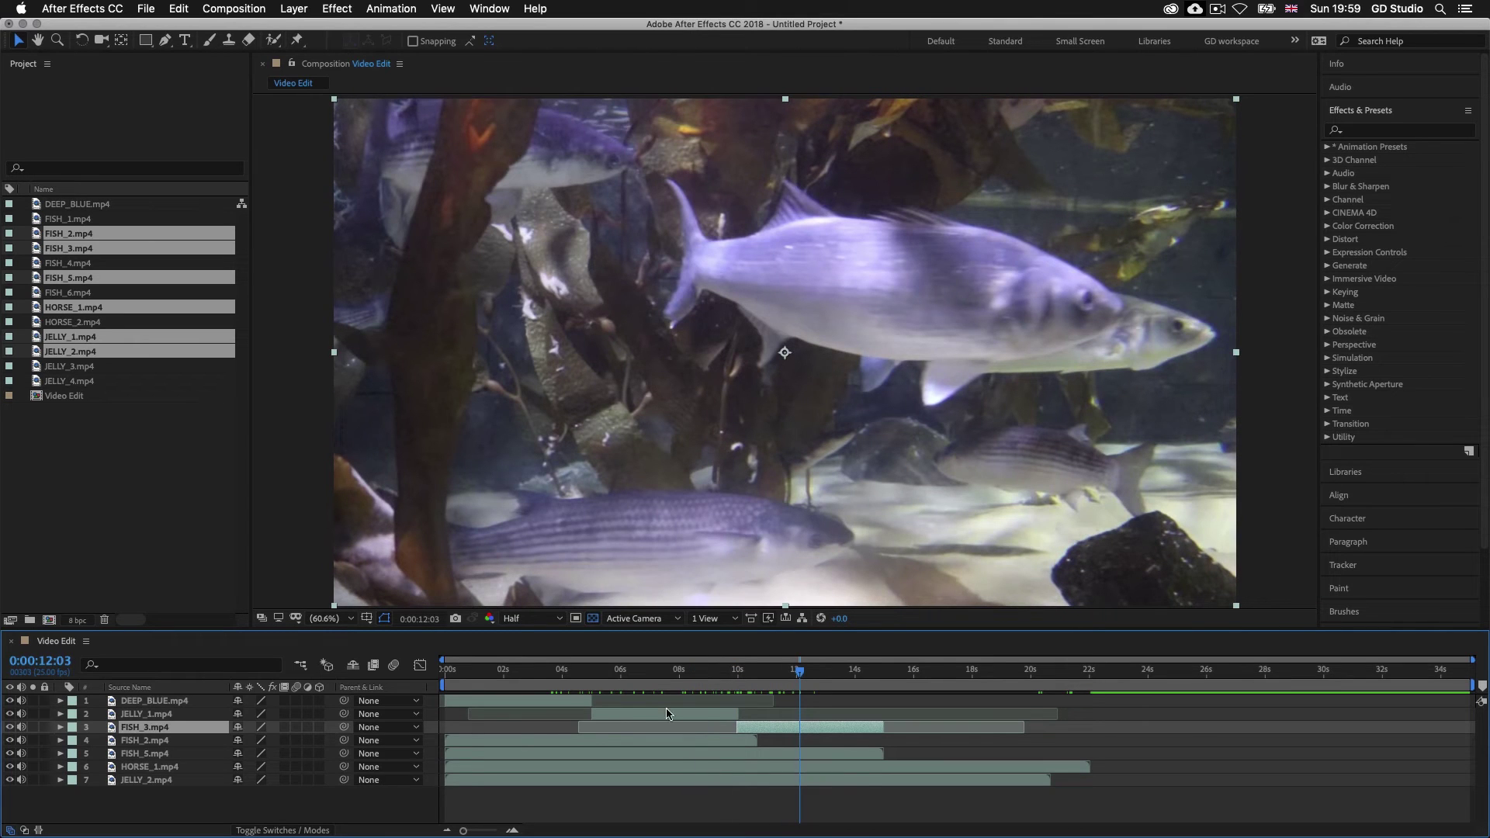
- Move the HORSE_1.mp4 layer directly below FISH_3.mp4, slide it later in time, and trim its start at 0:00:18:14
left_click(140, 769)
left_click_drag(140, 768, 144, 739)
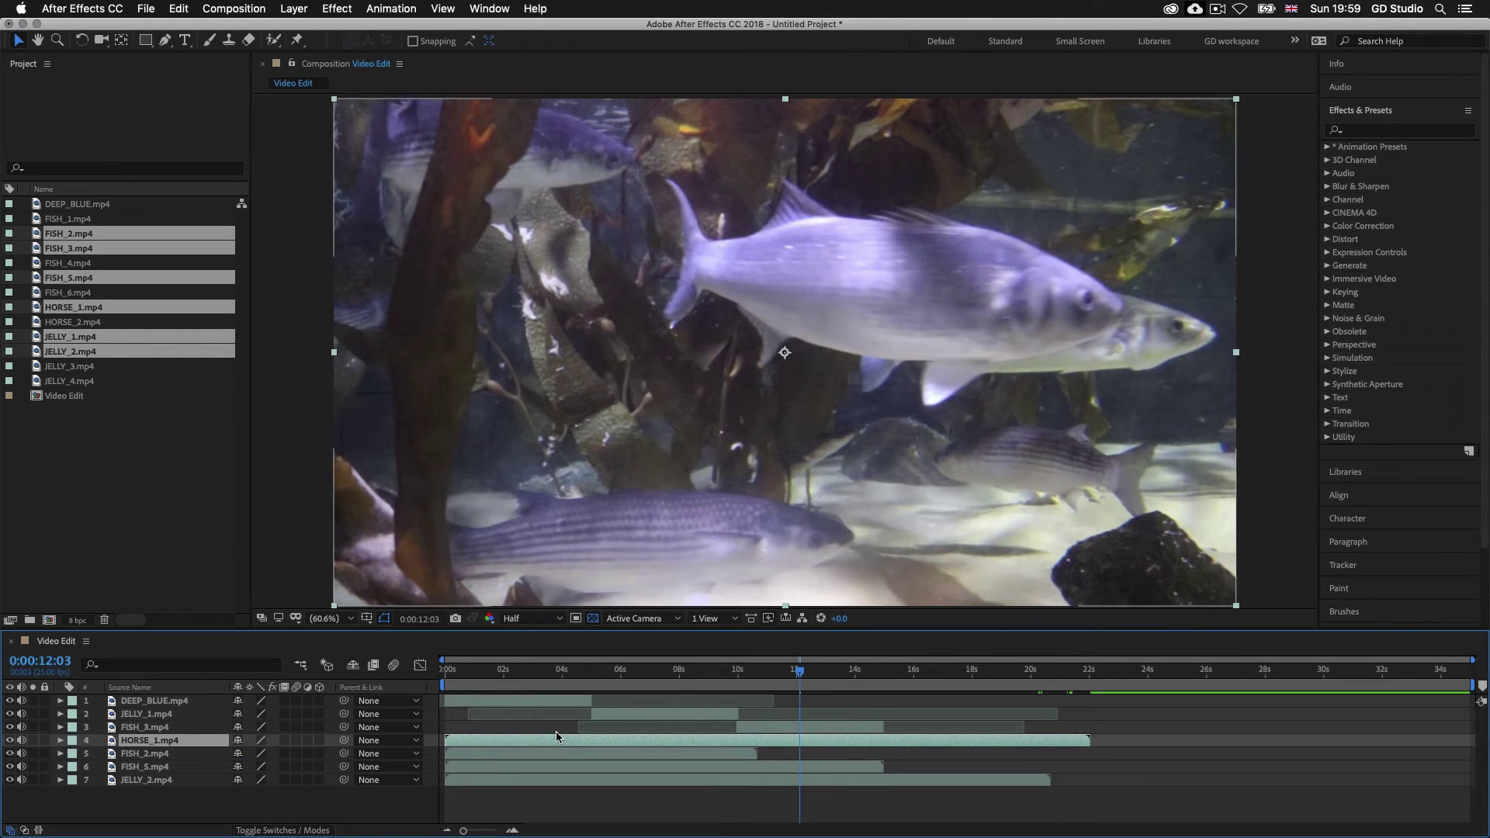
left_click_drag(632, 743, 860, 743)
left_click_drag(952, 675, 988, 675)
left_click_drag(1164, 743, 1092, 746)
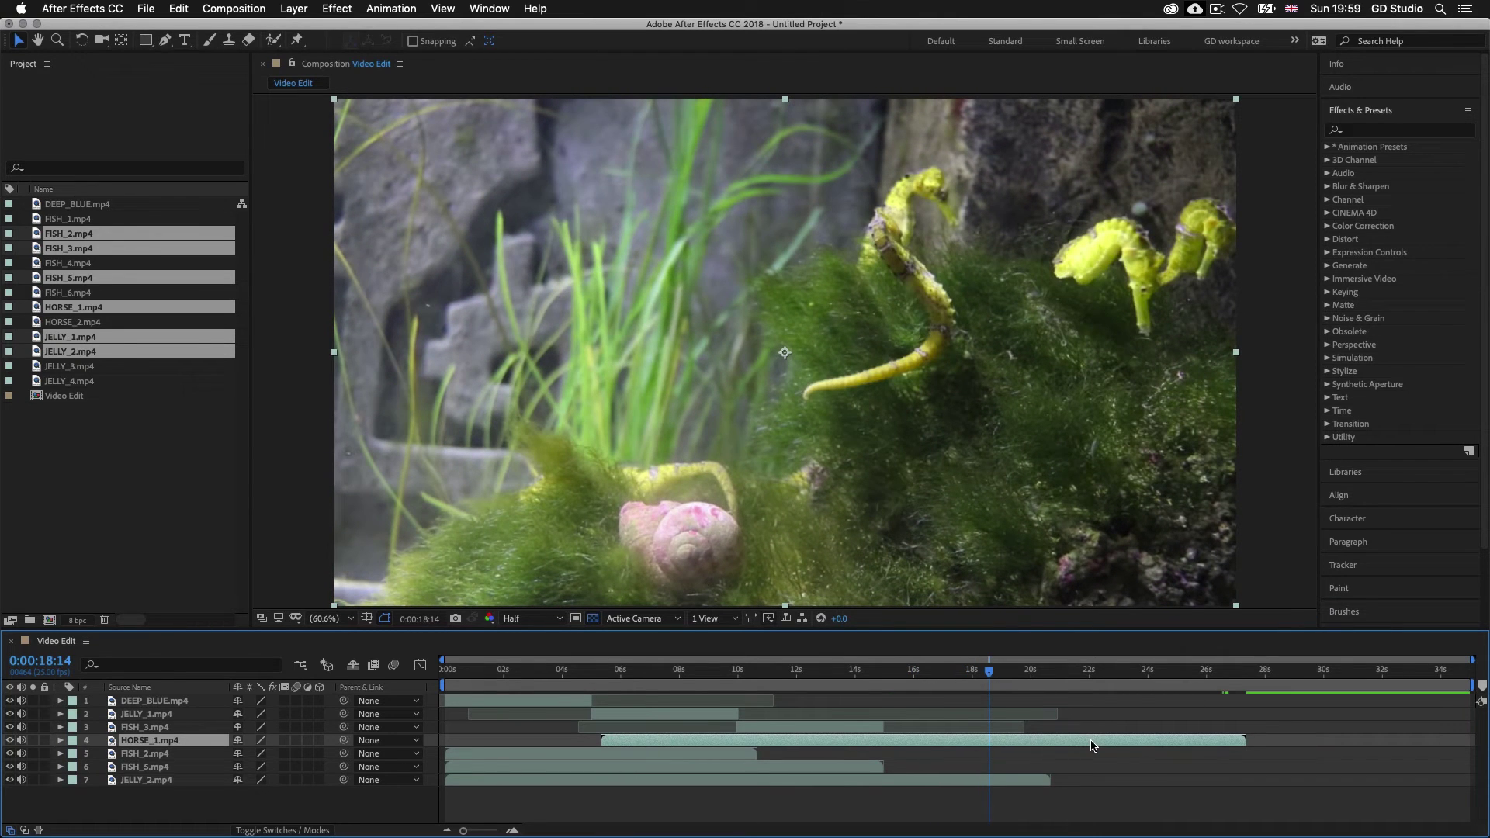
key("alt+bracketleft")
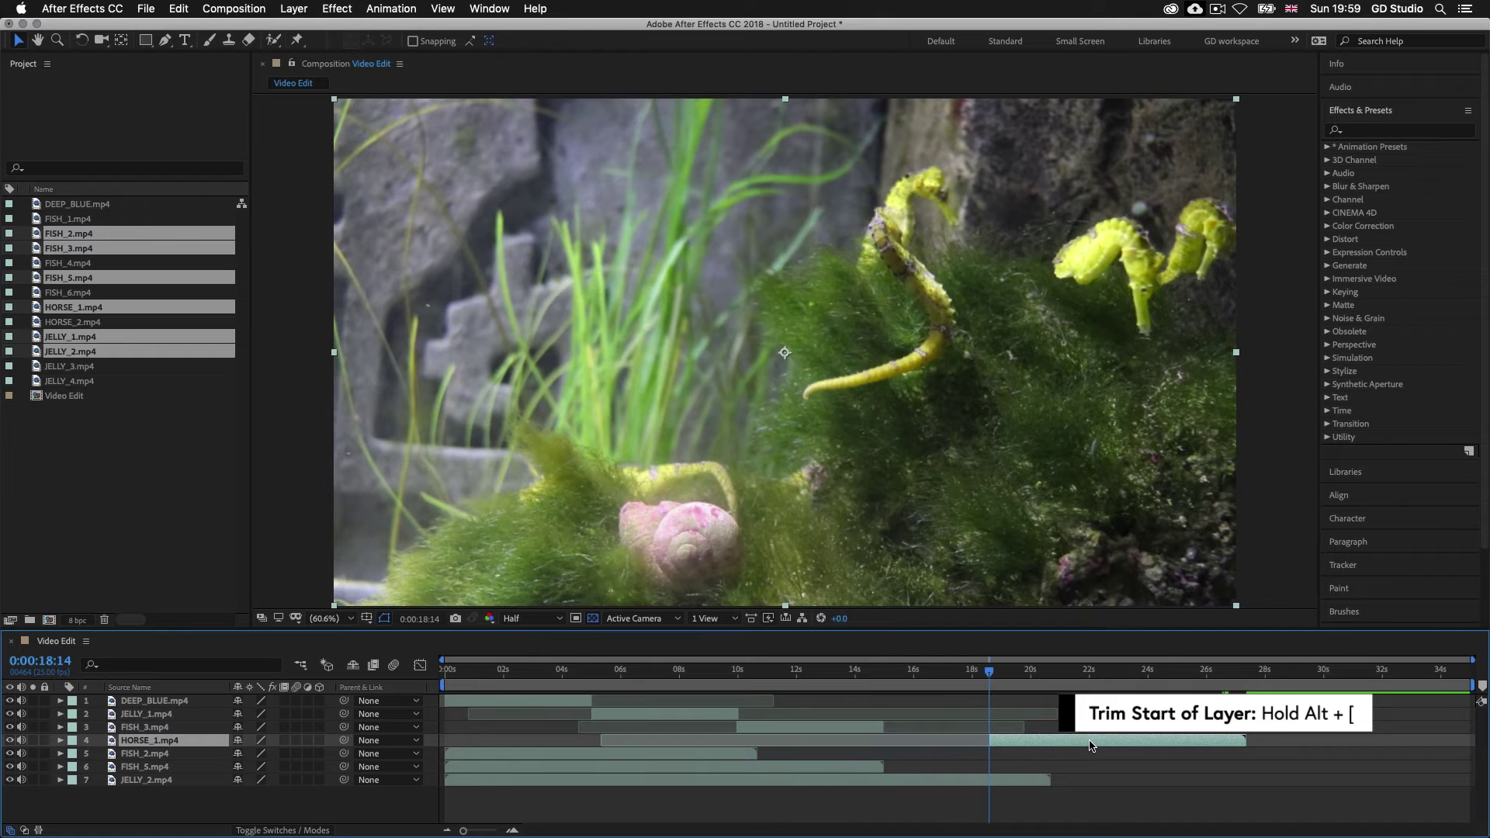
- Cut HORSE_1.mp4 to five seconds by trimming its end at 0:00:05:00 from the composition's start, and place it right after FISH_3.mp4
left_click_drag(1096, 745, 557, 728)
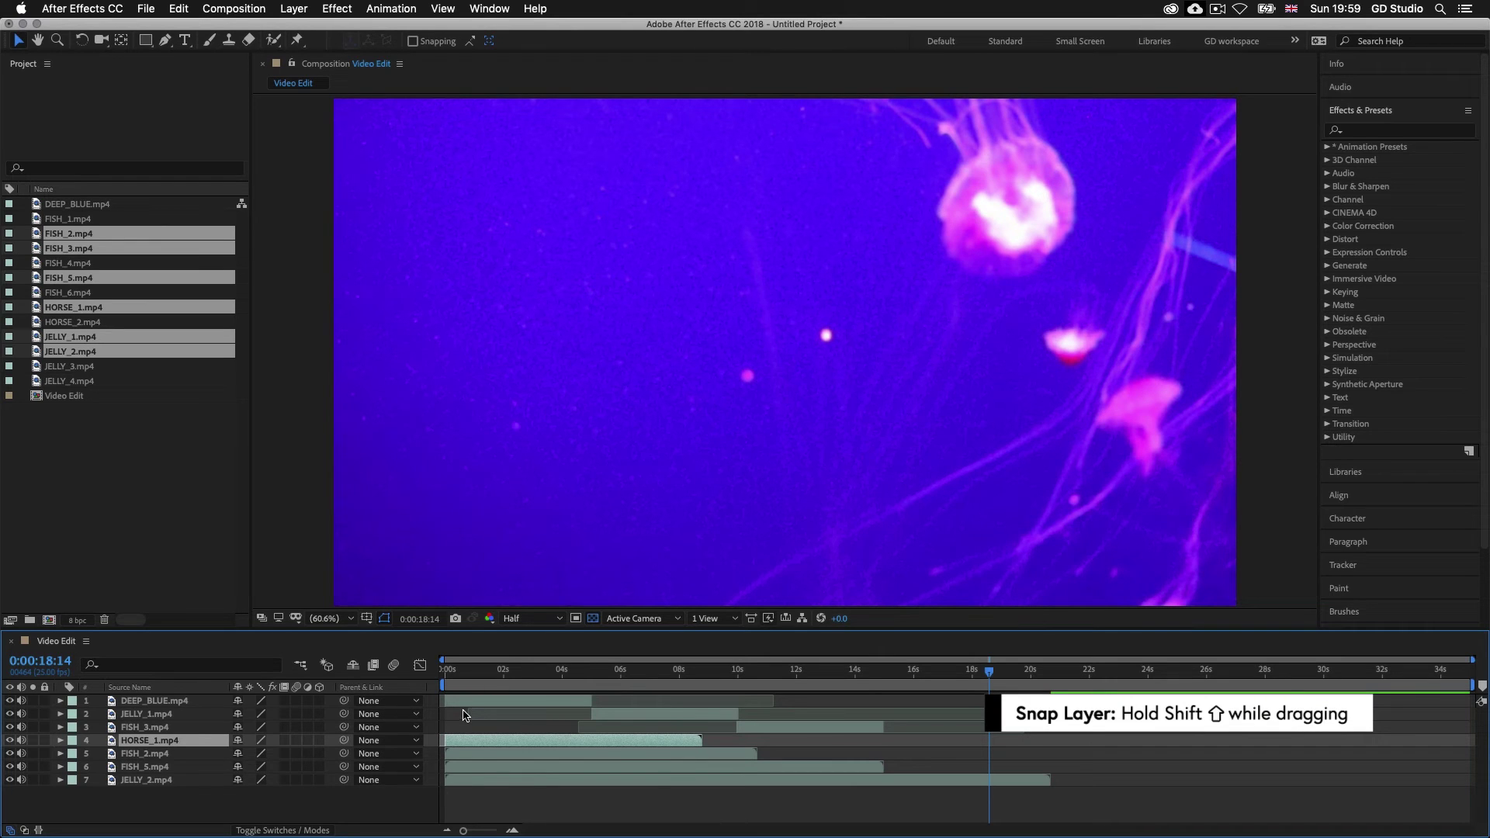
mouse_move(595, 674)
left_mouse_down()
mouse_move(624, 674)
mouse_move(591, 678)
left_mouse_up()
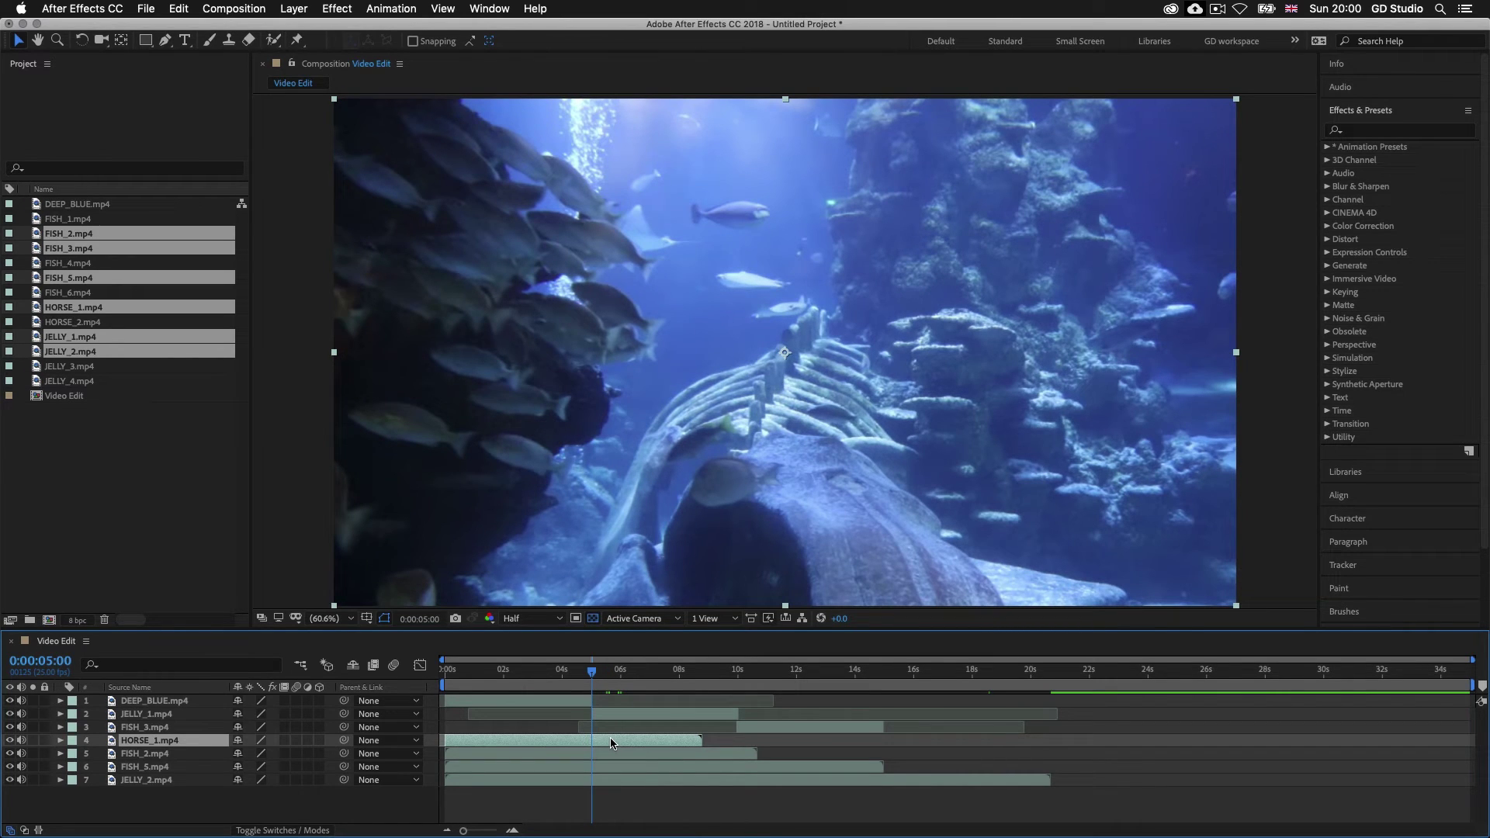
key("alt+bracketright")
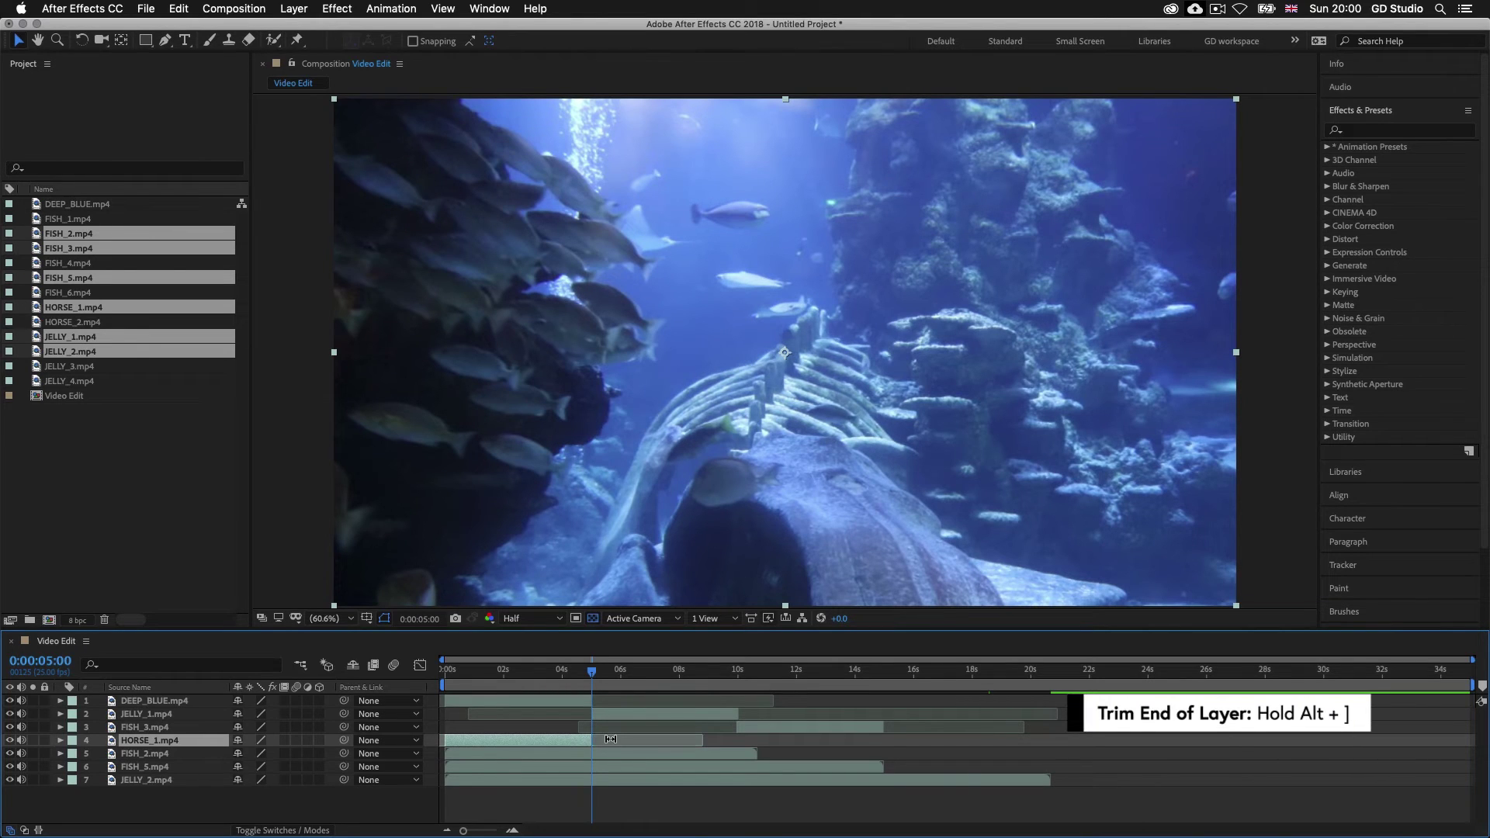
left_click_drag(466, 747, 884, 745)
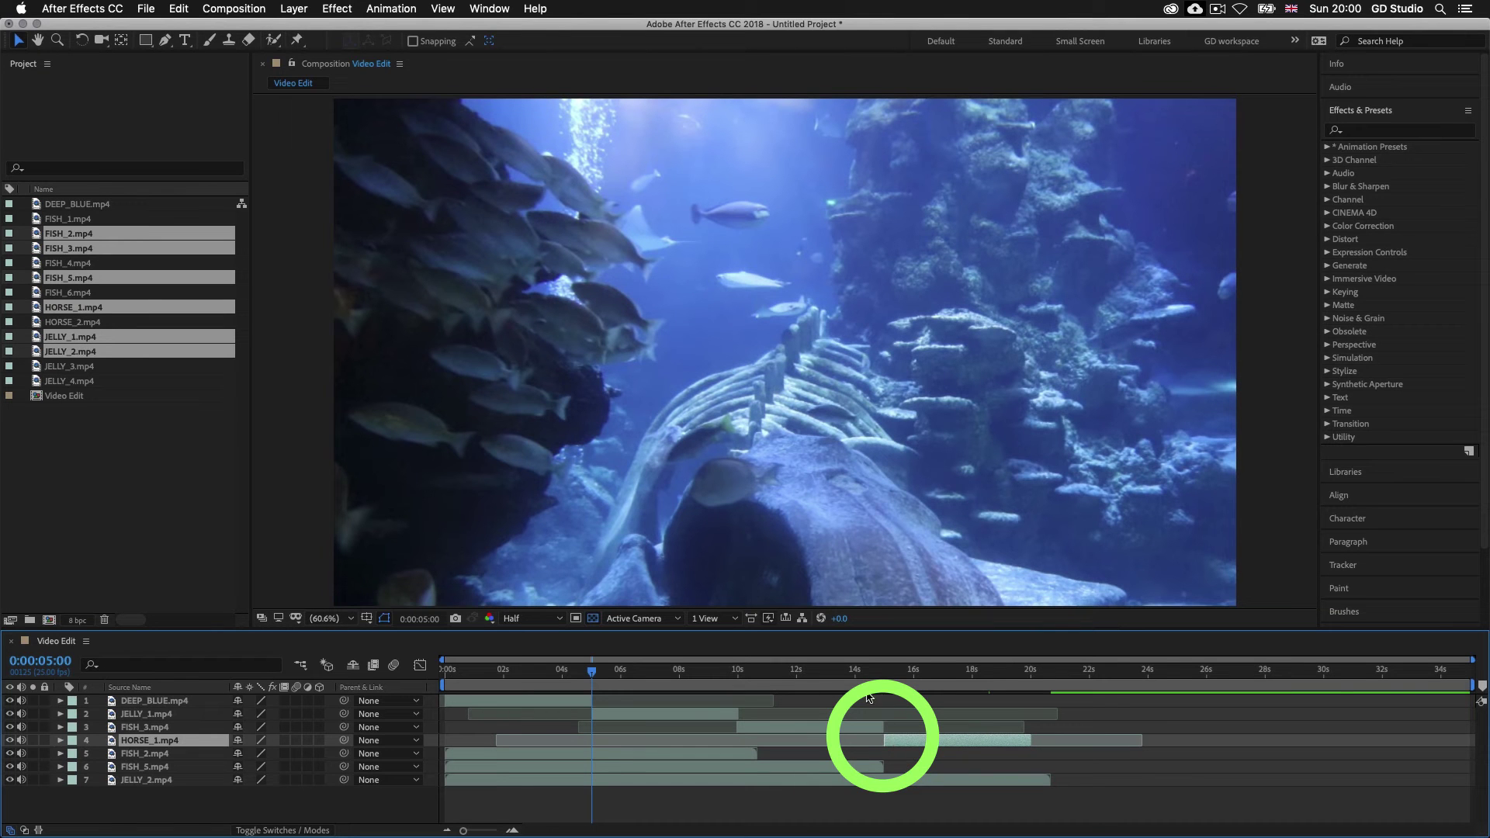
left_click_drag(592, 672, 945, 680)
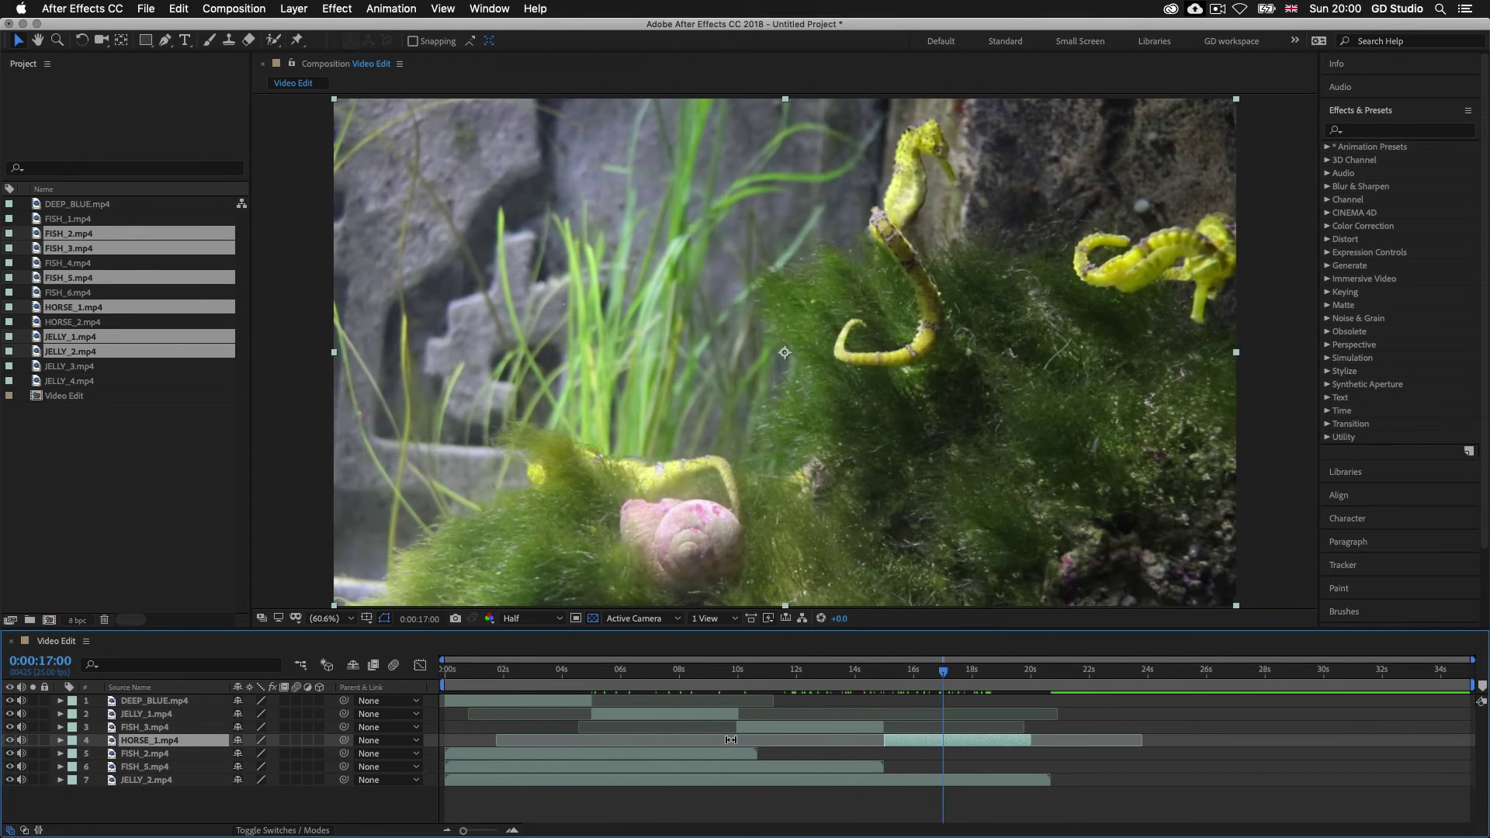
- Move the FISH_5.mp4 layer directly below HORSE_1.mp4, slide it later in time, and trim its start at 0:00:23:13
left_click(141, 768)
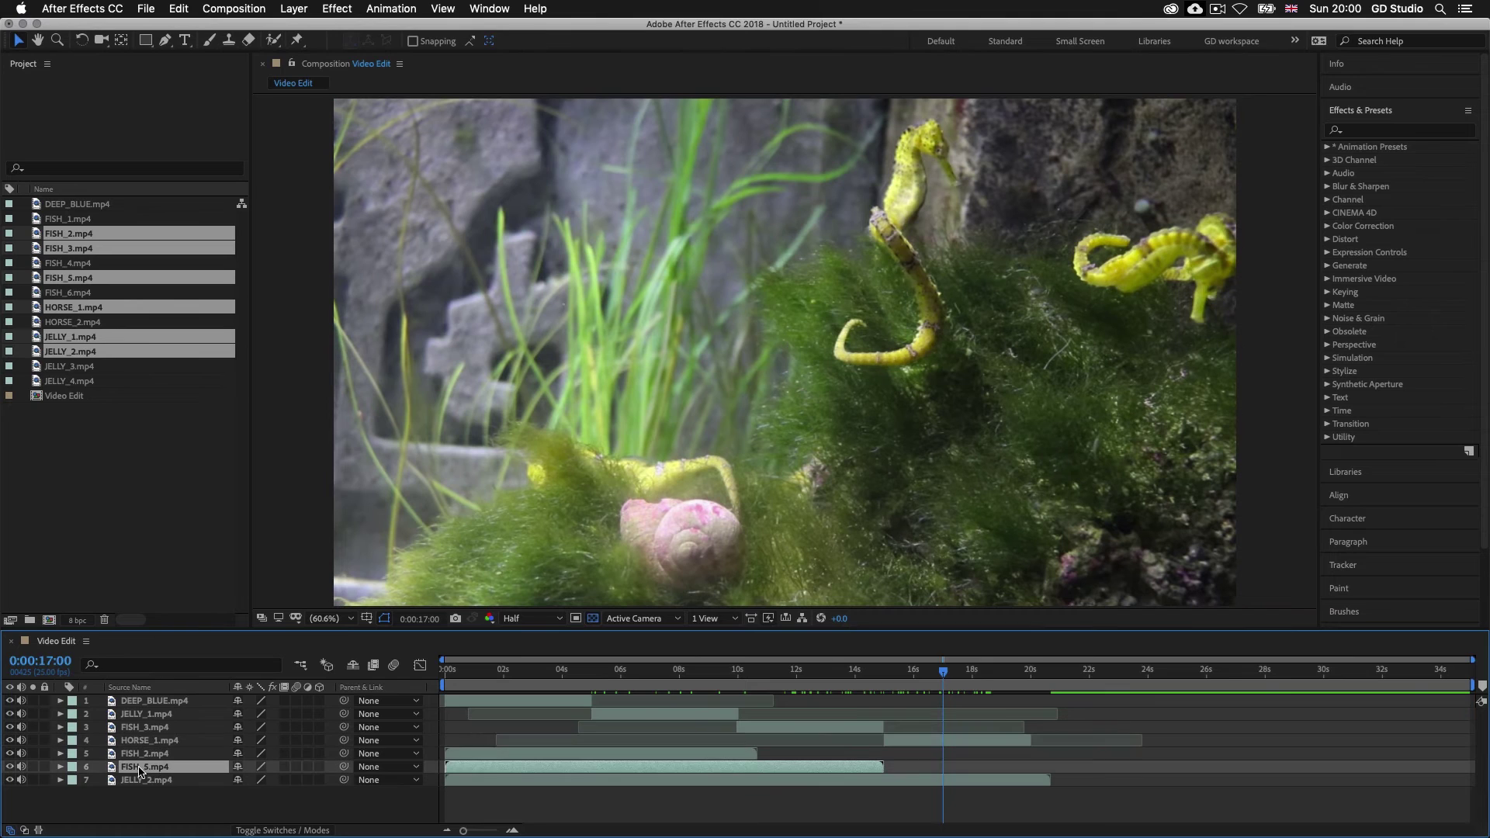
left_click_drag(143, 766, 143, 753)
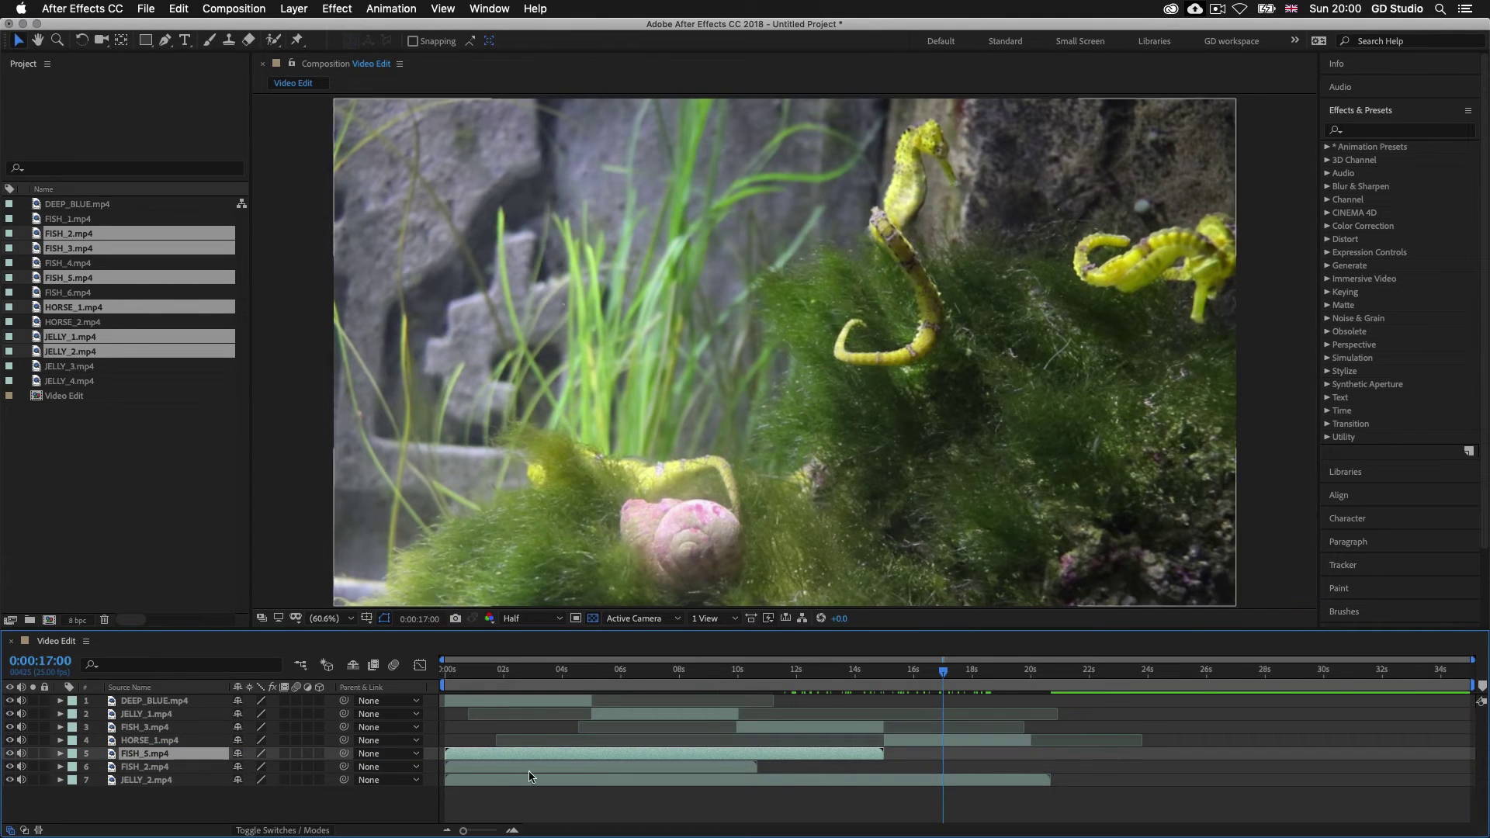
left_click_drag(545, 759, 1062, 756)
mouse_move(1123, 679)
left_mouse_down()
mouse_move(1101, 677)
mouse_move(1121, 676)
left_mouse_up()
left_click(1133, 677)
left_click_drag(1327, 757, 1281, 753)
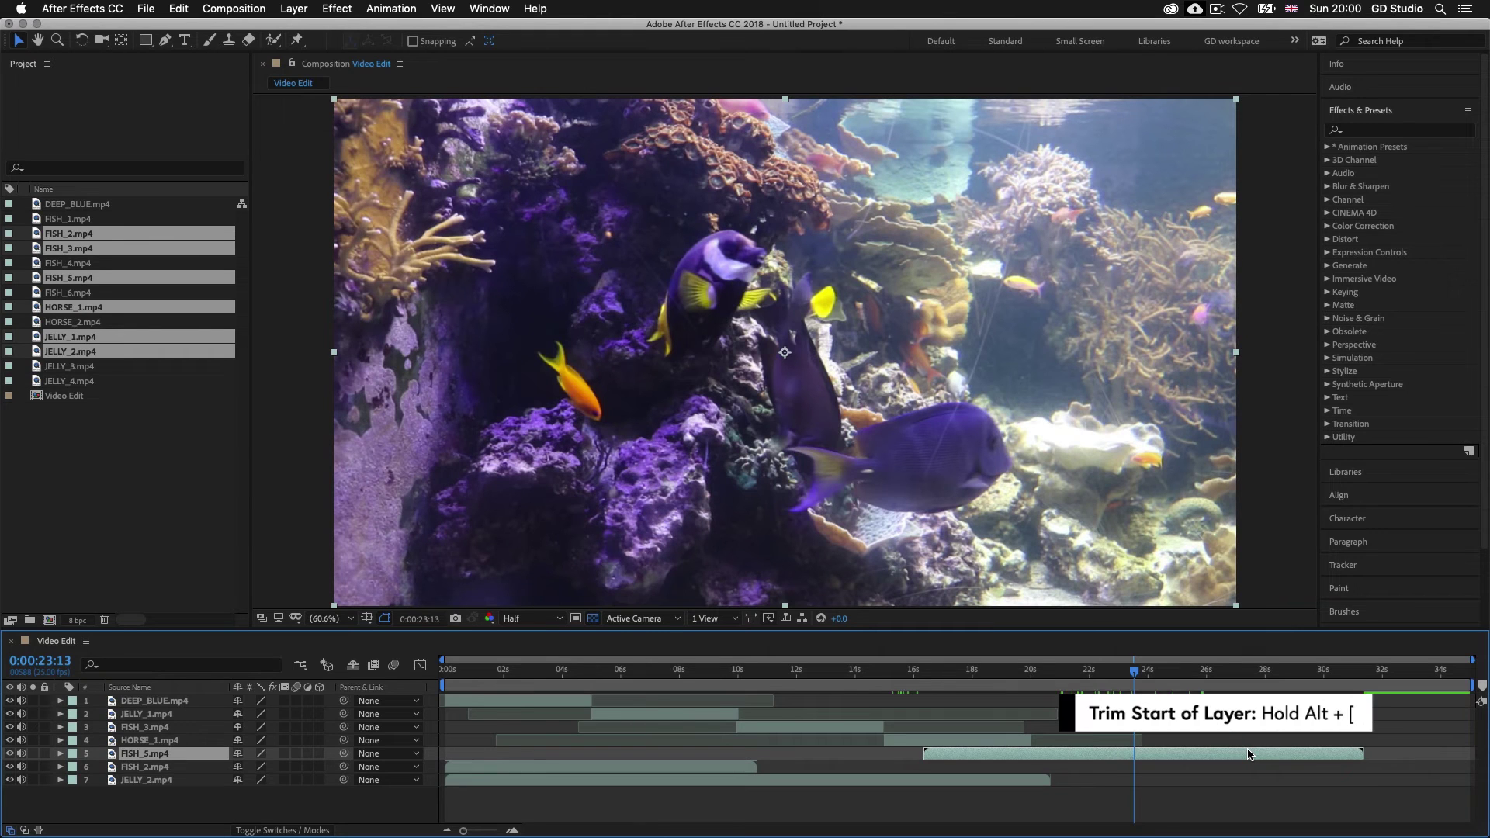
key("alt+bracketleft")
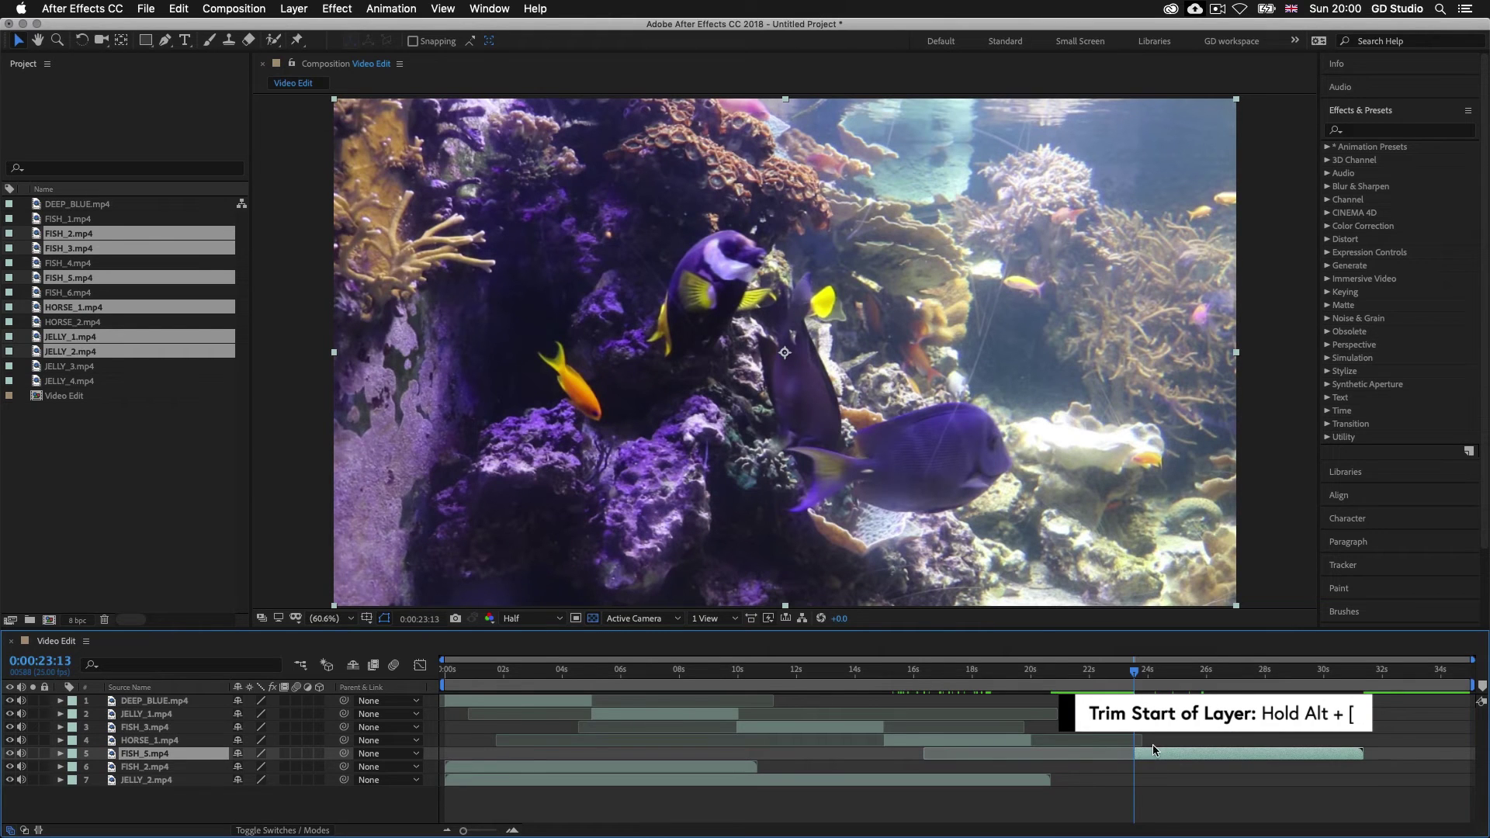
- Cut FISH_5.mp4 to five seconds by trimming its end at 0:00:05:00 from the composition's start, and place it right after HORSE_1.mp4
left_click_drag(1174, 759, 510, 750)
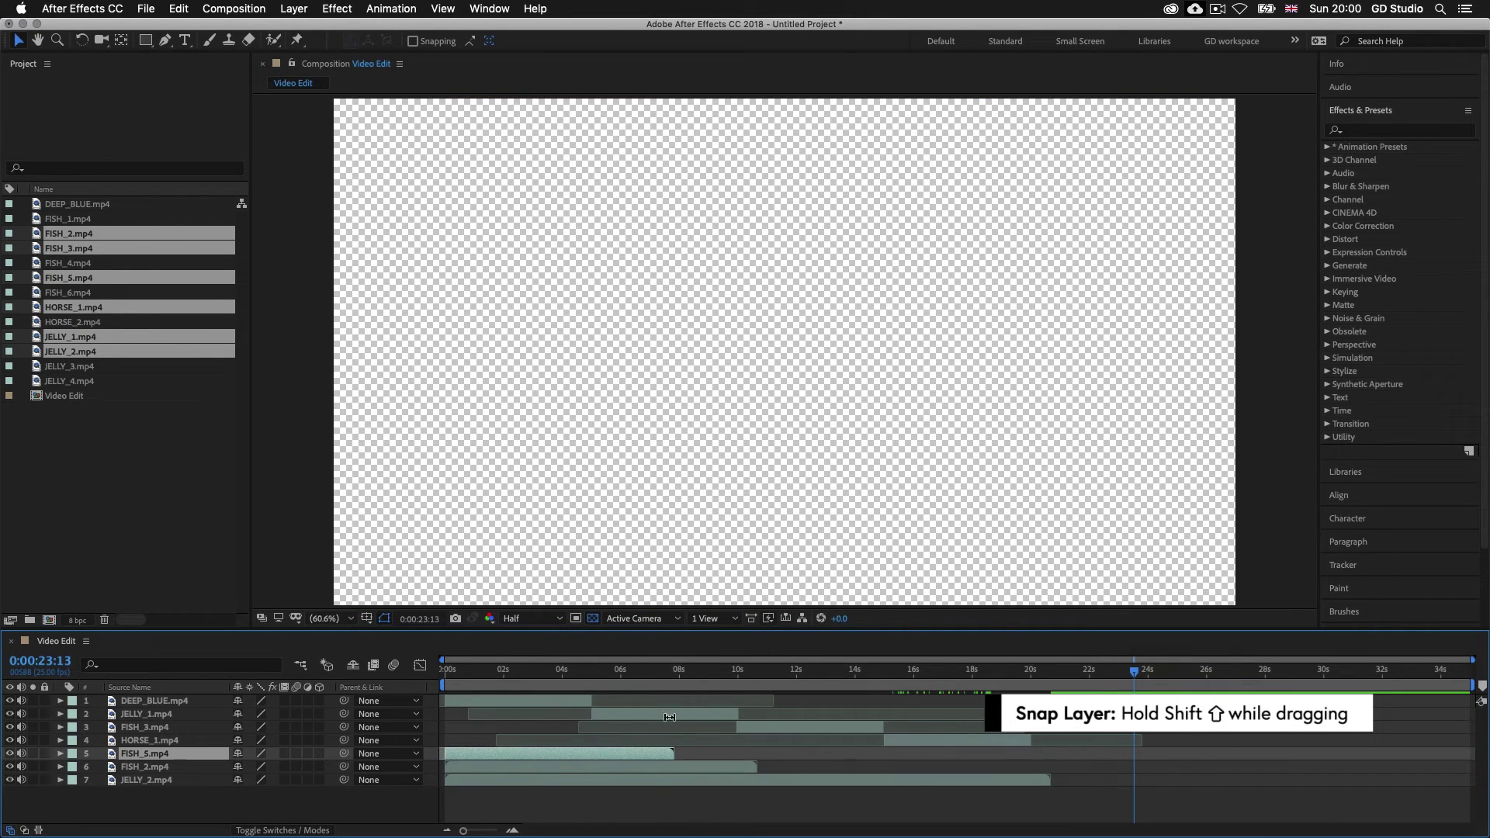
left_click_drag(1134, 673, 602, 692)
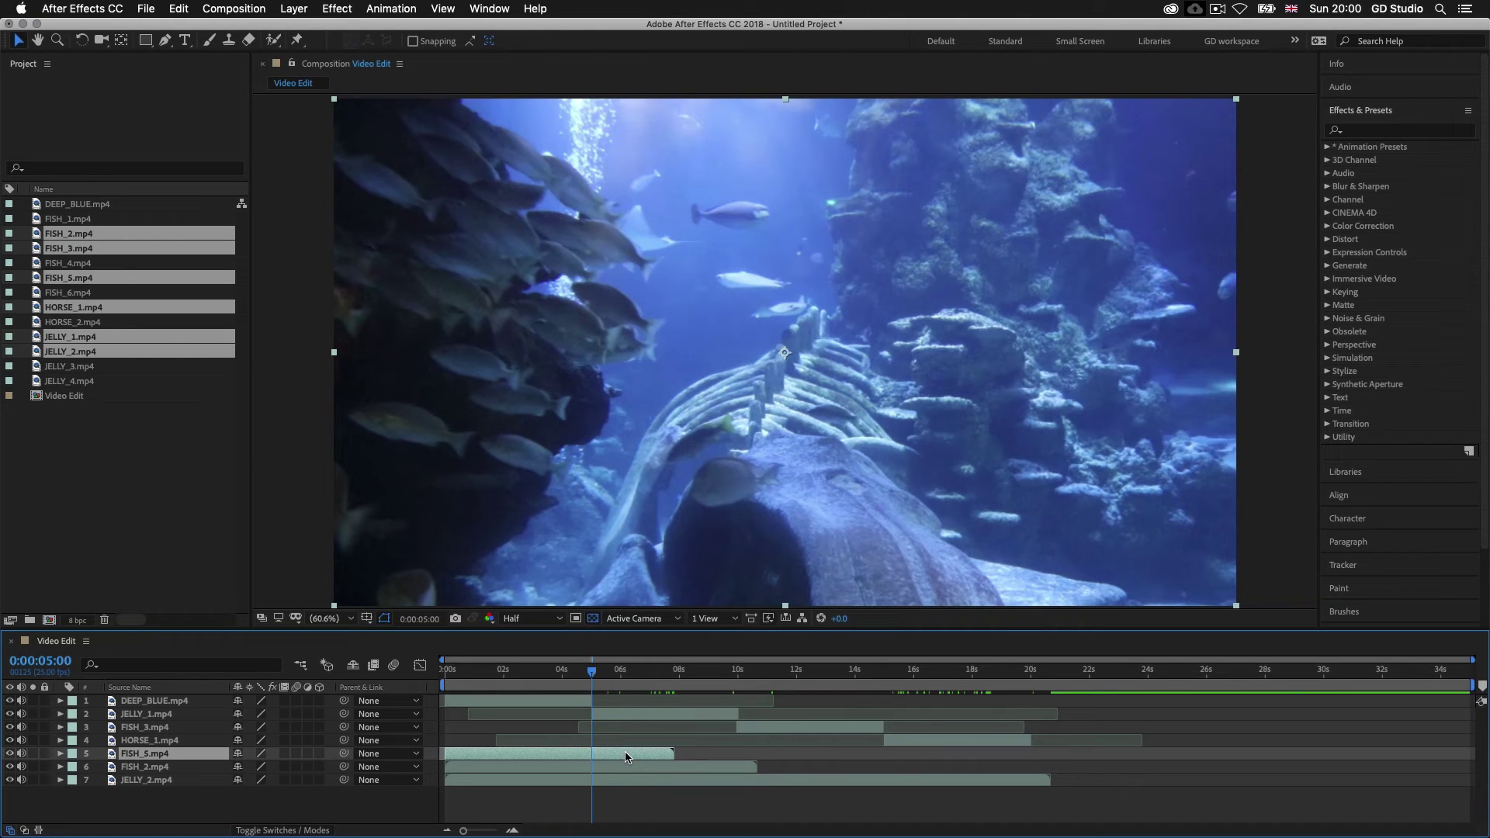
key("alt+bracketright")
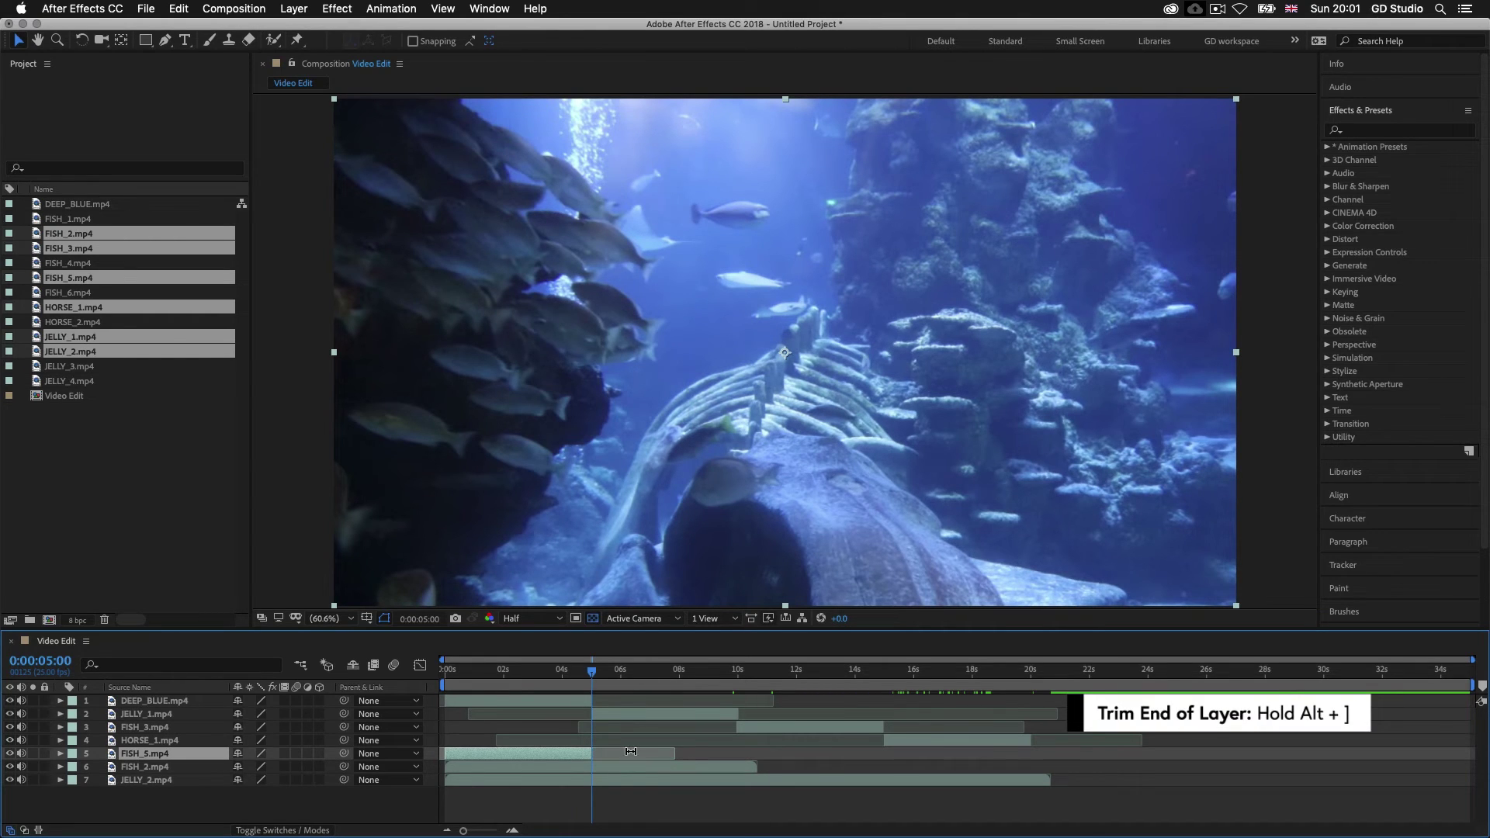
left_click_drag(490, 759, 1035, 747)
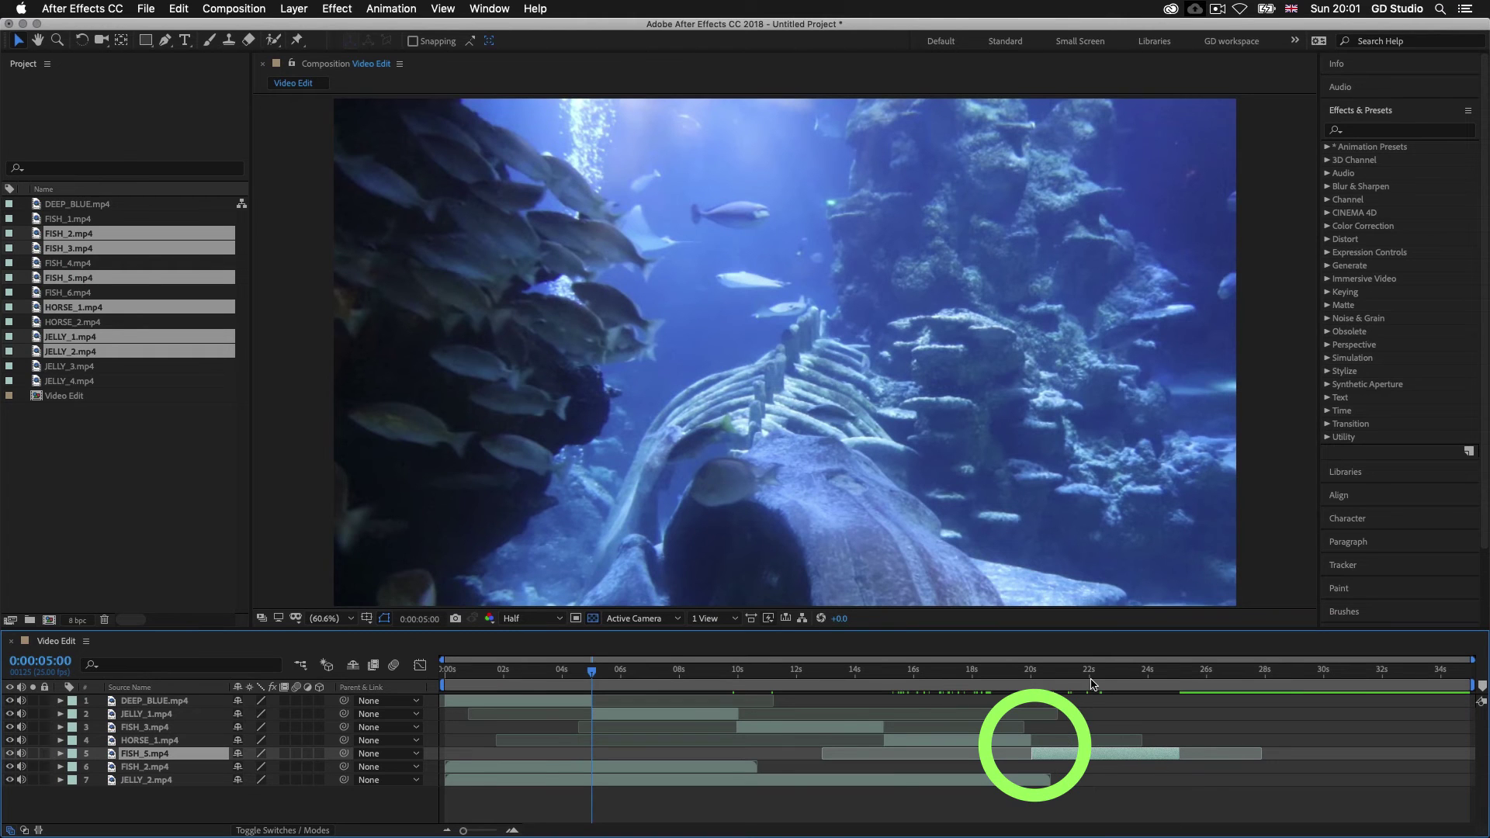
- Move the JELLY_2.mp4 layer directly below FISH_5.mp4, slide it later in time, and trim its start at 0:00:29:00
left_click(146, 782)
left_click_drag(136, 780, 1045, 775)
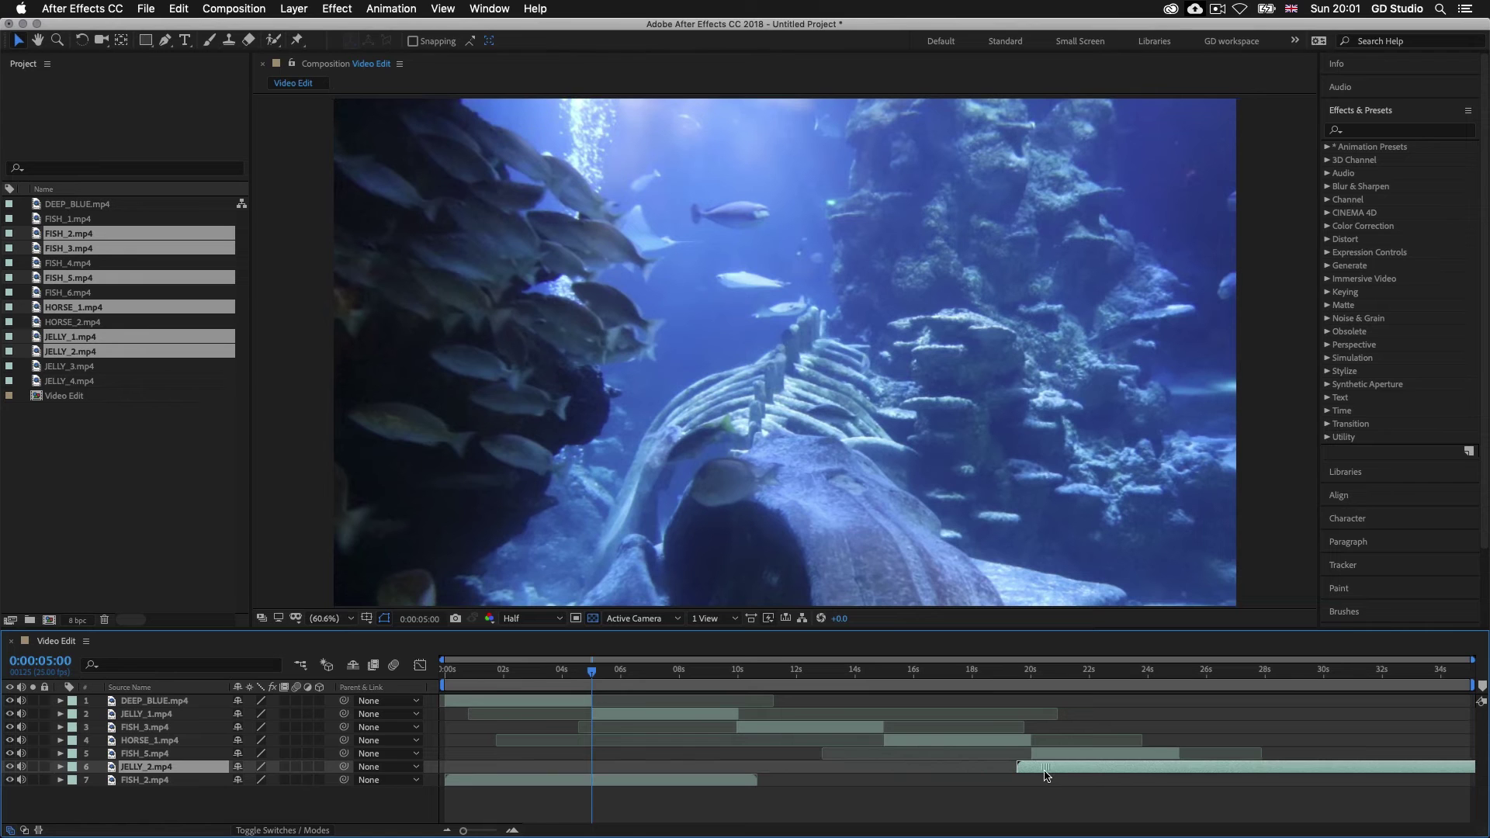
left_click(1275, 672)
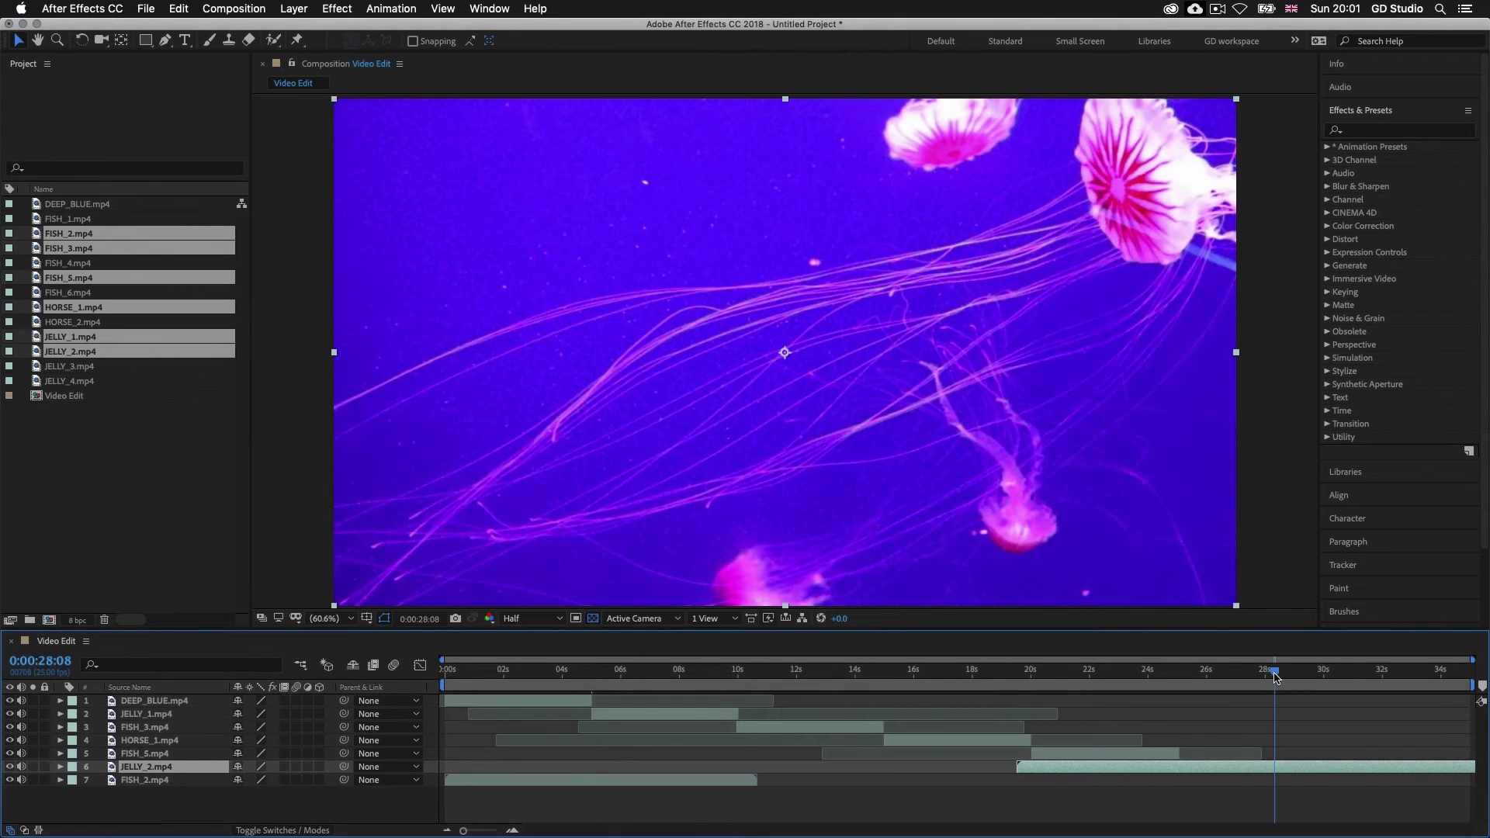
key("space")
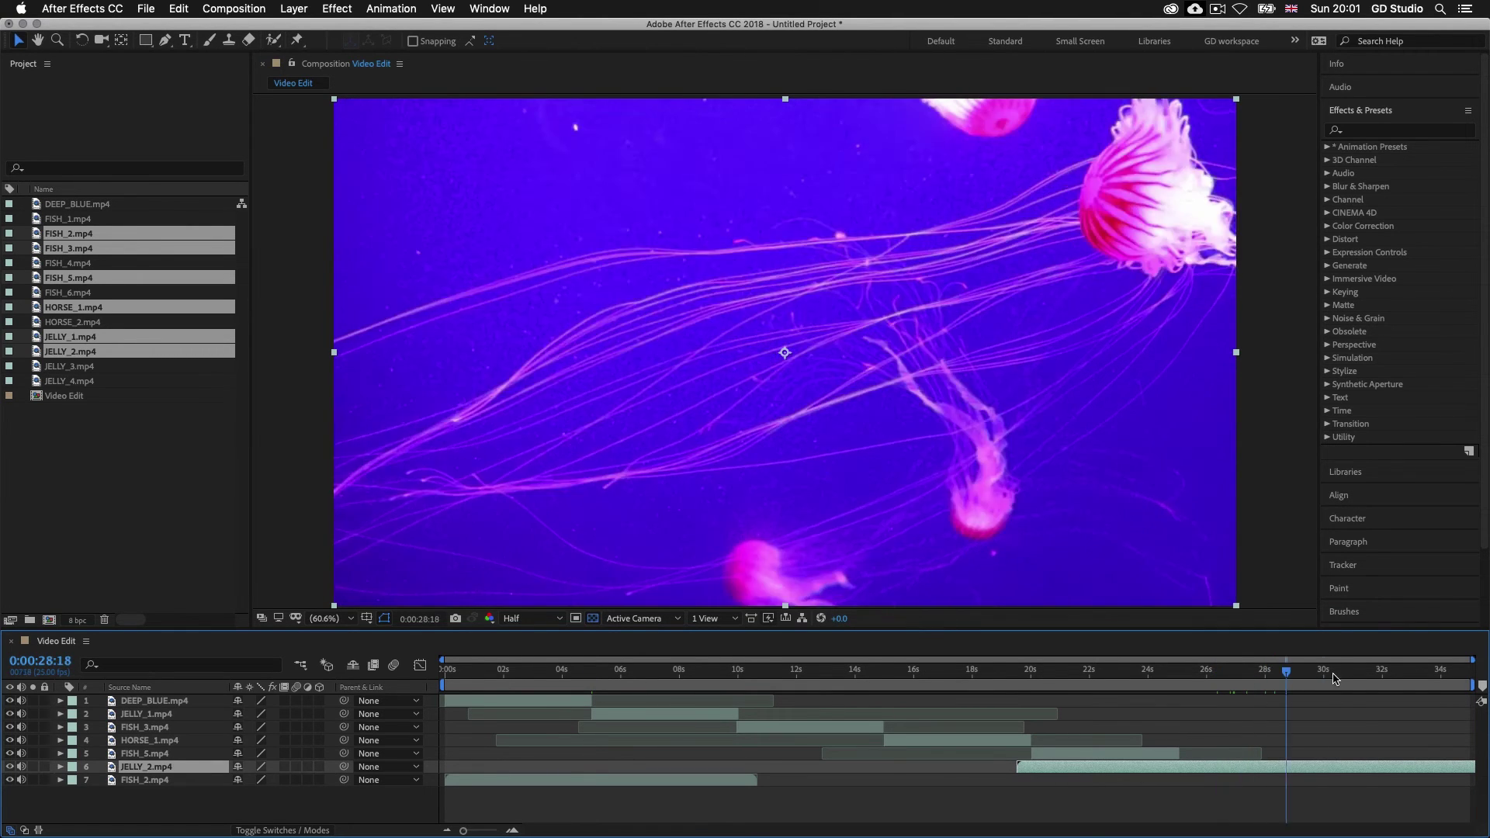
left_click_drag(1361, 771, 1312, 772)
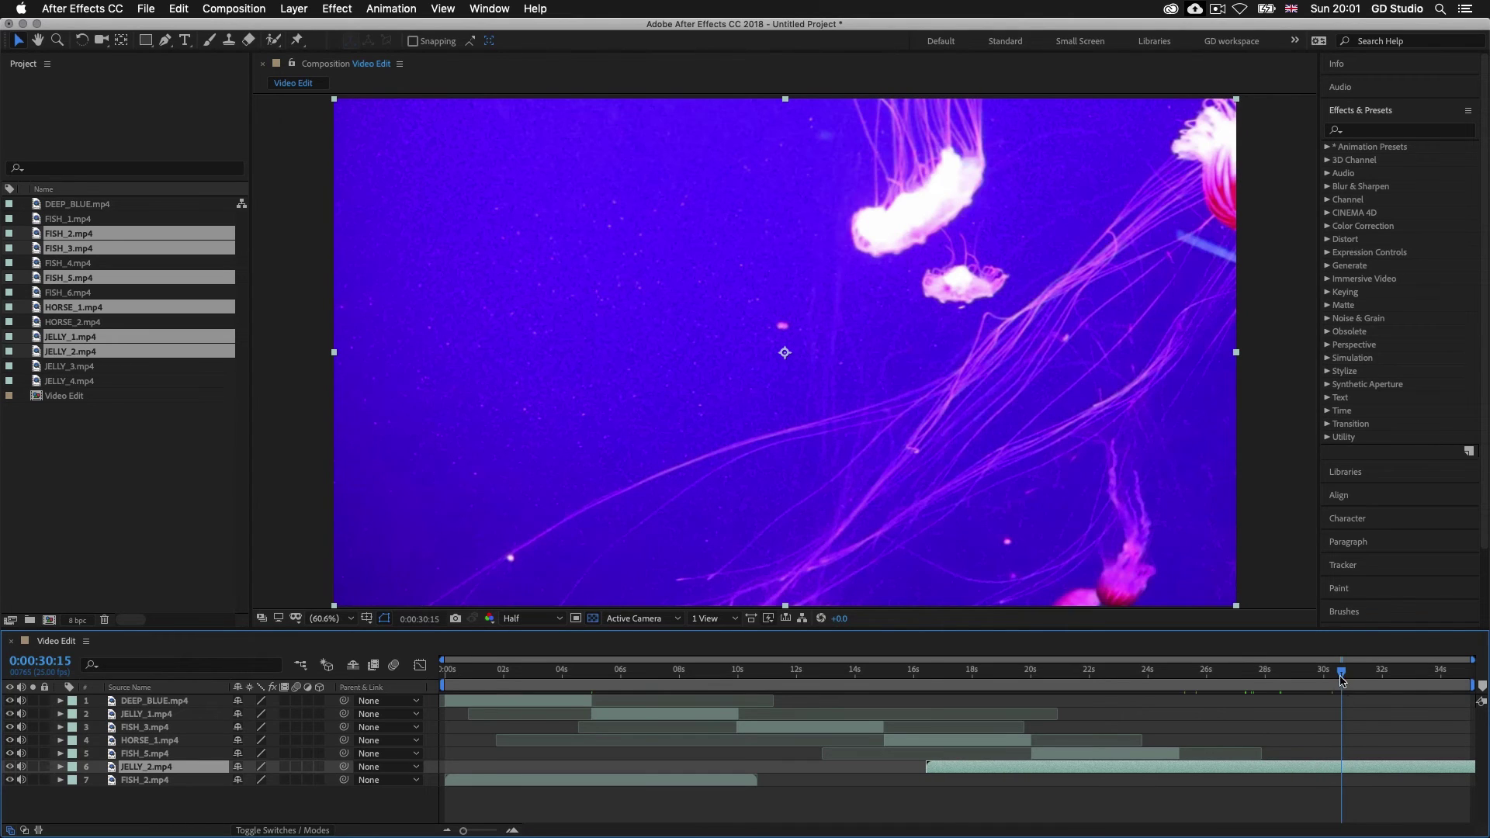
left_click_drag(1342, 675, 1295, 675)
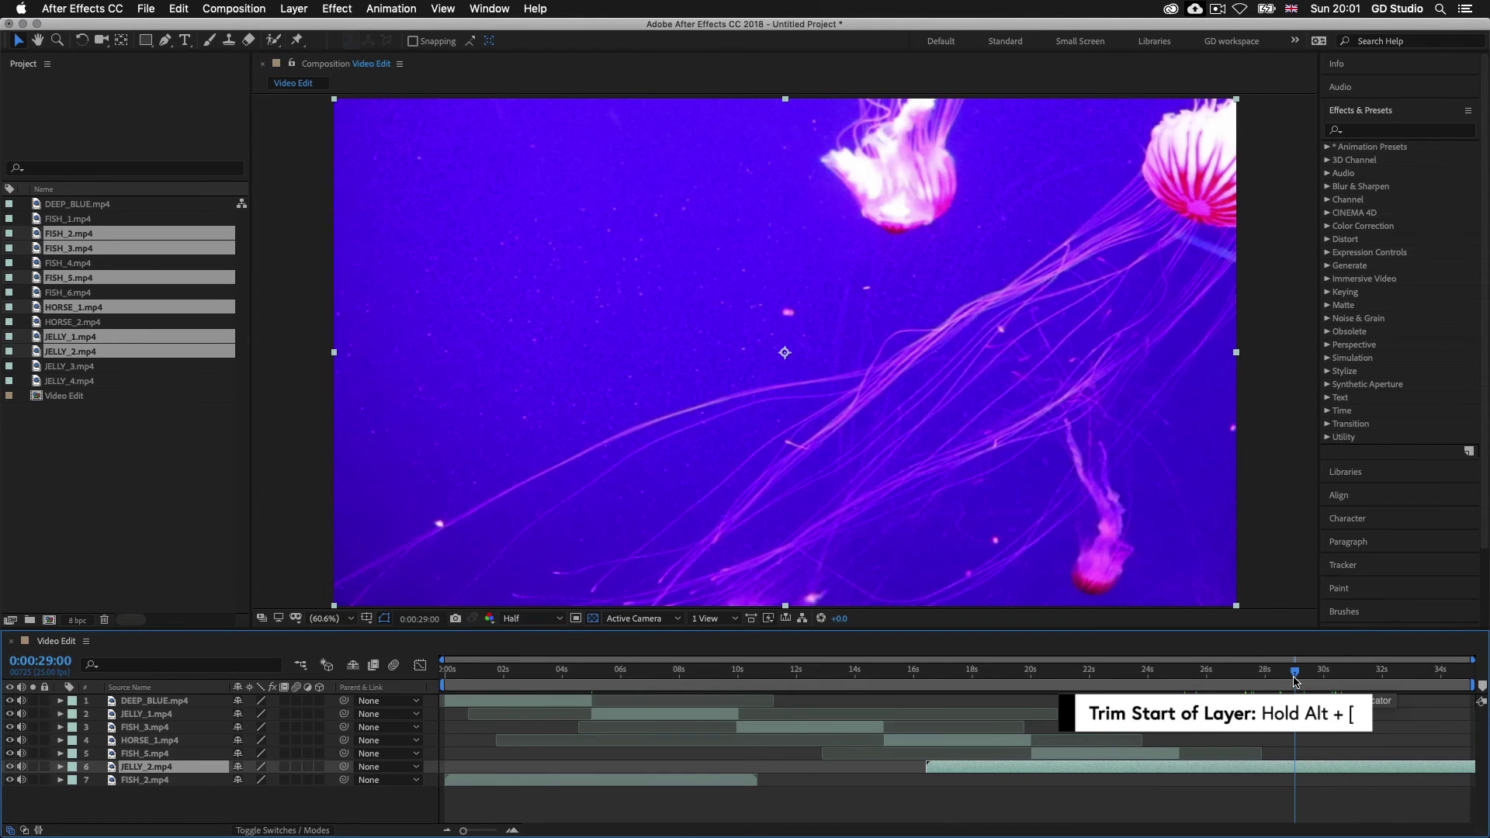
key("alt+bracketleft")
- Cut JELLY_2.mp4 to five seconds by trimming its end at 0:00:05:00 from the composition's start, and place it right after FISH_5.mp4
left_click_drag(1401, 772, 587, 759)
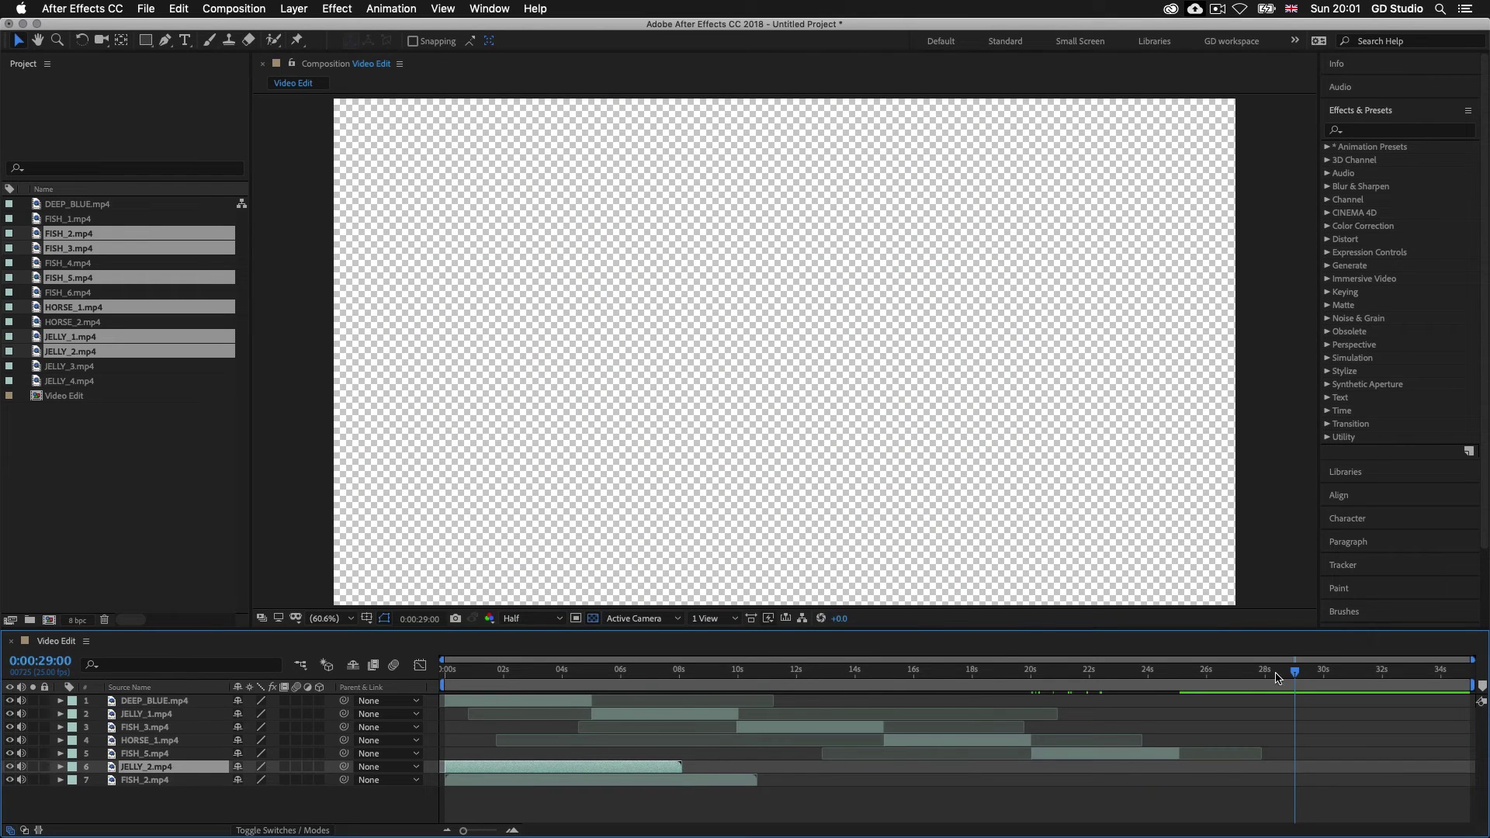
left_click_drag(563, 766, 557, 769)
left_click_drag(1295, 675, 596, 691)
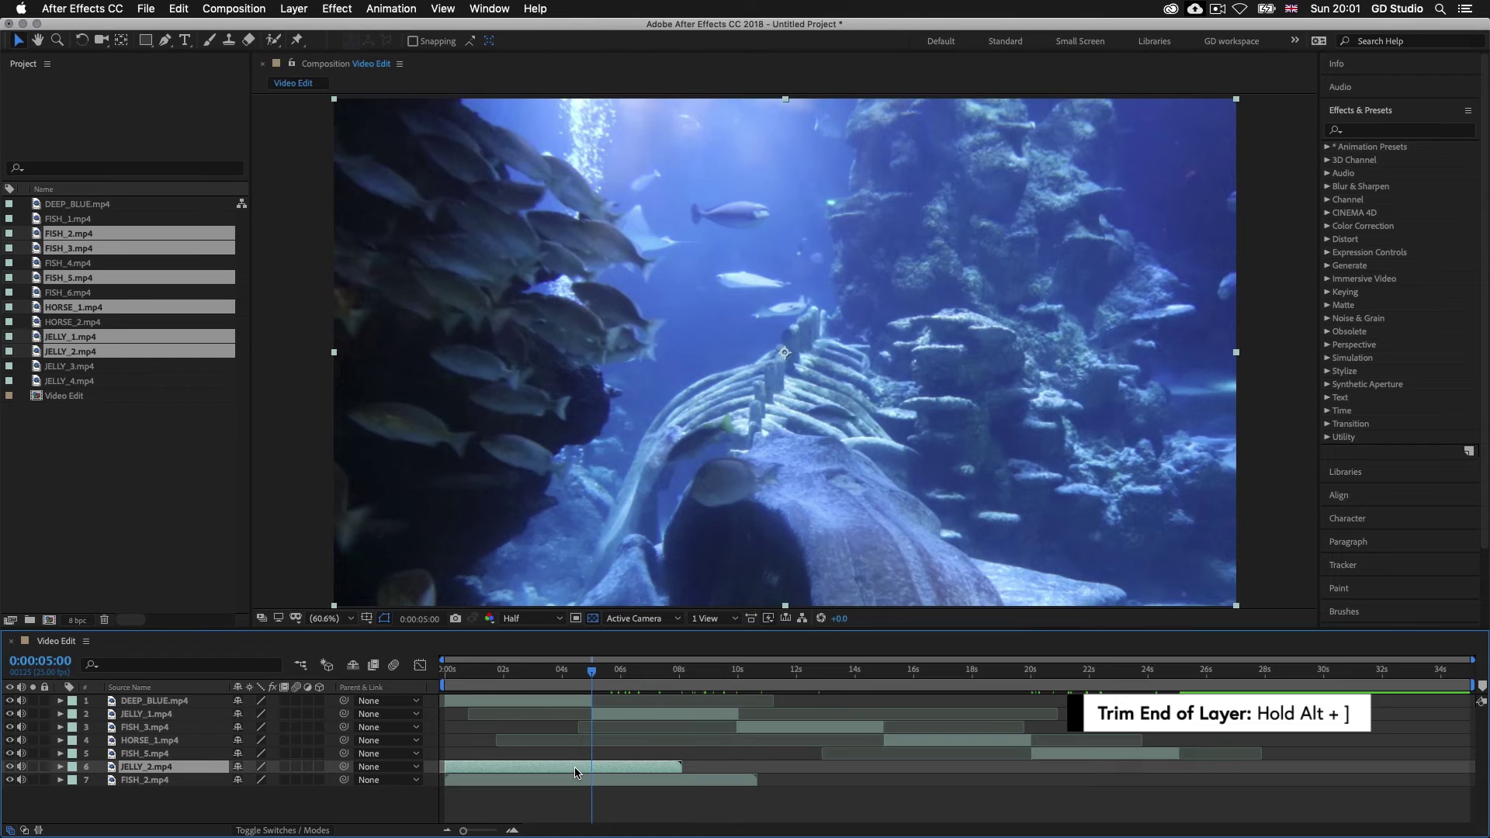
key("alt+bracketright")
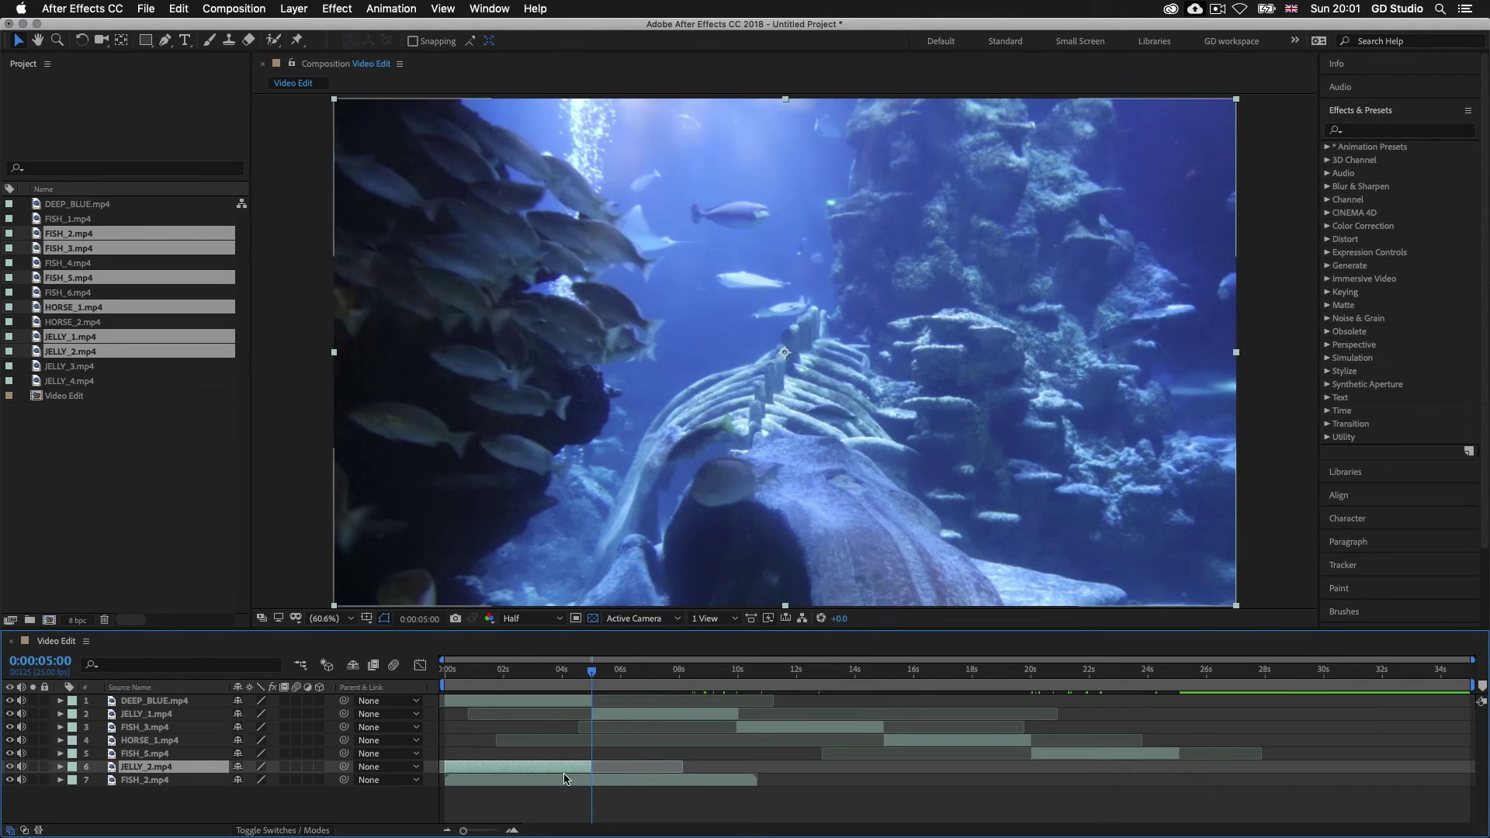
left_click_drag(474, 768, 1199, 770)
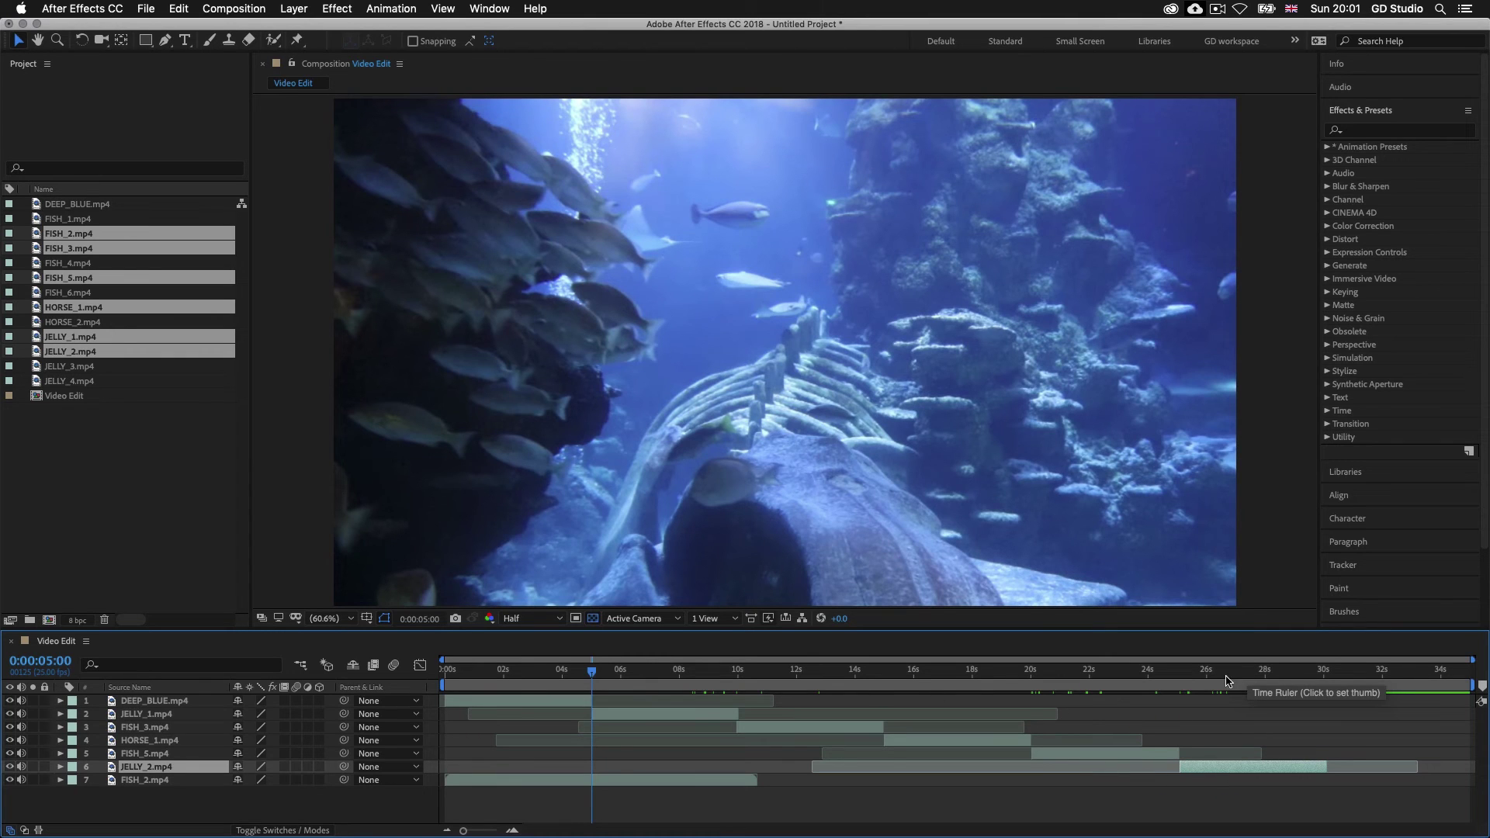
- Slide the FISH_2.mp4 layer towards the end of the composition and trim its start at 0:00:31:05
left_click(139, 780)
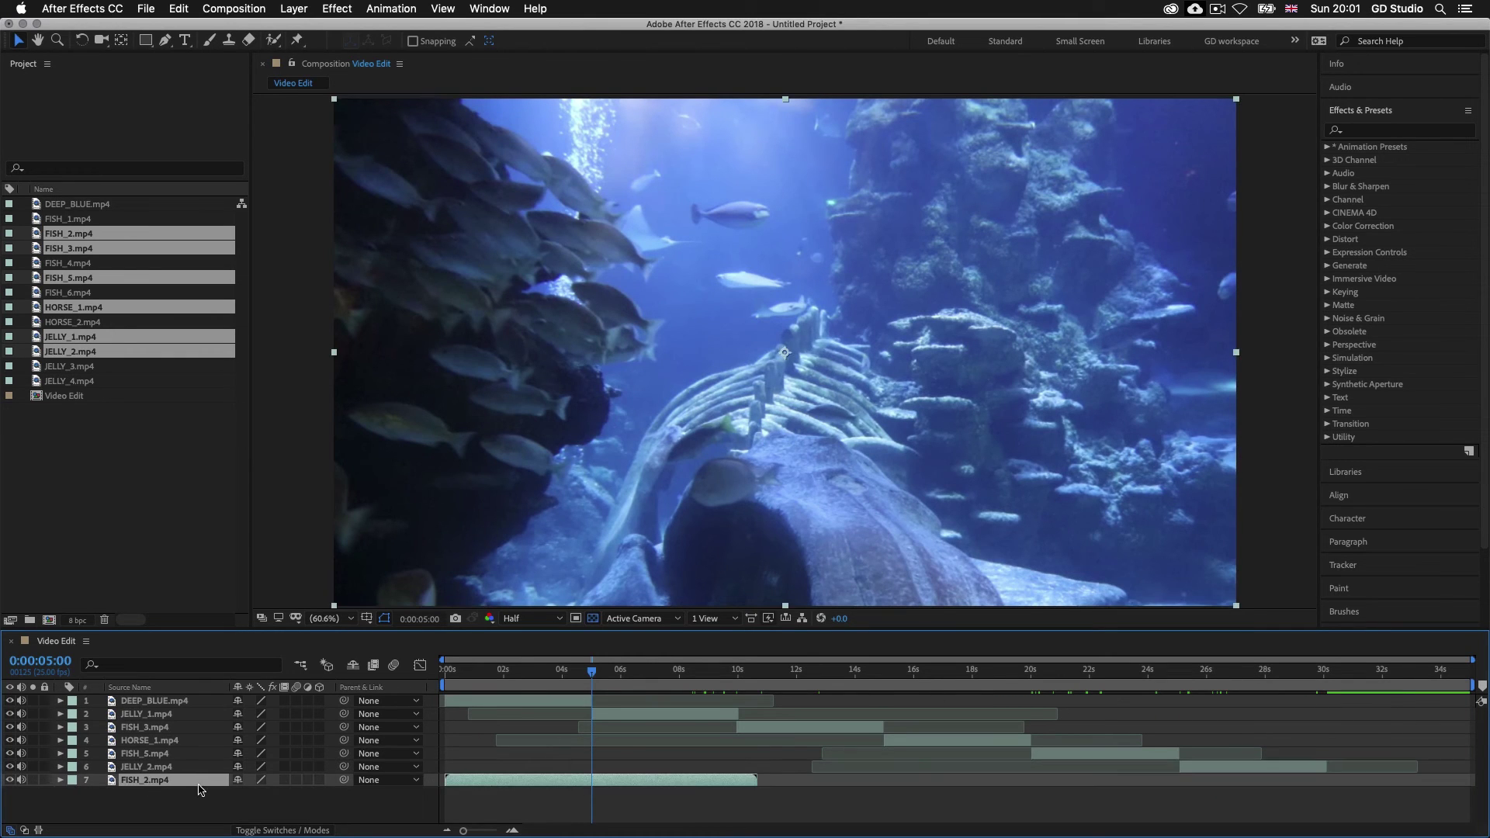
left_click_drag(481, 785, 1284, 786)
left_click(1406, 674)
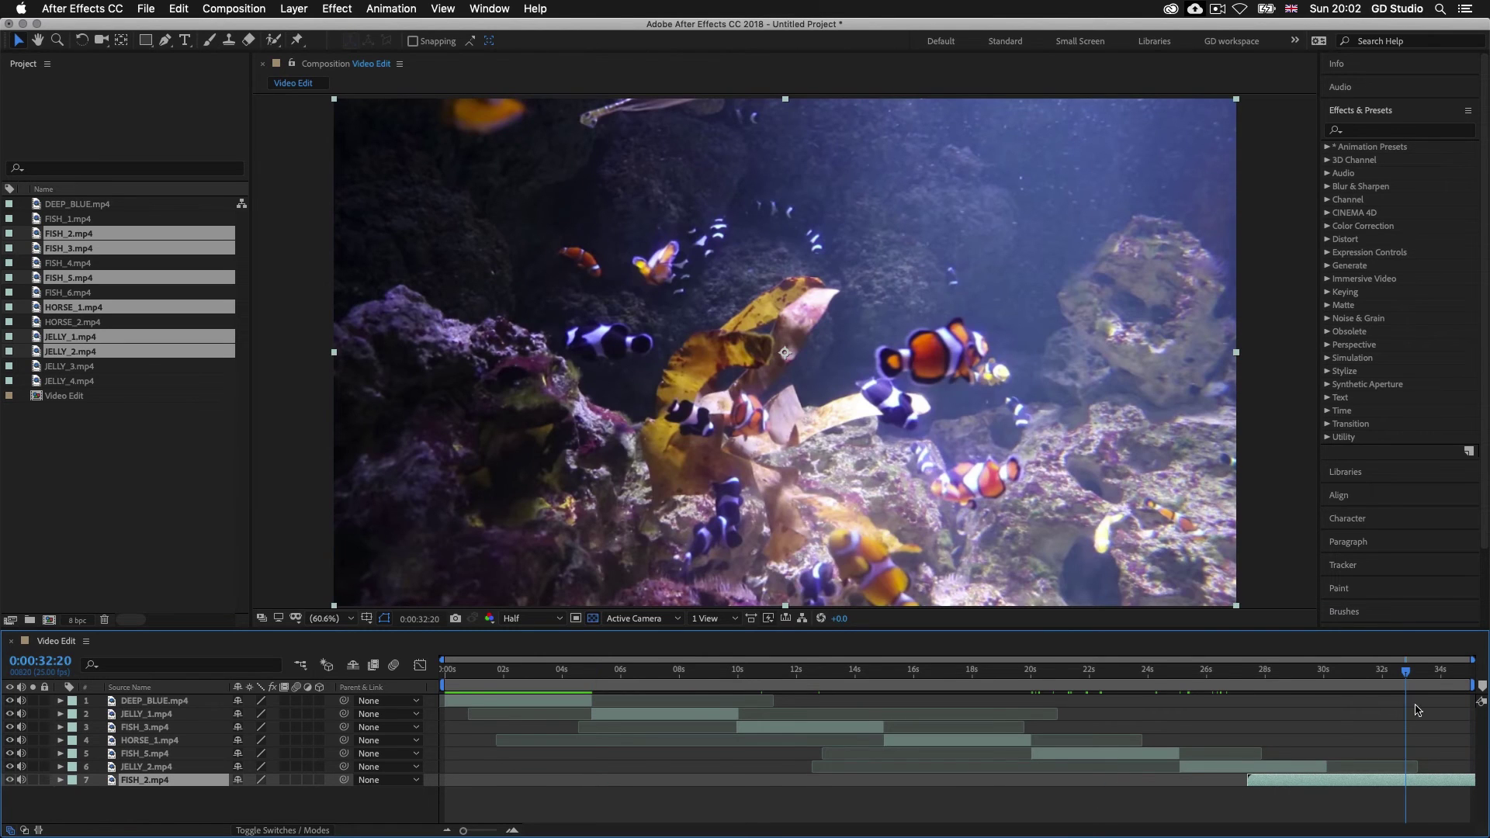
left_click_drag(1431, 784, 1389, 782)
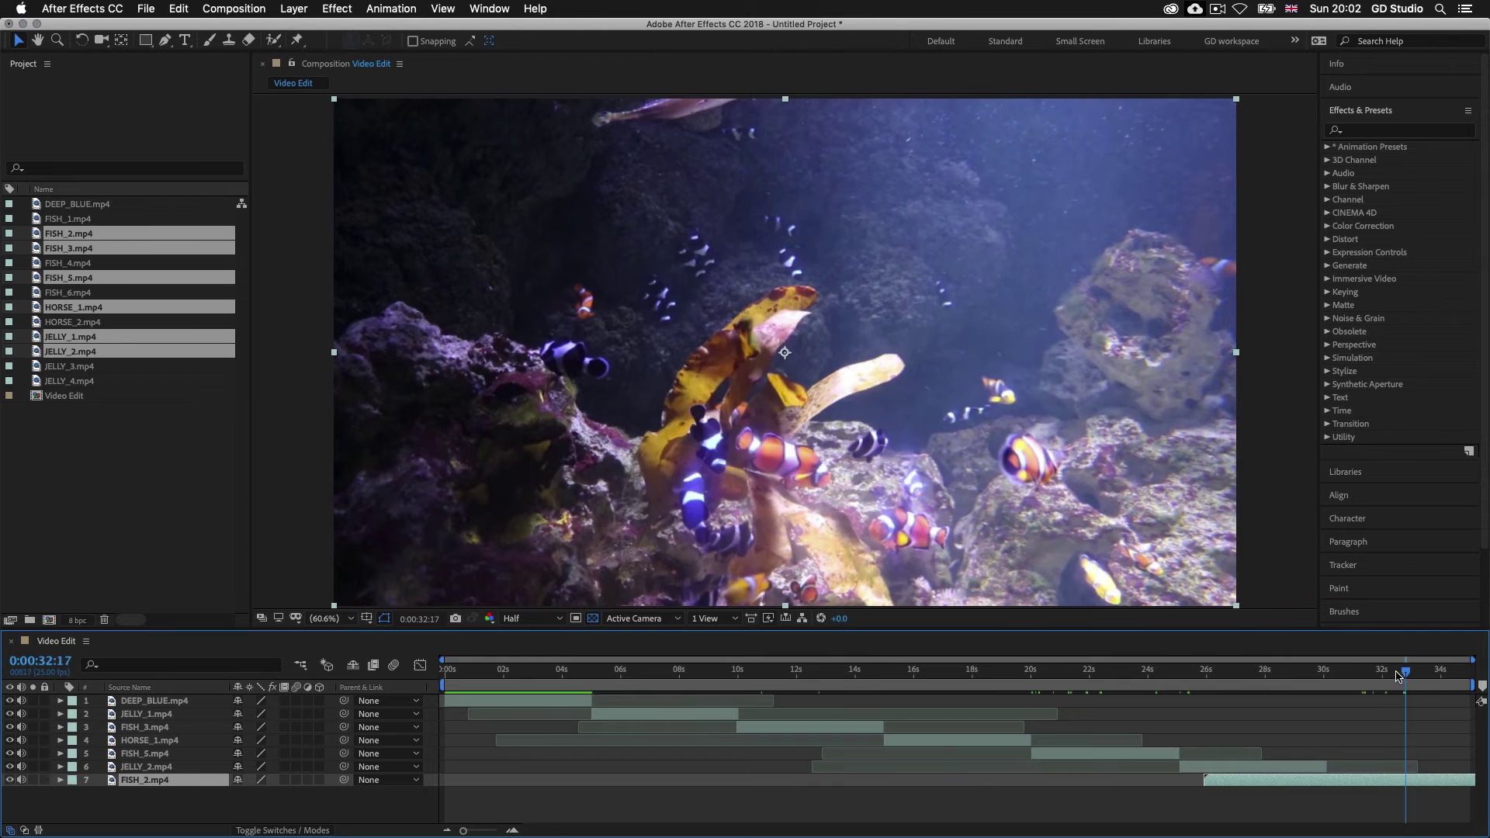
left_click_drag(1397, 674, 1359, 672)
left_click_drag(1412, 783, 1405, 784)
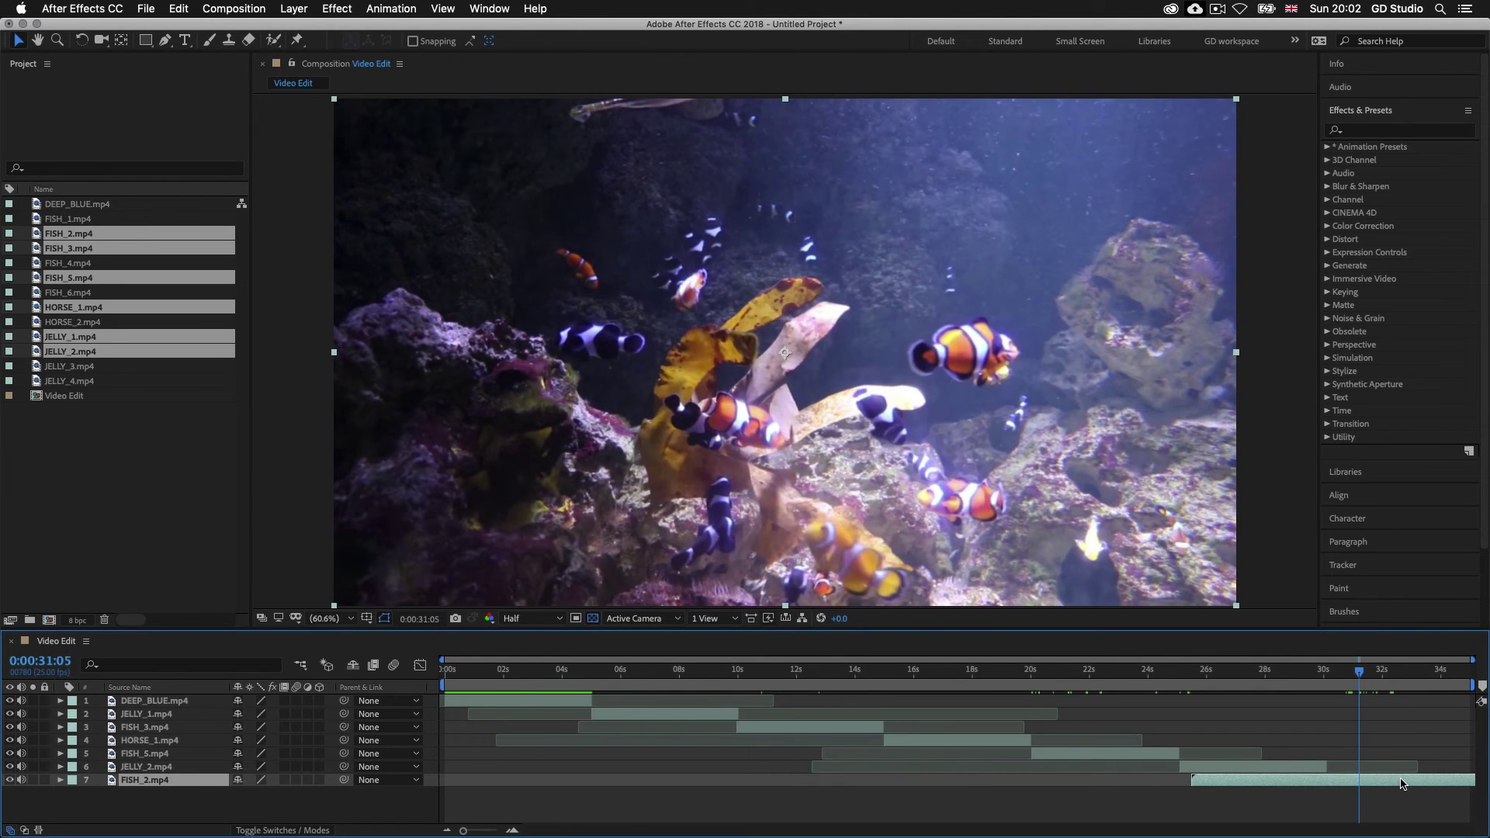
key("alt+bracketleft")
- Cut FISH_2.mp4 to five seconds by trimming its end at 0:00:05:00 from the composition's start, and place it right after JELLY_2.mp4
left_click_drag(1441, 783, 476, 785)
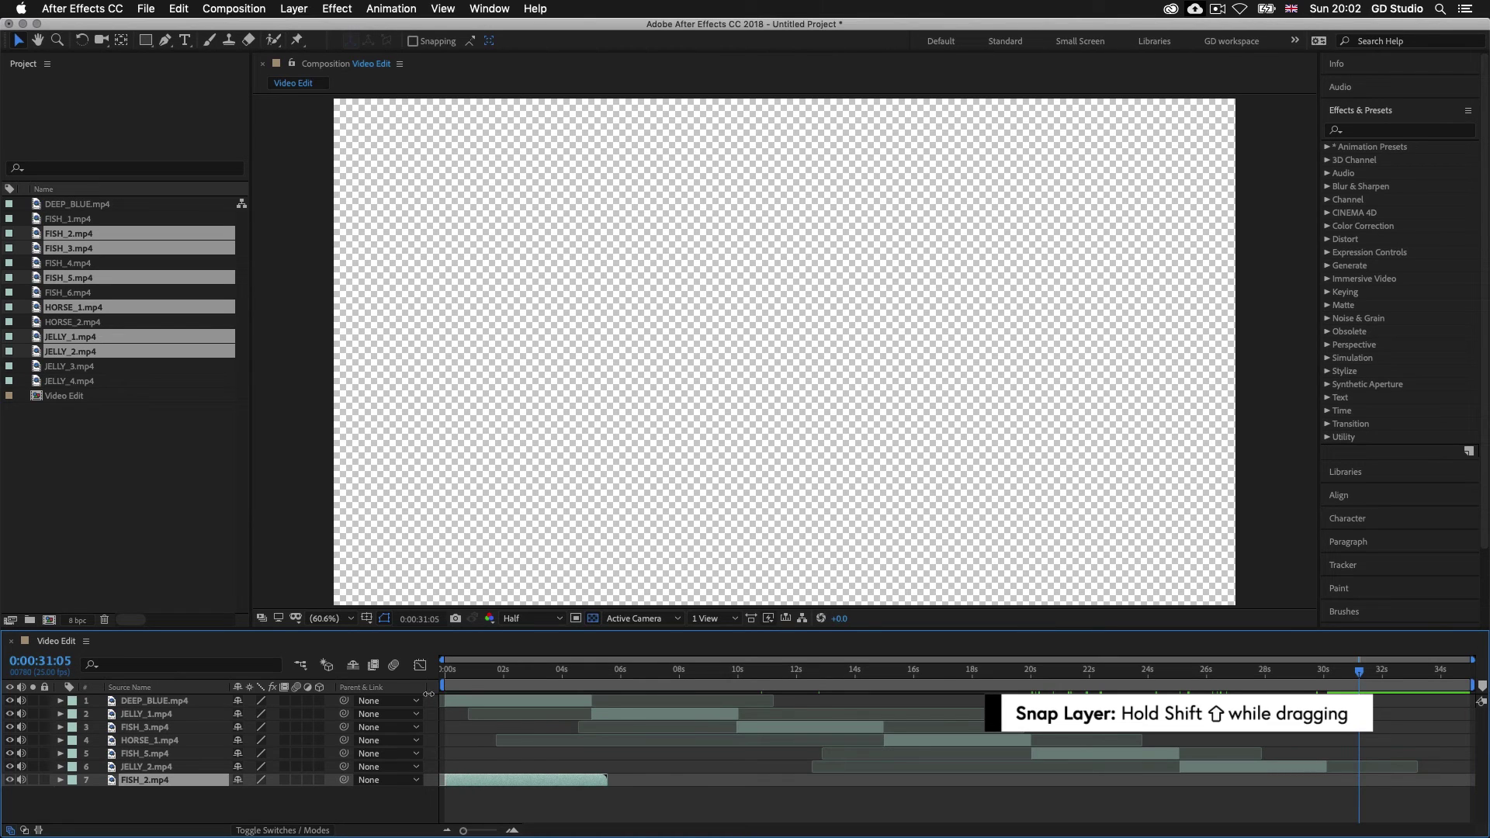
left_click(613, 672)
left_click_drag(610, 672, 585, 680)
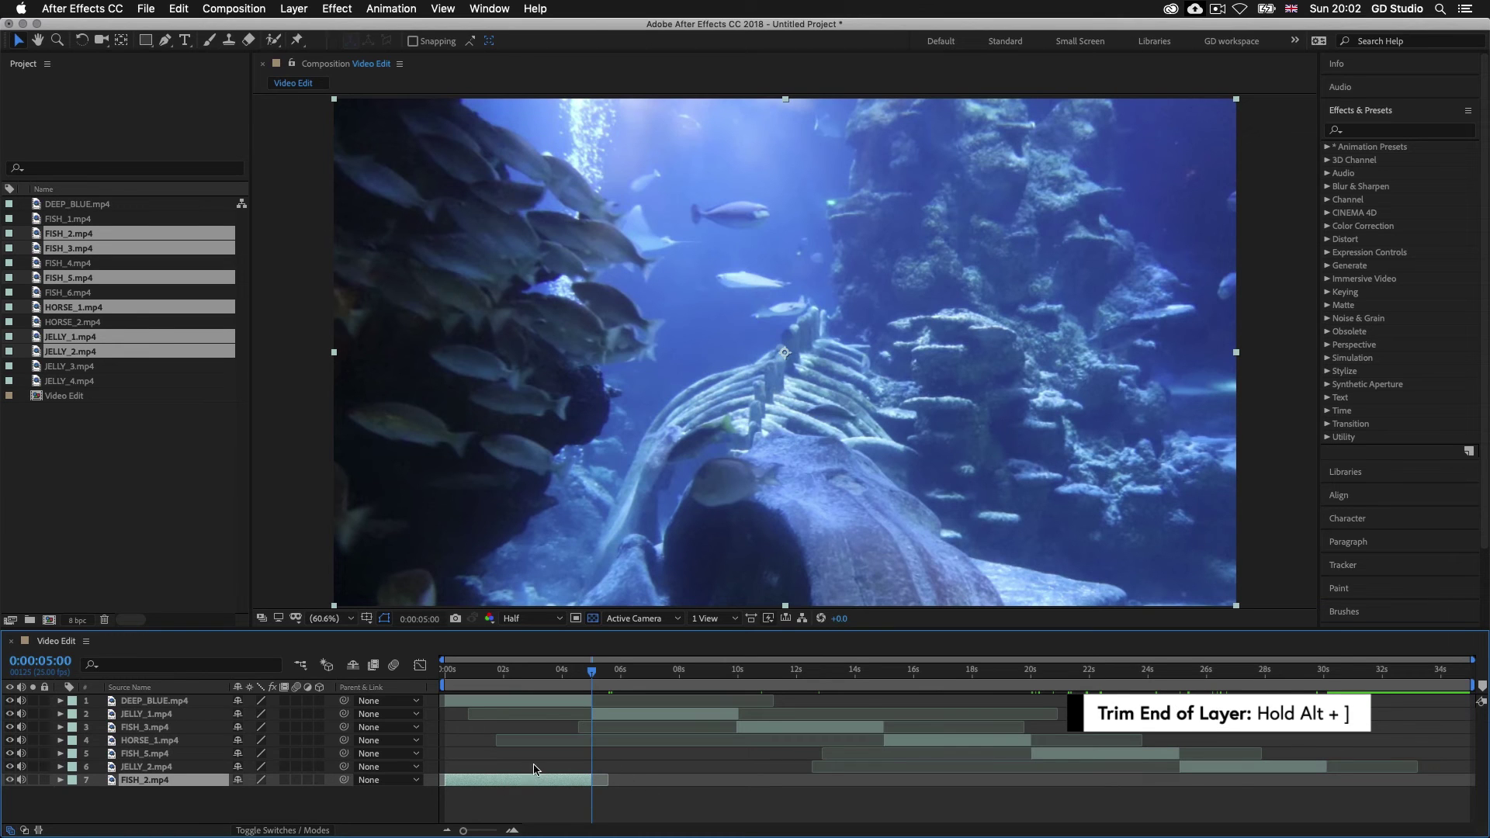
left_click_drag(468, 785, 1357, 781)
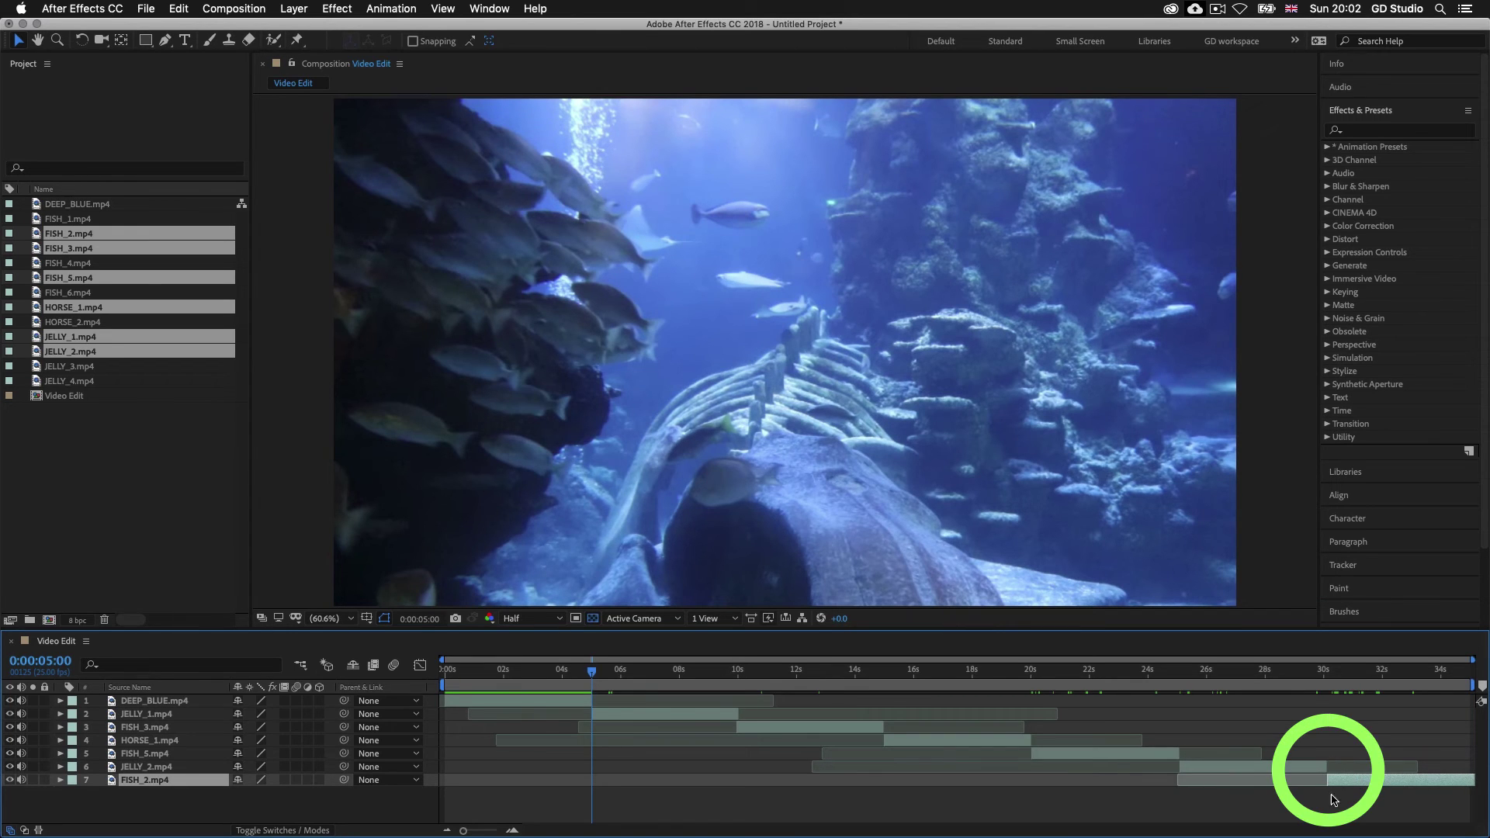
left_click(1329, 671)
left_click_drag(1329, 672, 1387, 671)
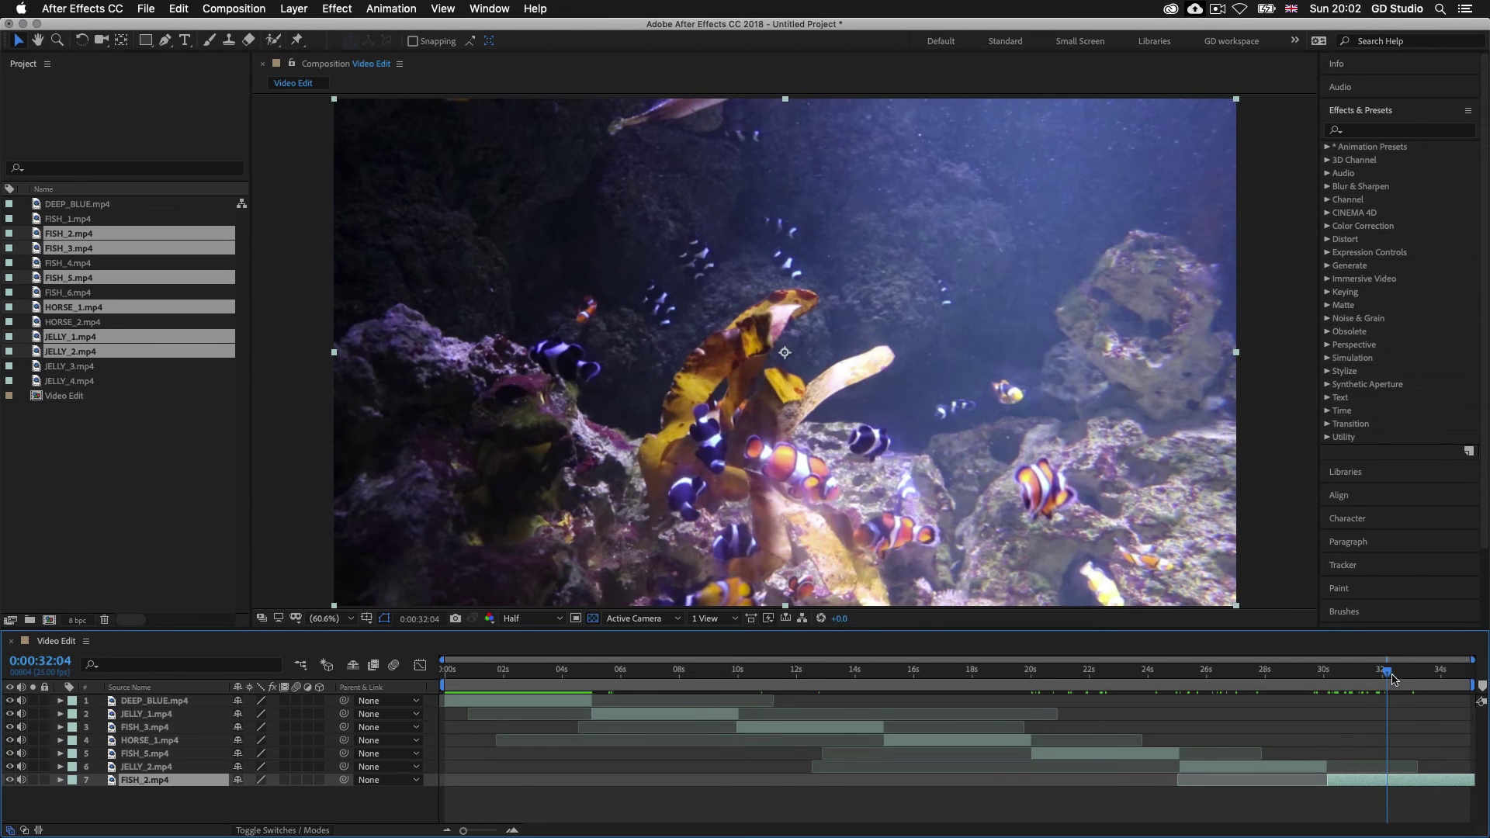
- Return to the start of the composition, set the viewer resolution to Full, and play back the Video Edit sequence
left_click_drag(1388, 672, 476, 672)
key("Home")
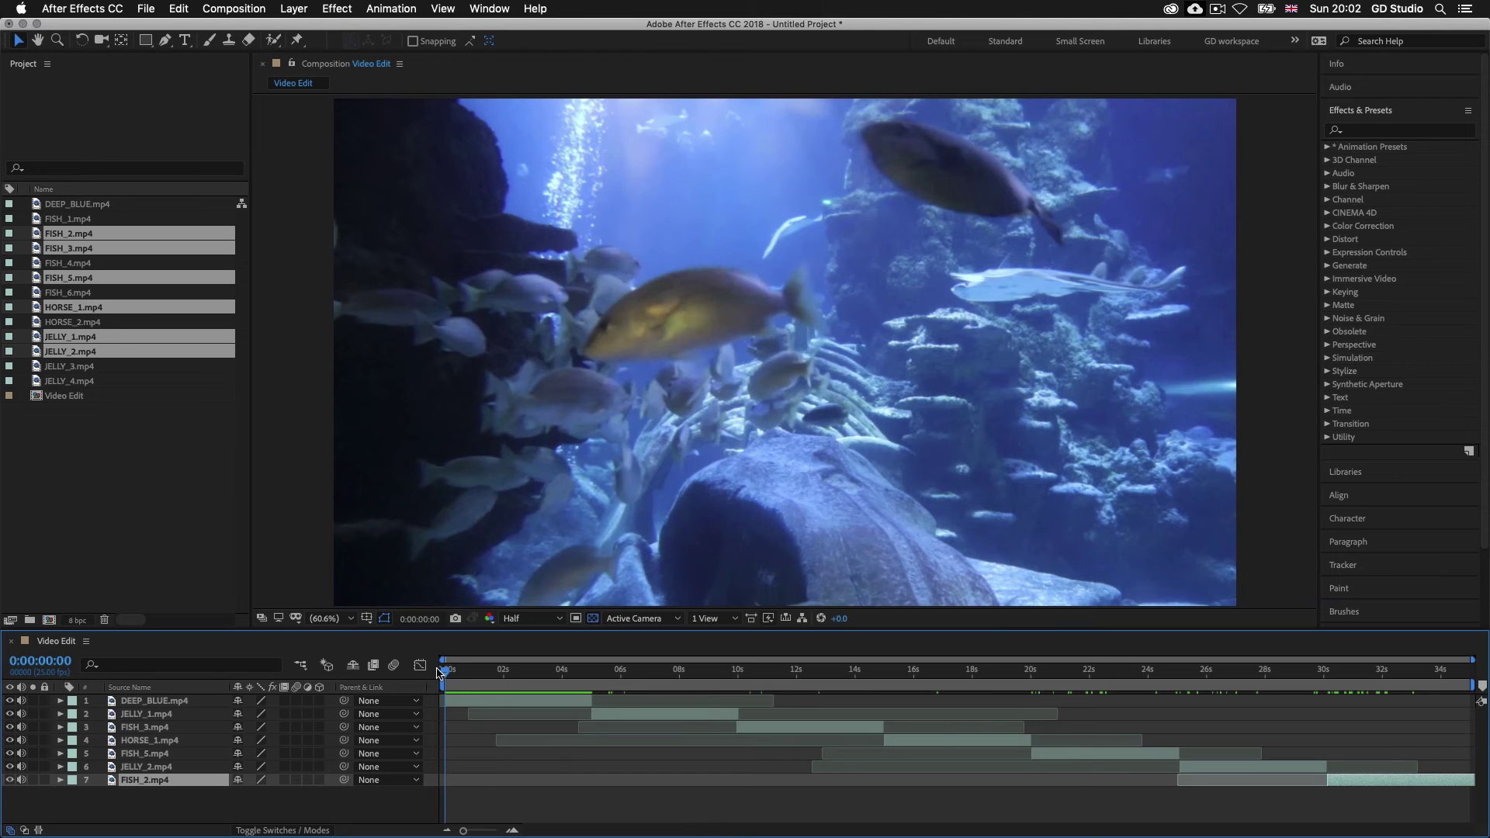
left_click(534, 625)
left_click(522, 655)
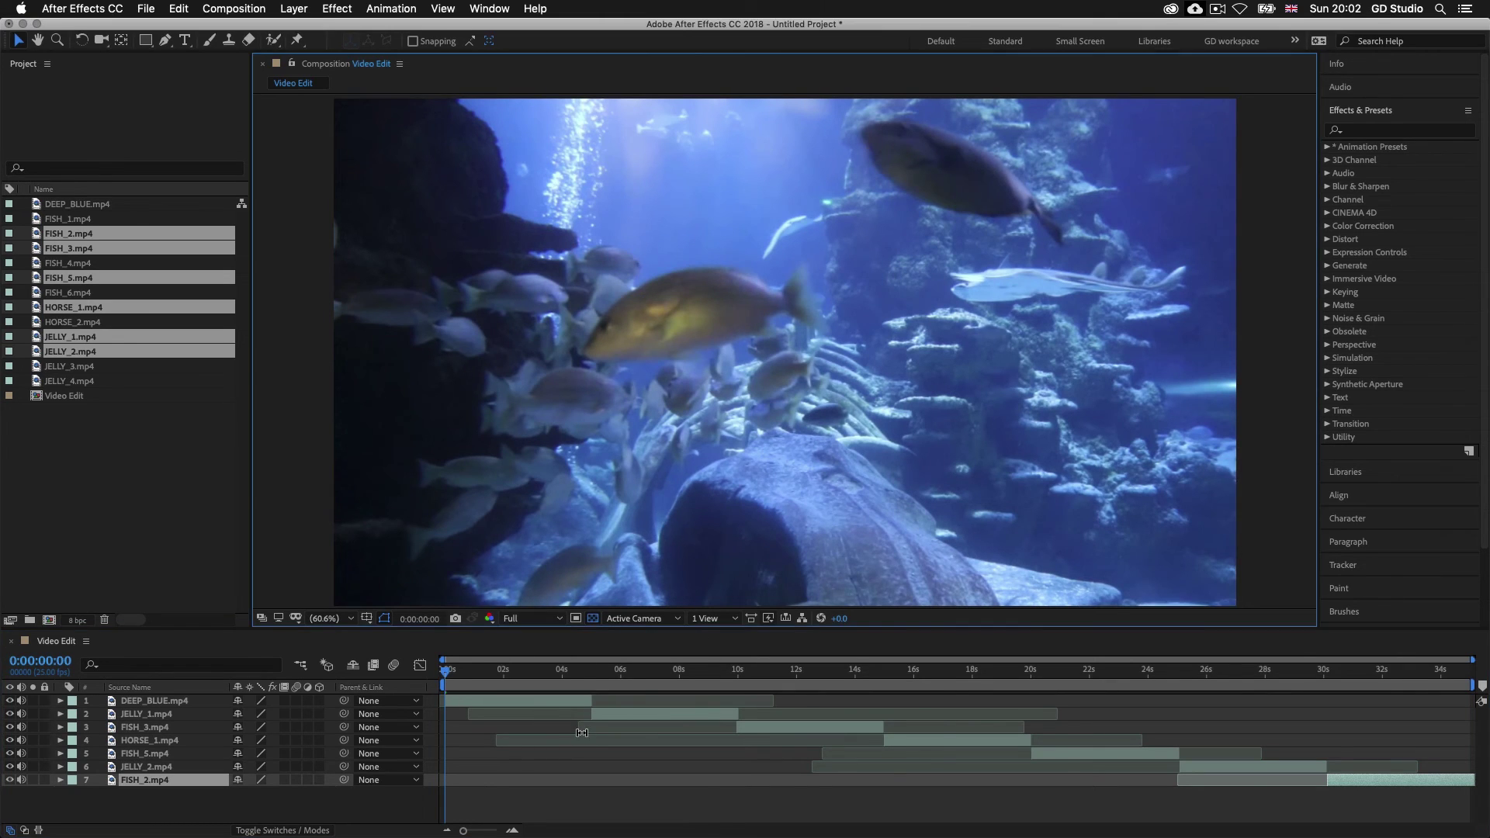
key("space")
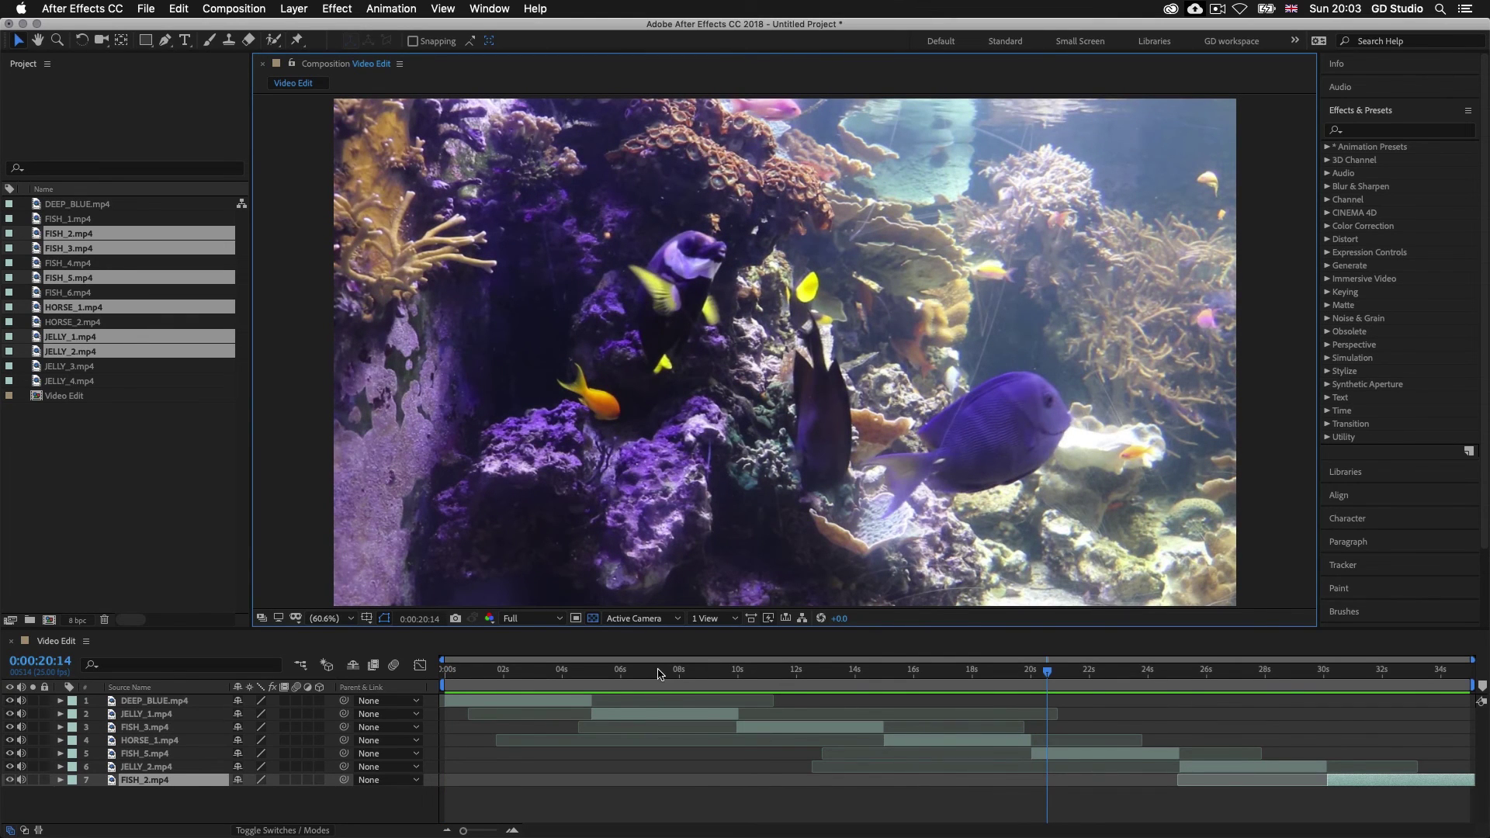
- Open the JELLY_1.mp4 layer in its own viewer, scrub back through its footage to composition time 0:00:13:21, and close that viewer
double_click(648, 716)
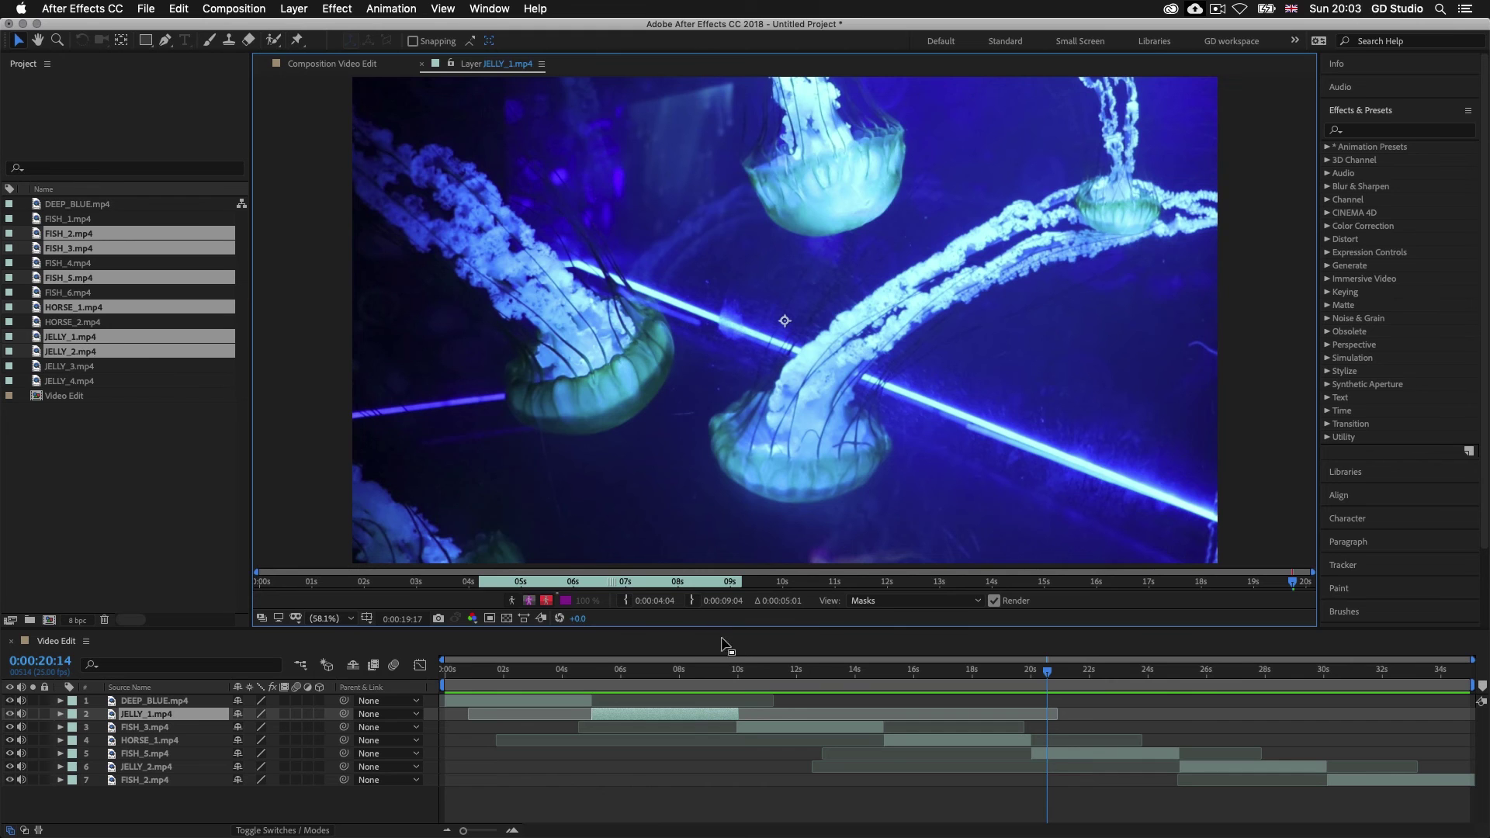
left_click_drag(1047, 674, 953, 672)
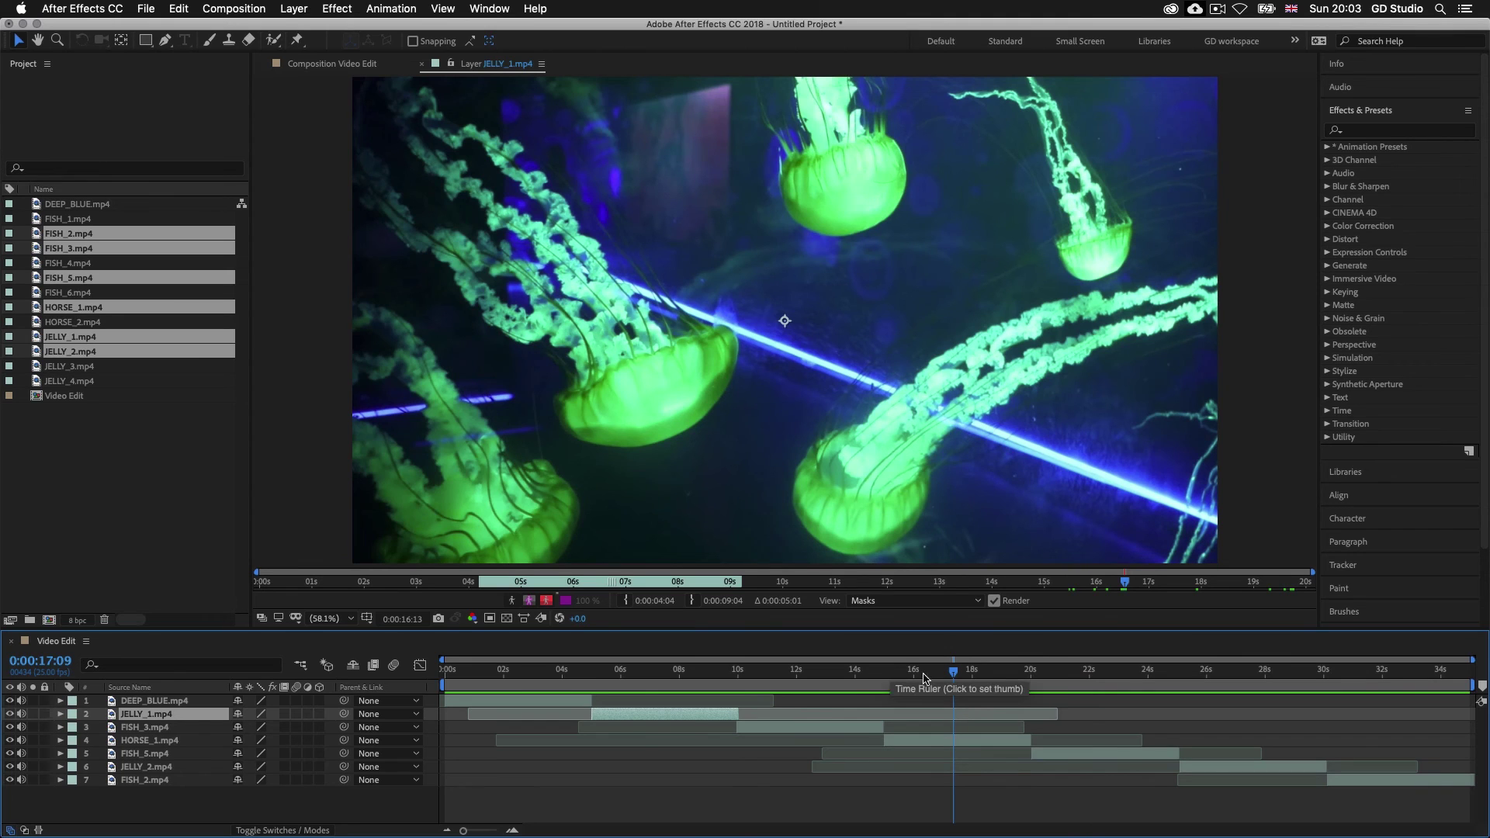
left_click_drag(951, 674, 851, 678)
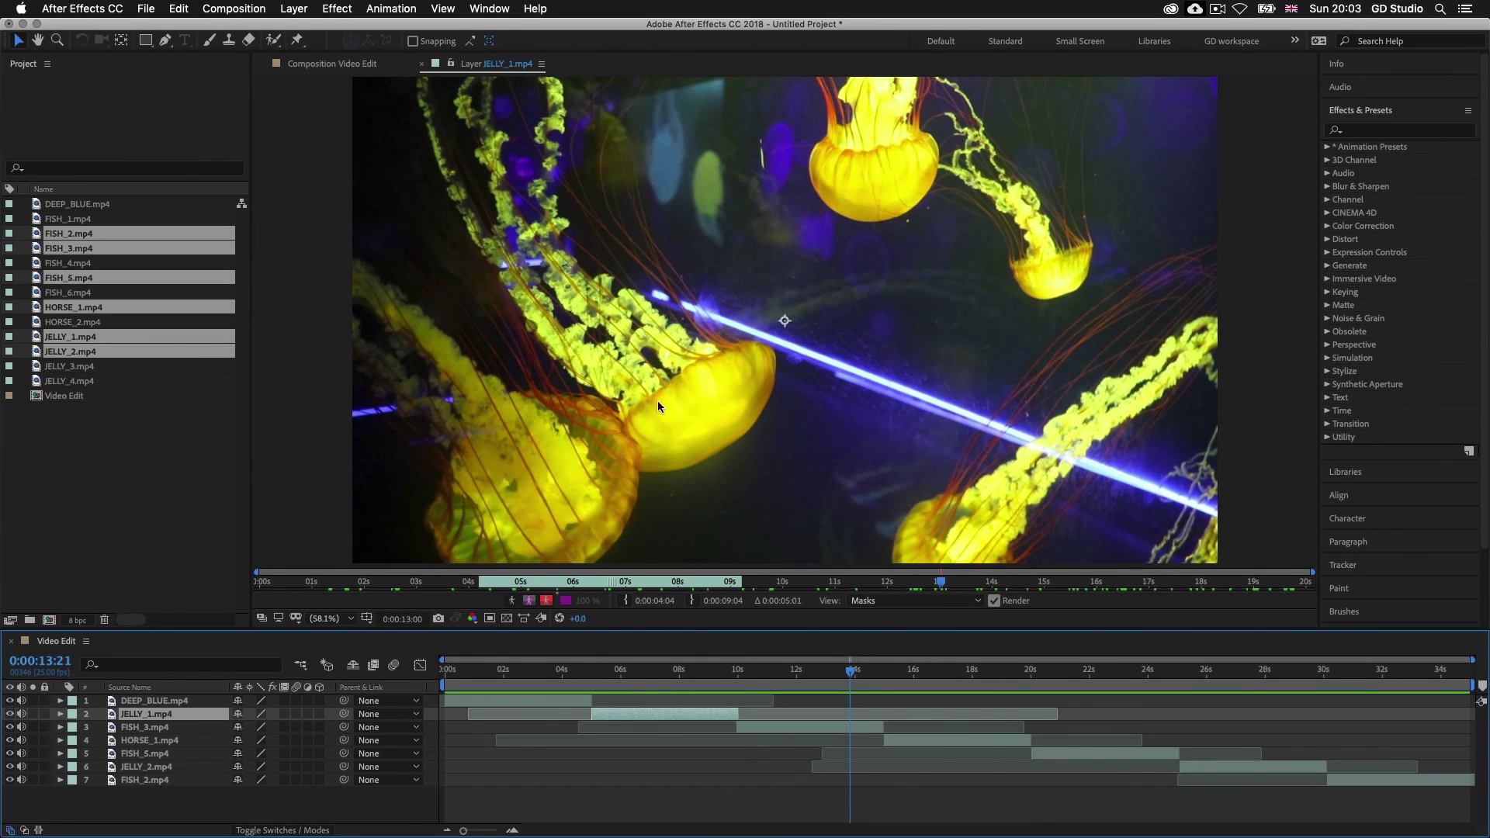
left_click(423, 65)
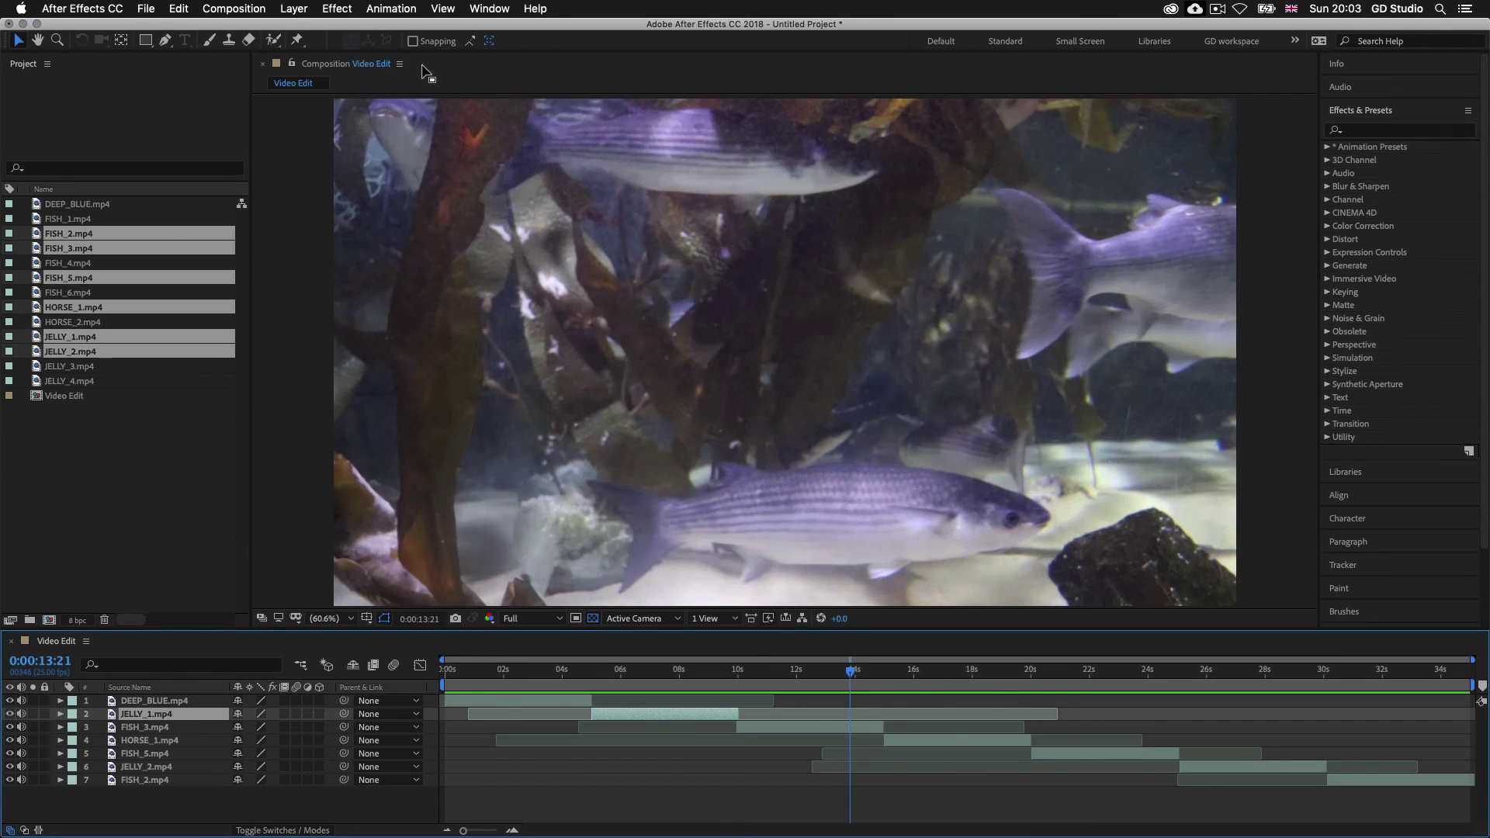